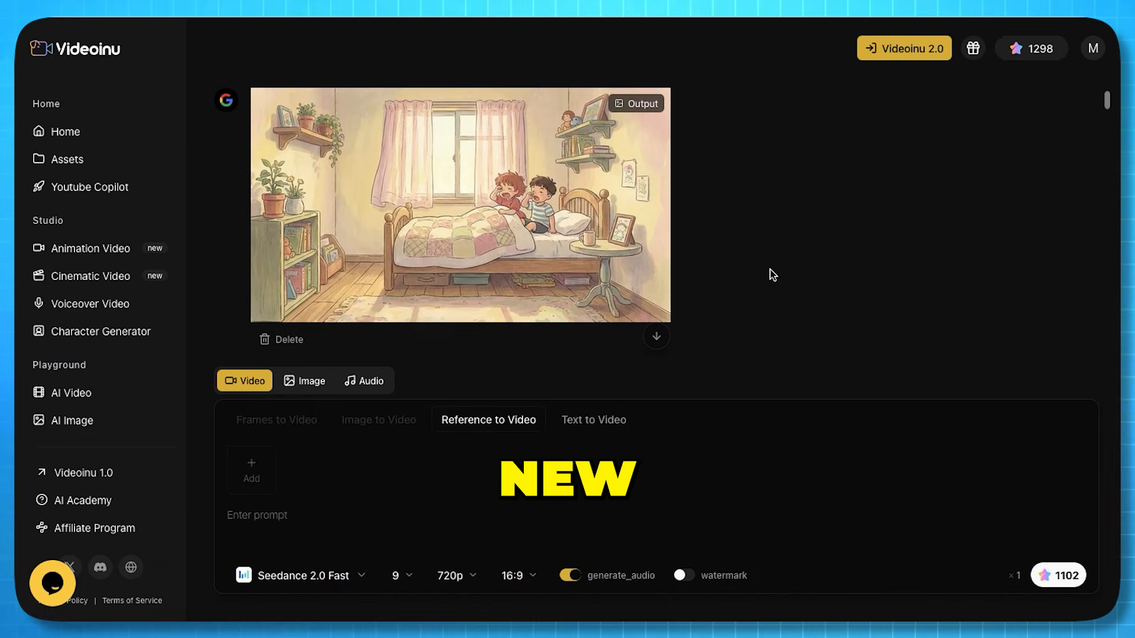
Look through the generated anime-style scene images in the output history
{"action": "scroll", "coordinate": [771, 270], "scroll_direction": "up", "scroll_amount": 5}
{"action": "scroll", "coordinate": [771, 270], "scroll_direction": "down", "scroll_amount": 15}
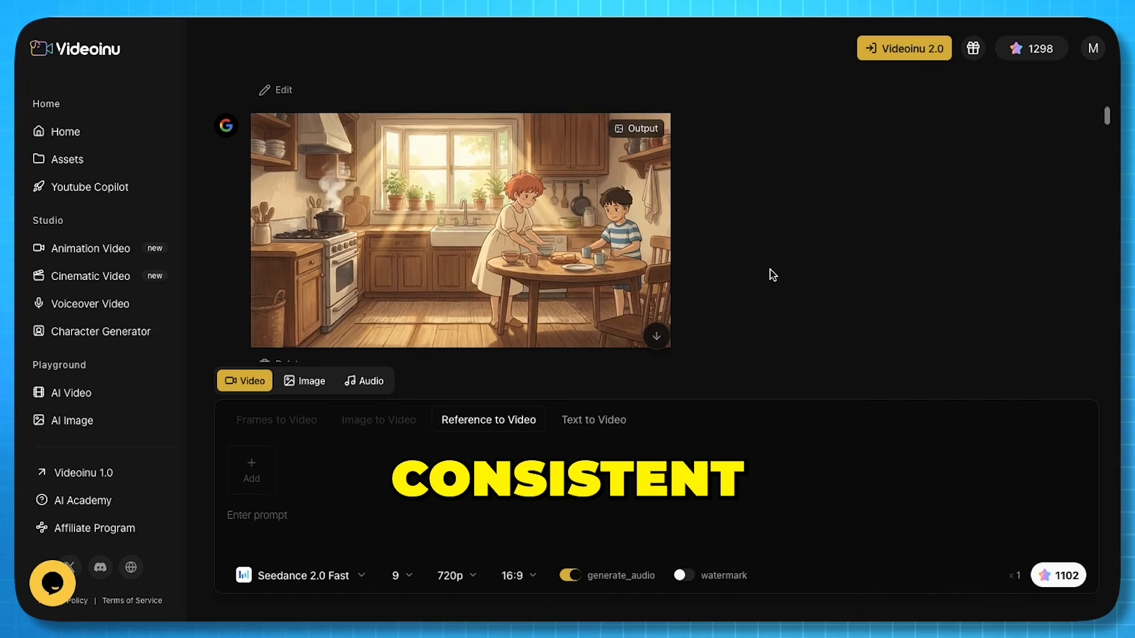
{"action": "scroll", "coordinate": [771, 269], "scroll_direction": "down", "scroll_amount": 10}
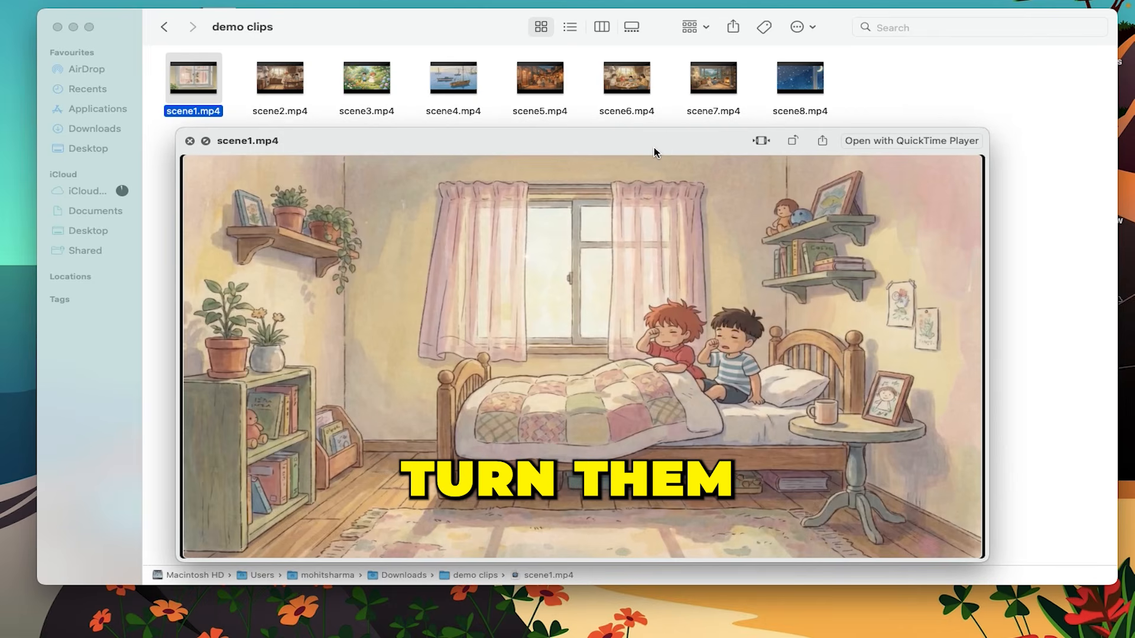
Switch to Finder and preview the scene videos in the demo clips folder one after another
{"action": "key", "text": "Right"}
{"action": "key", "text": "Right"}
{"action": "key", "text": "Right"}
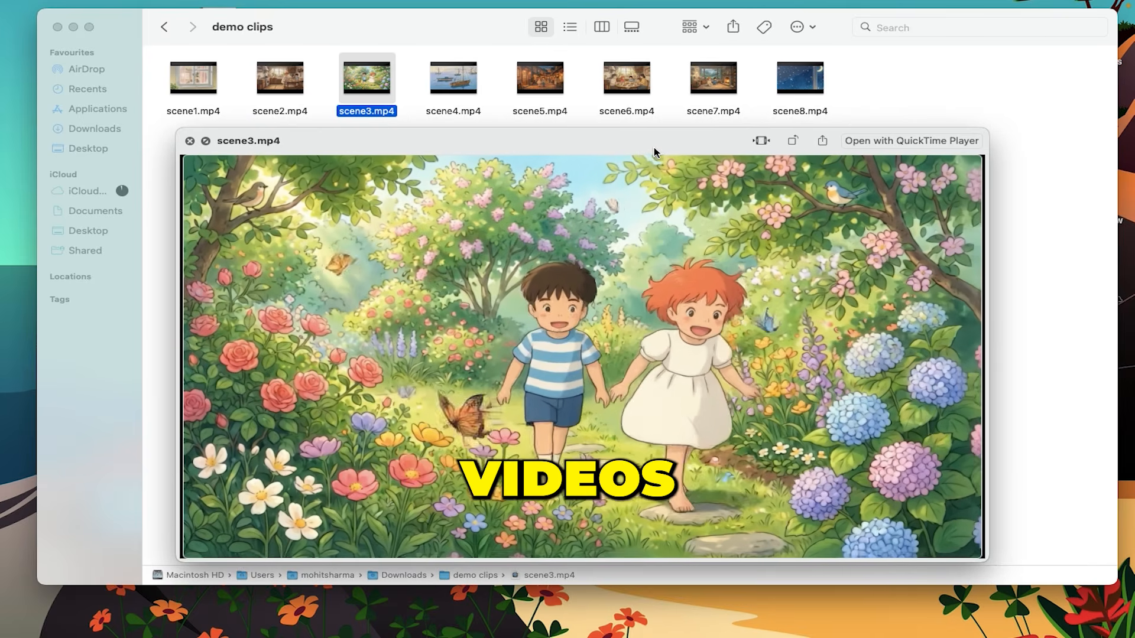
{"action": "key", "text": "Right"}
{"action": "key", "text": "Right"}
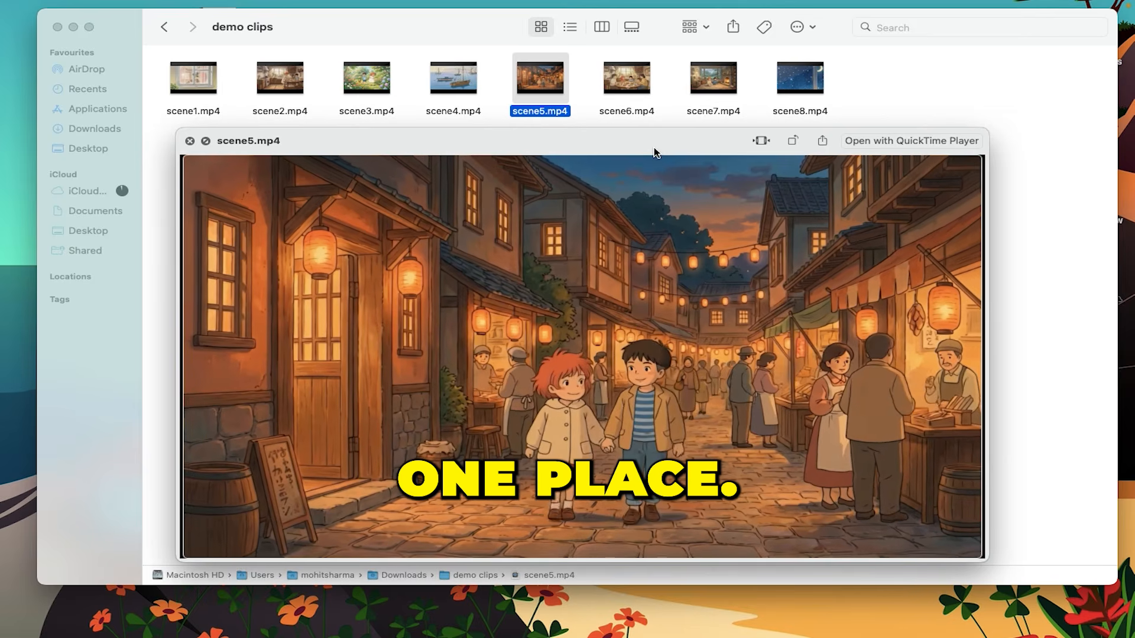
{"action": "key", "text": "Right"}
{"action": "key", "text": "Right"}
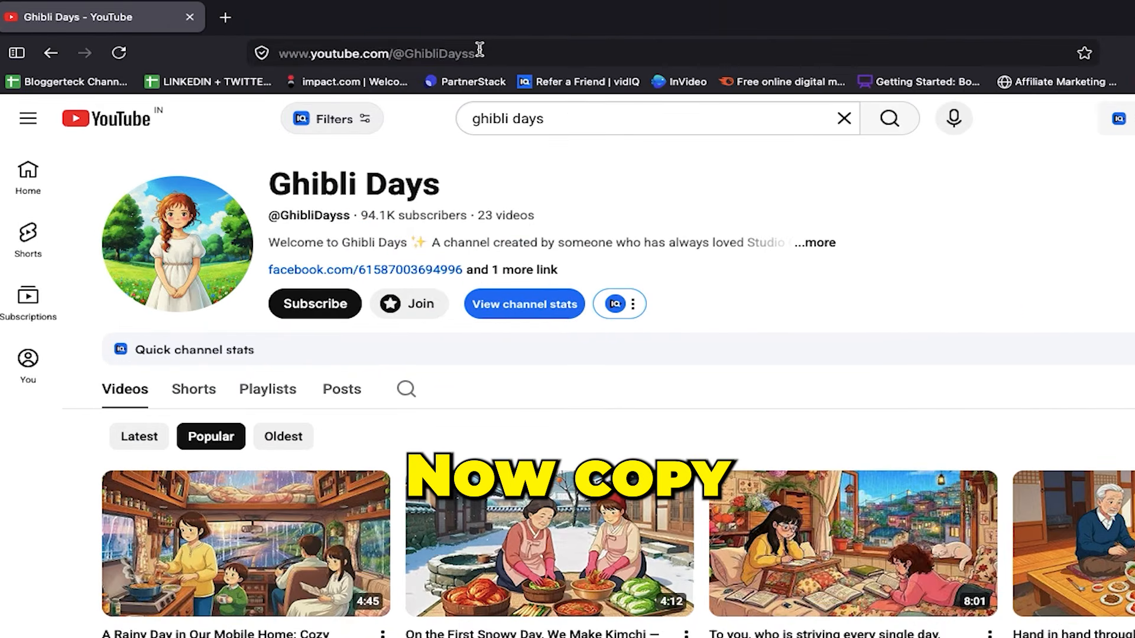
Copy the URL of the Ghibli Days YouTube channel in the browser
{"action": "double_click", "coordinate": [479, 50]}
{"action": "right_click", "coordinate": [479, 48]}
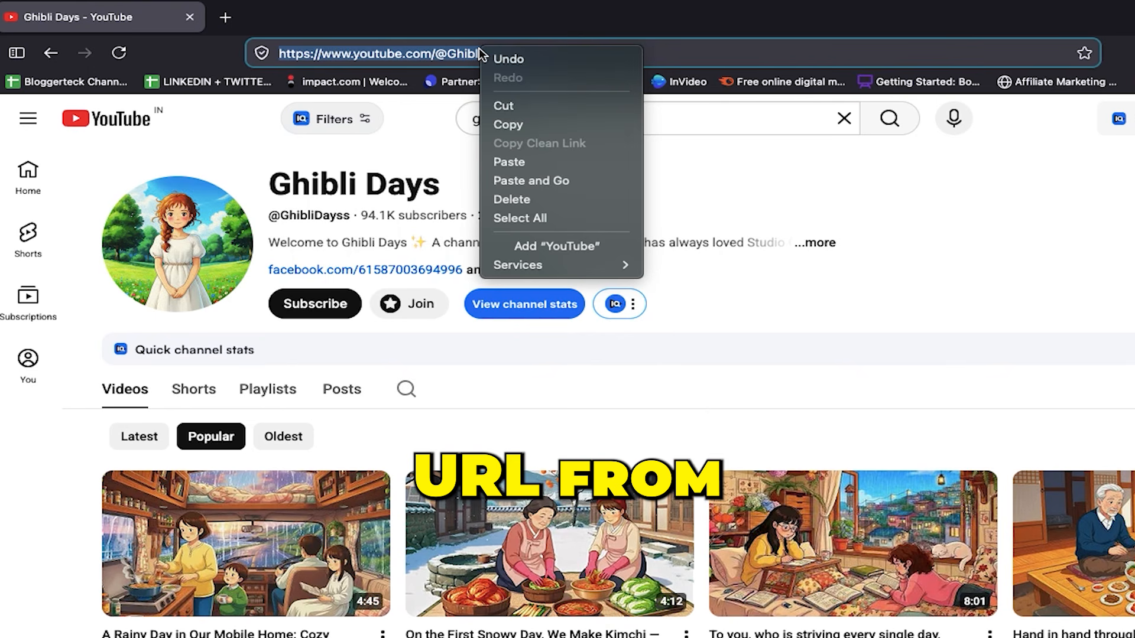
{"action": "left_click", "coordinate": [514, 122]}
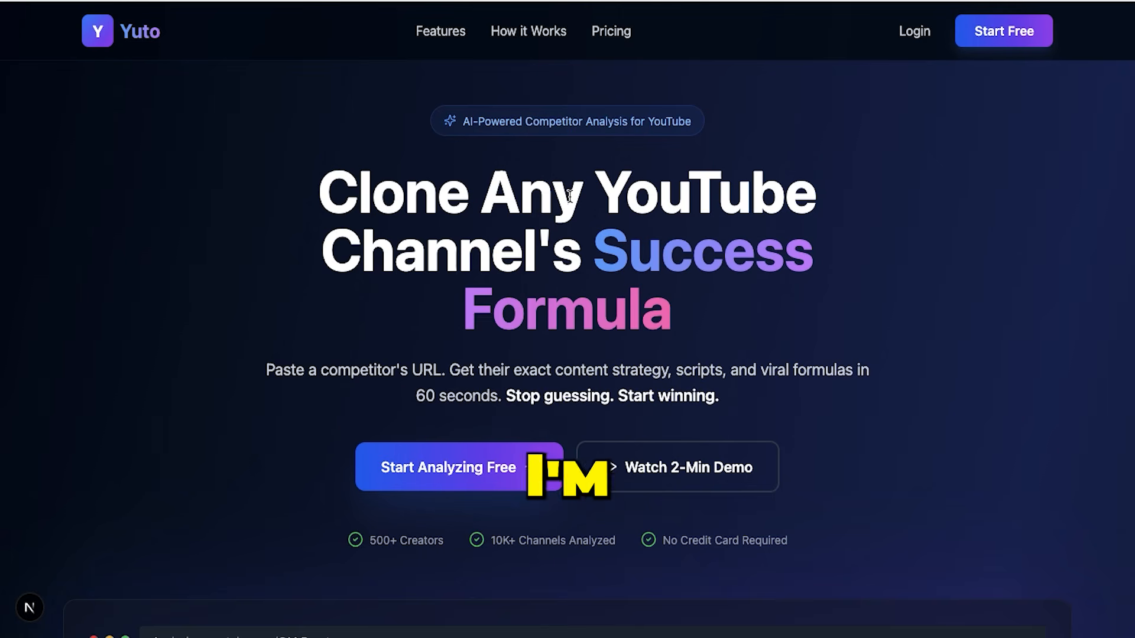
Look through Yuto's landing page, covering the competitor analysis problem and the list of features
{"action": "scroll", "coordinate": [570, 197], "scroll_direction": "down", "scroll_amount": 14}
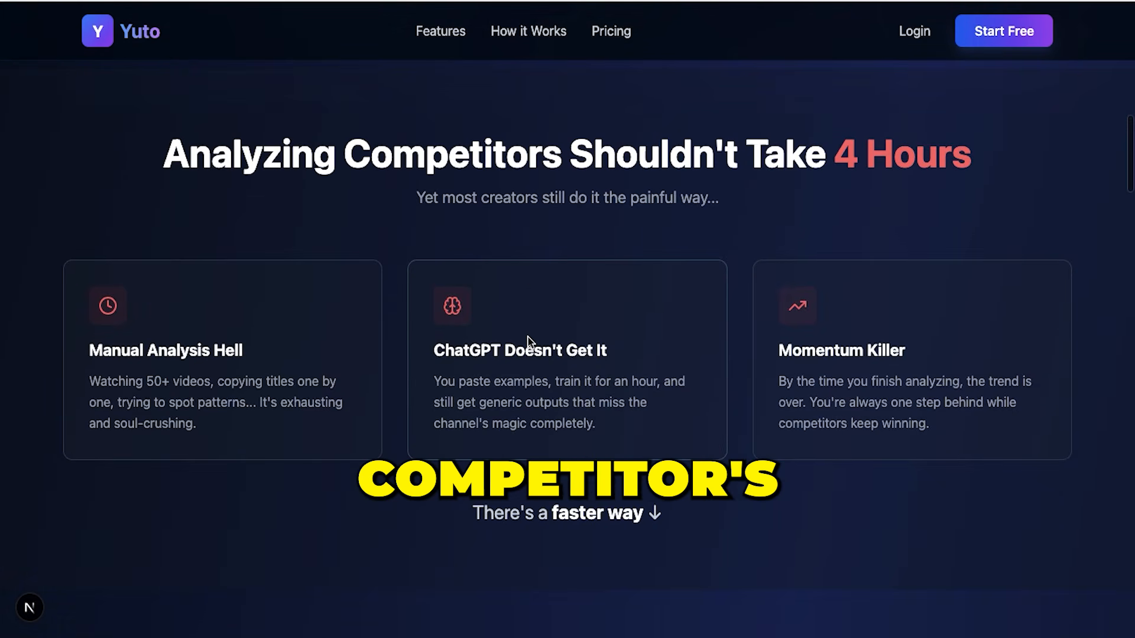
{"action": "scroll", "coordinate": [787, 395], "scroll_direction": "down", "scroll_amount": 9}
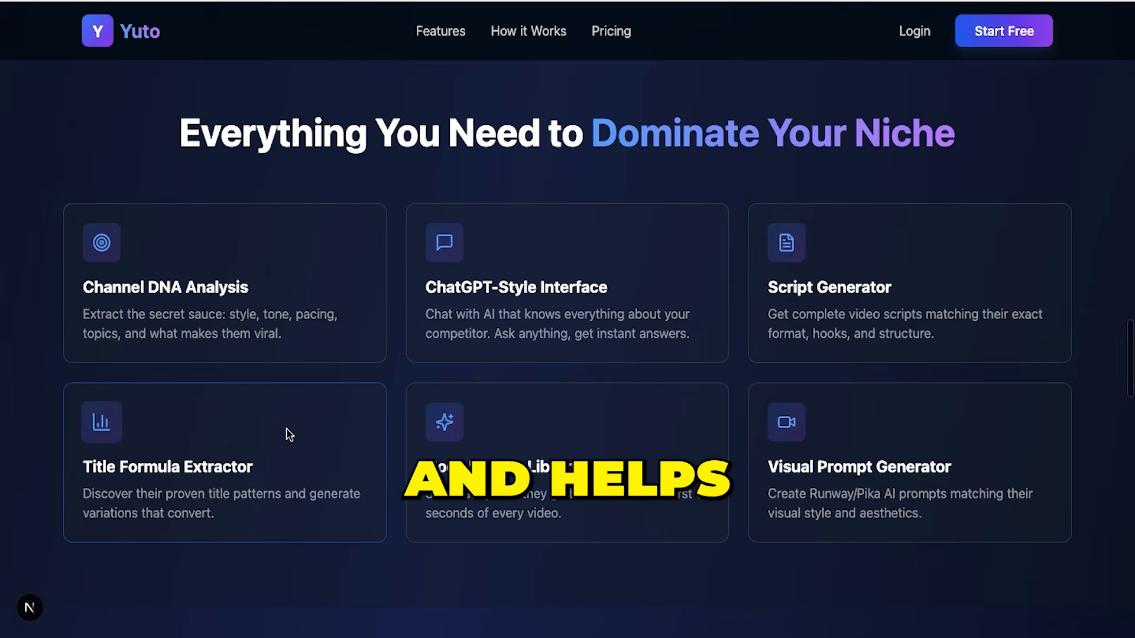
{"action": "scroll", "coordinate": [818, 472], "scroll_direction": "down", "scroll_amount": 1}
{"action": "scroll", "coordinate": [818, 472], "scroll_direction": "down", "scroll_amount": 8}
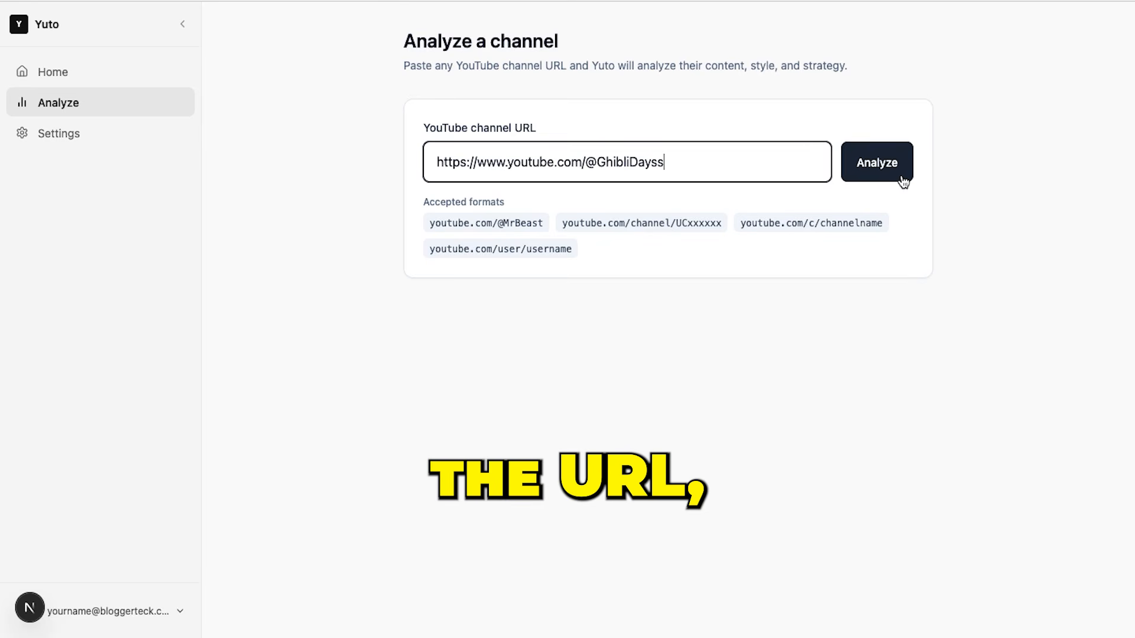
Analyze the Ghibli Days channel in Yuto and request 5 title variations using the channel's title formulas
{"action": "left_click", "coordinate": [903, 181]}
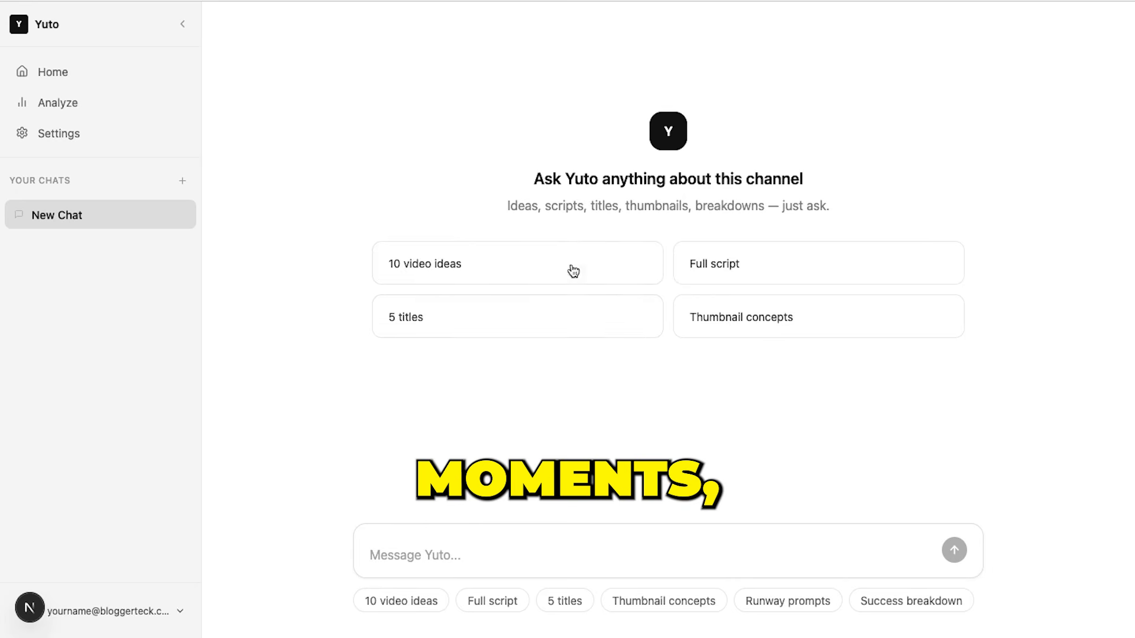
{"action": "left_click", "coordinate": [423, 324]}
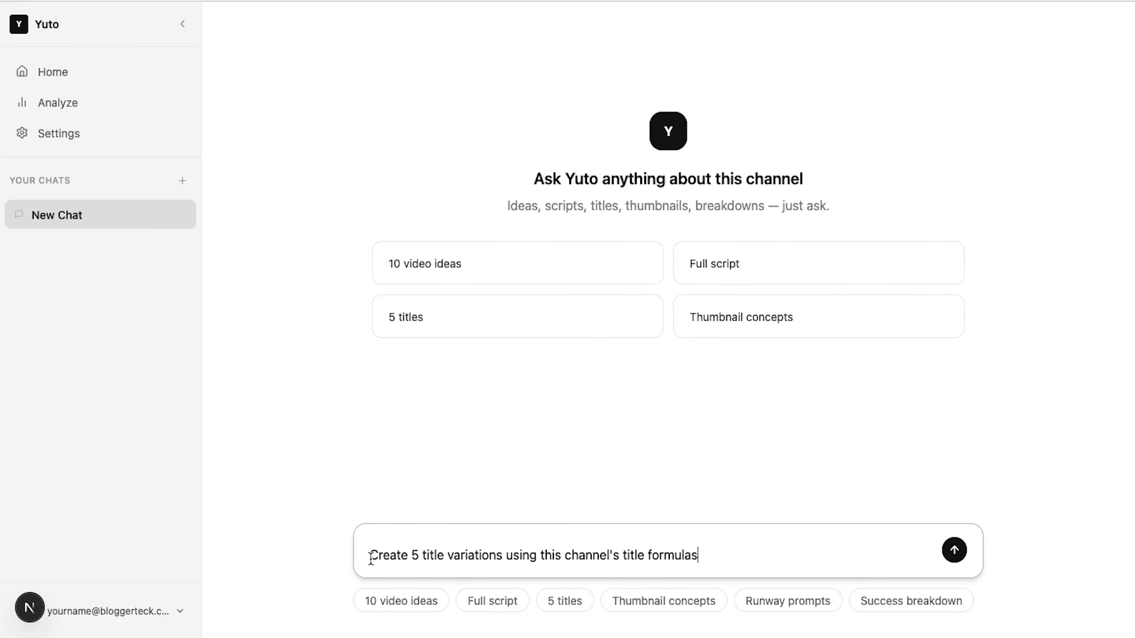
{"action": "left_click", "coordinate": [953, 550]}
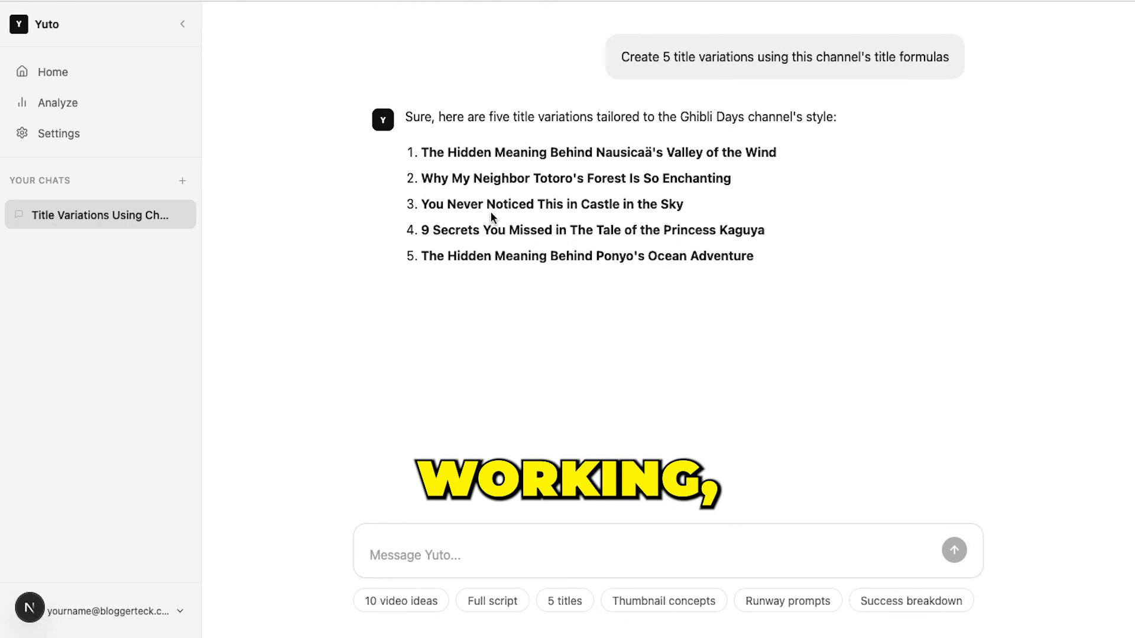
{"action": "left_click_drag", "start_coordinate": [417, 166], "coordinate": [805, 321]}
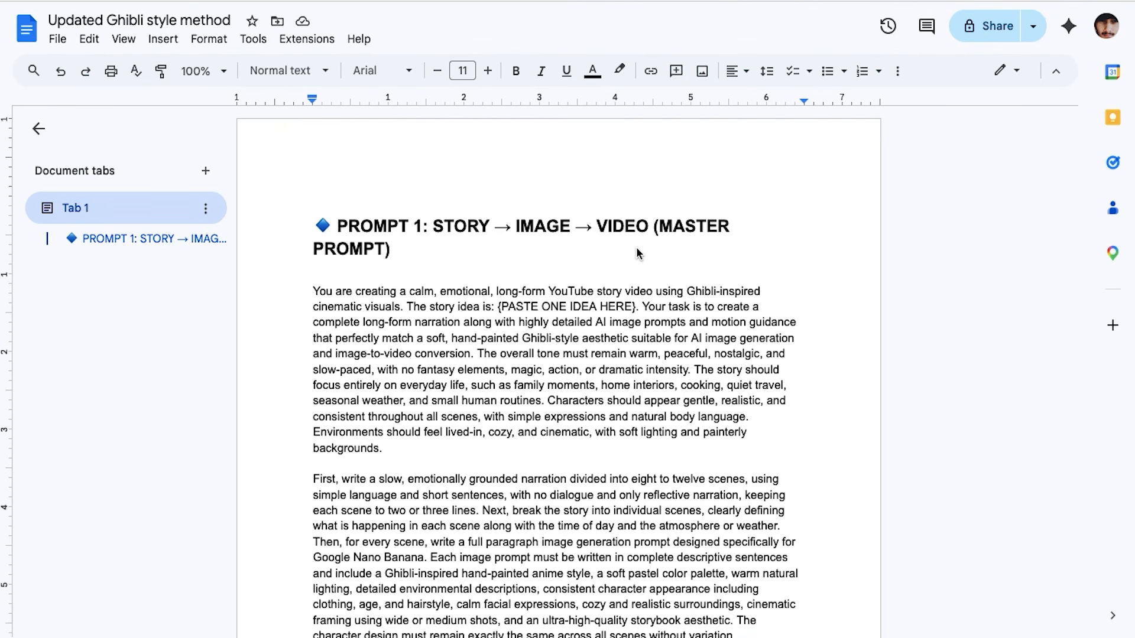
Copy the full text of Prompt 1 from the "Updated Ghibli style method" document into the Yuto chat message
{"action": "scroll", "coordinate": [440, 430], "scroll_direction": "down", "scroll_amount": 7}
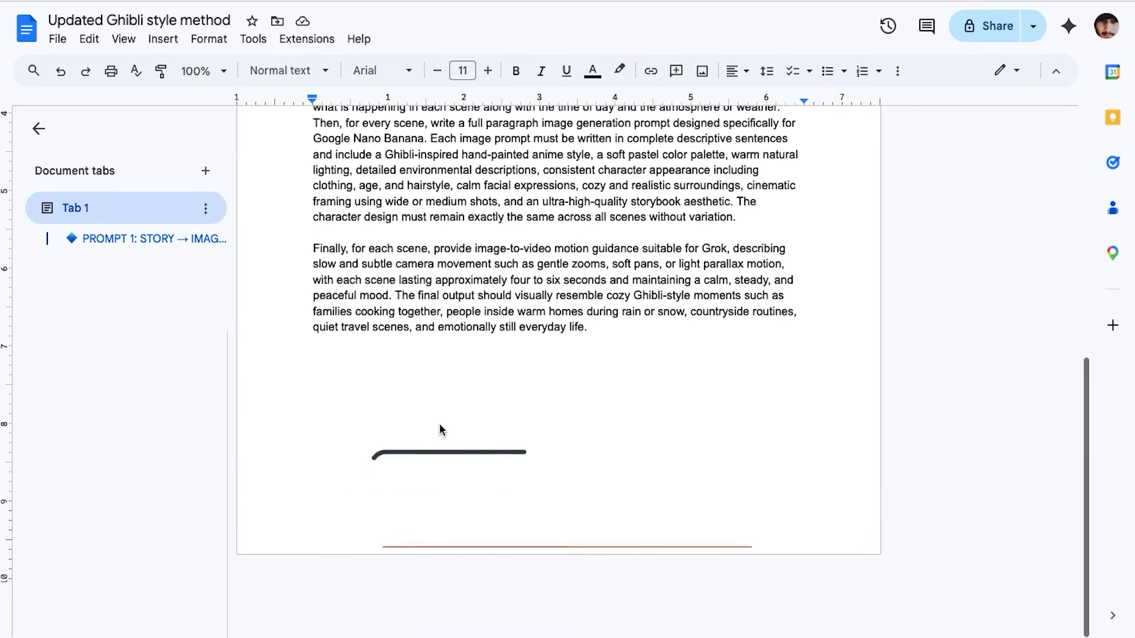
{"action": "scroll", "coordinate": [440, 430], "scroll_direction": "up", "scroll_amount": 7}
{"action": "scroll", "coordinate": [375, 340], "scroll_direction": "down", "scroll_amount": 1}
{"action": "left_click_drag", "start_coordinate": [312, 232], "coordinate": [654, 573]}
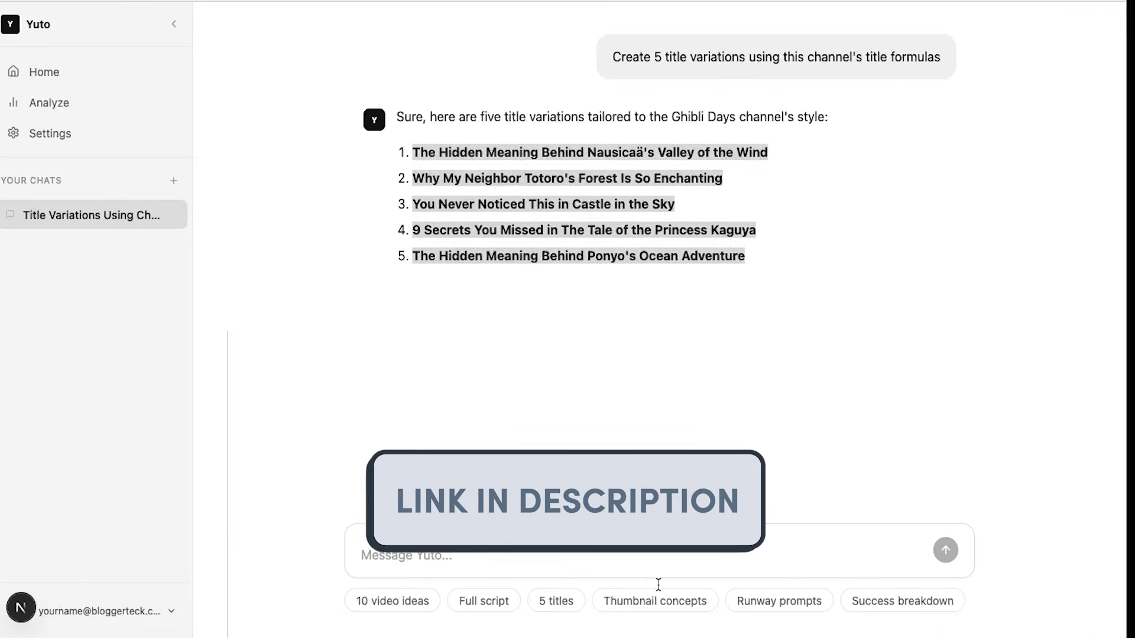
{"action": "key", "text": "ctrl+v"}
Replace the PASTE ONE IDEA HERE placeholder with the title "You Never Noticed This in Castle in the Sky"
{"action": "scroll", "coordinate": [525, 465], "scroll_direction": "up", "scroll_amount": 10}
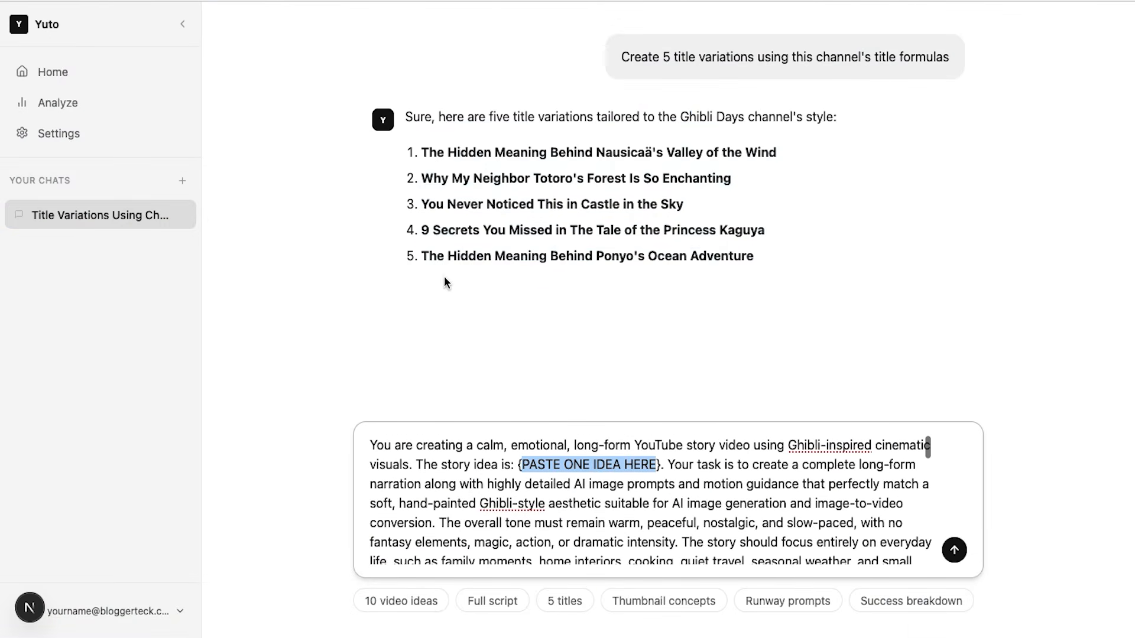
{"action": "left_click_drag", "start_coordinate": [428, 204], "coordinate": [746, 204]}
{"action": "key", "text": "ctrl+c"}
{"action": "left_click_drag", "start_coordinate": [524, 460], "coordinate": [654, 460]}
{"action": "key", "text": "ctrl+v"}
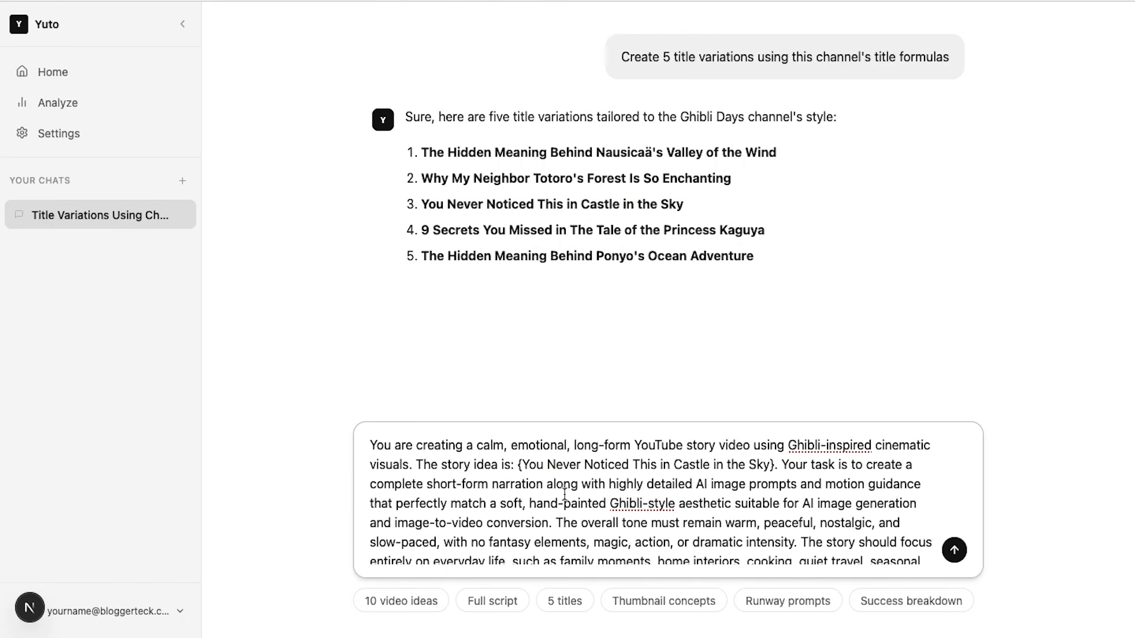
Specify in the prompt that the short-form narration is "of 500 words"
{"action": "left_click", "coordinate": [542, 485]}
{"action": "type", "text": "of "}
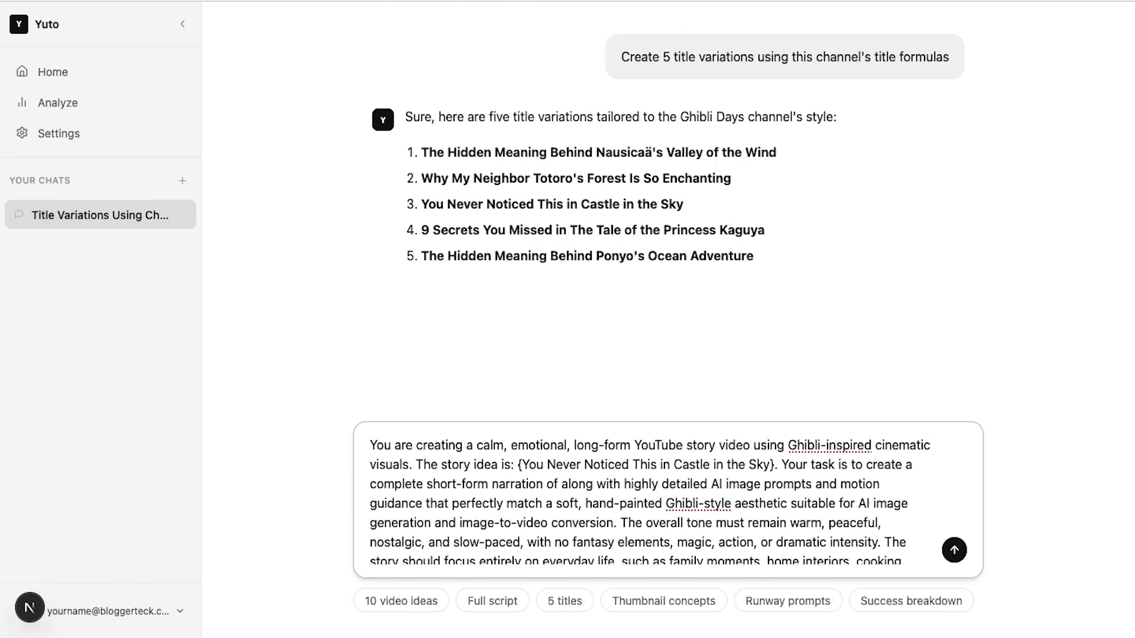
{"action": "type", "text": "500 words"}
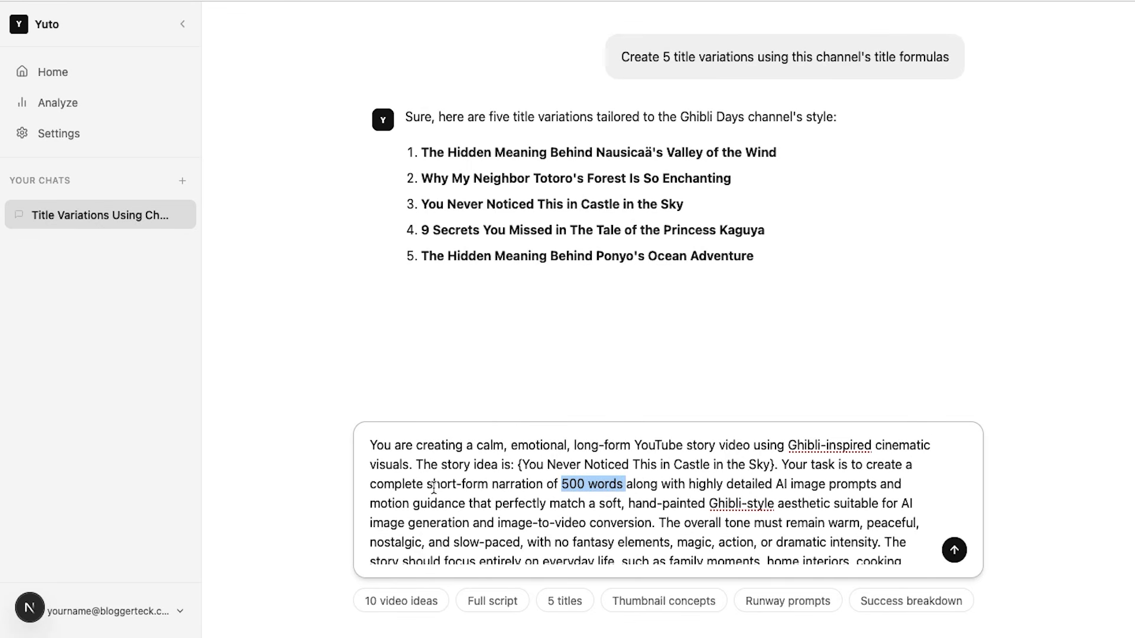
Read through the complete narration in the chat response, from its heading down to the first scene
{"action": "scroll", "coordinate": [697, 500], "scroll_direction": "down", "scroll_amount": 5}
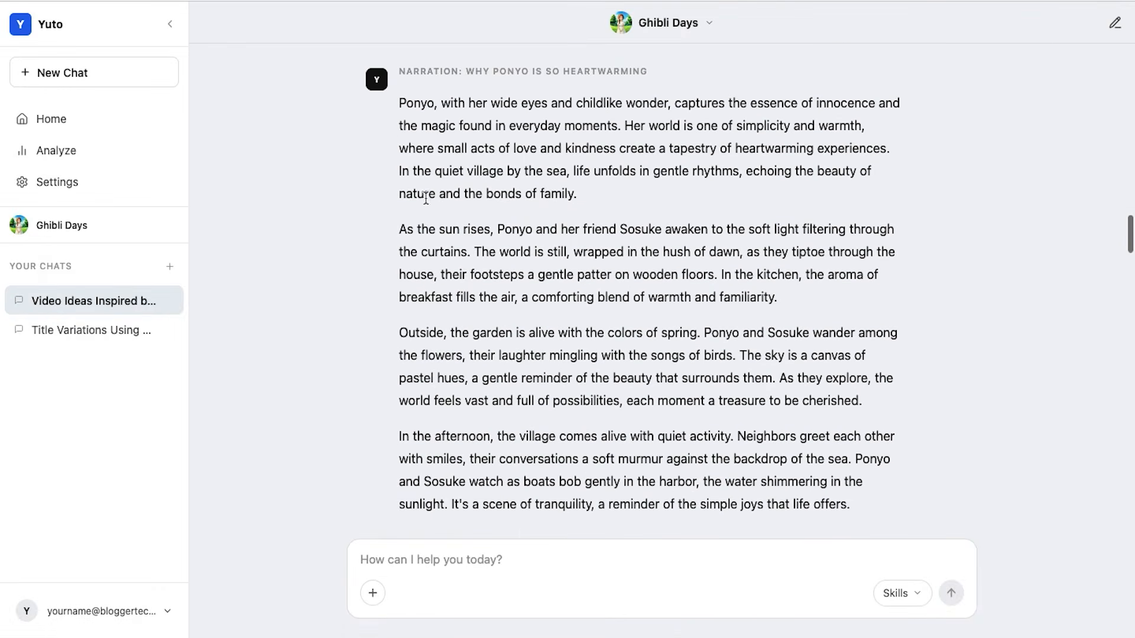
{"action": "left_click_drag", "start_coordinate": [401, 101], "coordinate": [786, 185]}
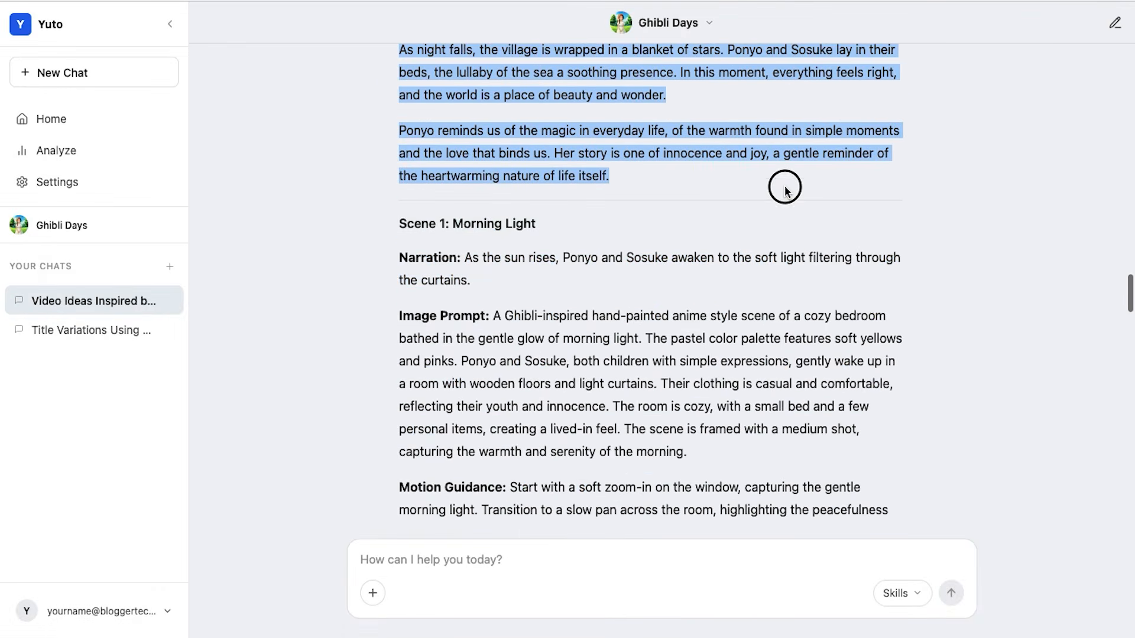
{"action": "scroll", "coordinate": [786, 187], "scroll_direction": "up", "scroll_amount": 7}
{"action": "scroll", "coordinate": [786, 187], "scroll_direction": "up", "scroll_amount": 3}
{"action": "scroll", "coordinate": [505, 220], "scroll_direction": "down", "scroll_amount": 7}
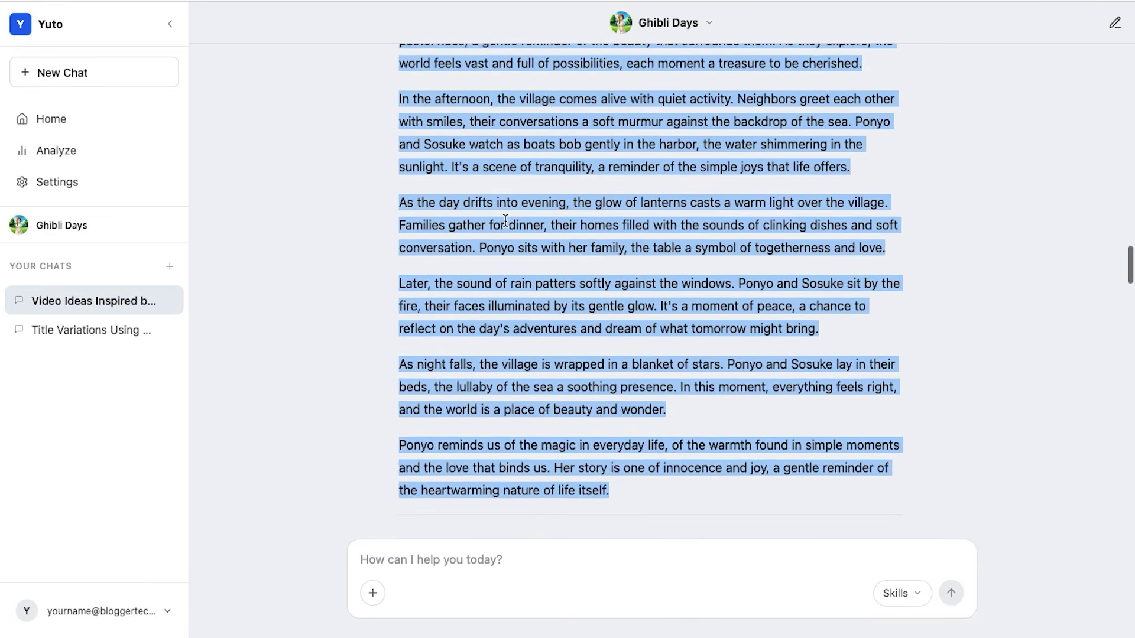
{"action": "scroll", "coordinate": [506, 221], "scroll_direction": "down", "scroll_amount": 5}
{"action": "left_click", "coordinate": [395, 195]}
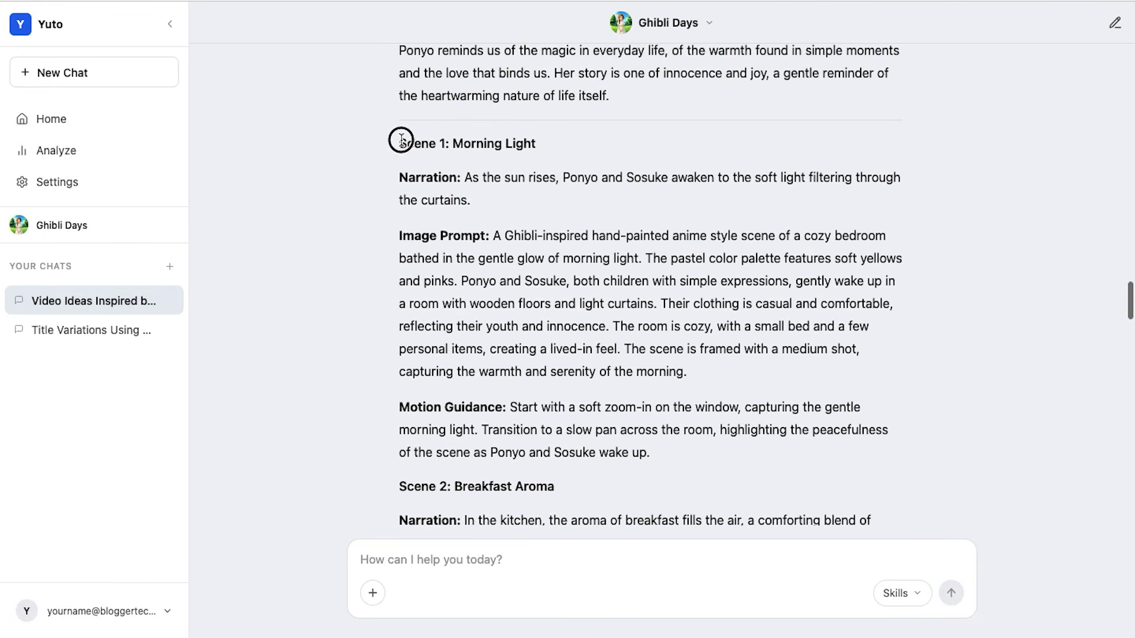
Examine the narration, image prompt and motion guidance of Scenes 1 to 6, highlighting each scene in turn
{"action": "left_click_drag", "start_coordinate": [402, 139], "coordinate": [765, 431]}
{"action": "scroll", "coordinate": [791, 449], "scroll_direction": "down", "scroll_amount": 8}
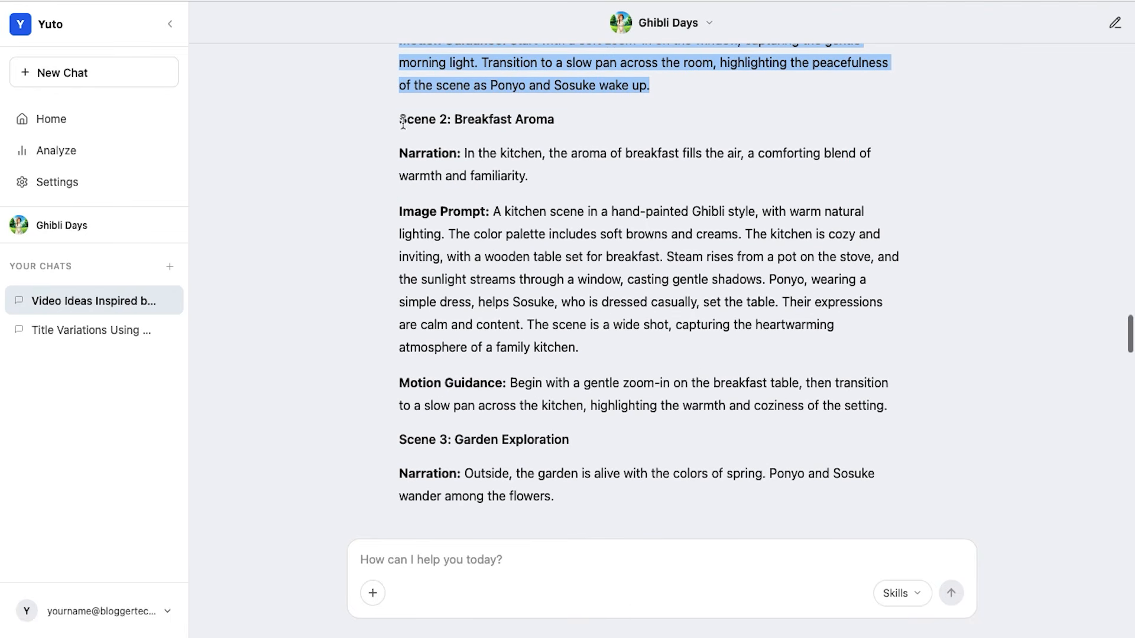
{"action": "left_click_drag", "start_coordinate": [402, 122], "coordinate": [843, 416]}
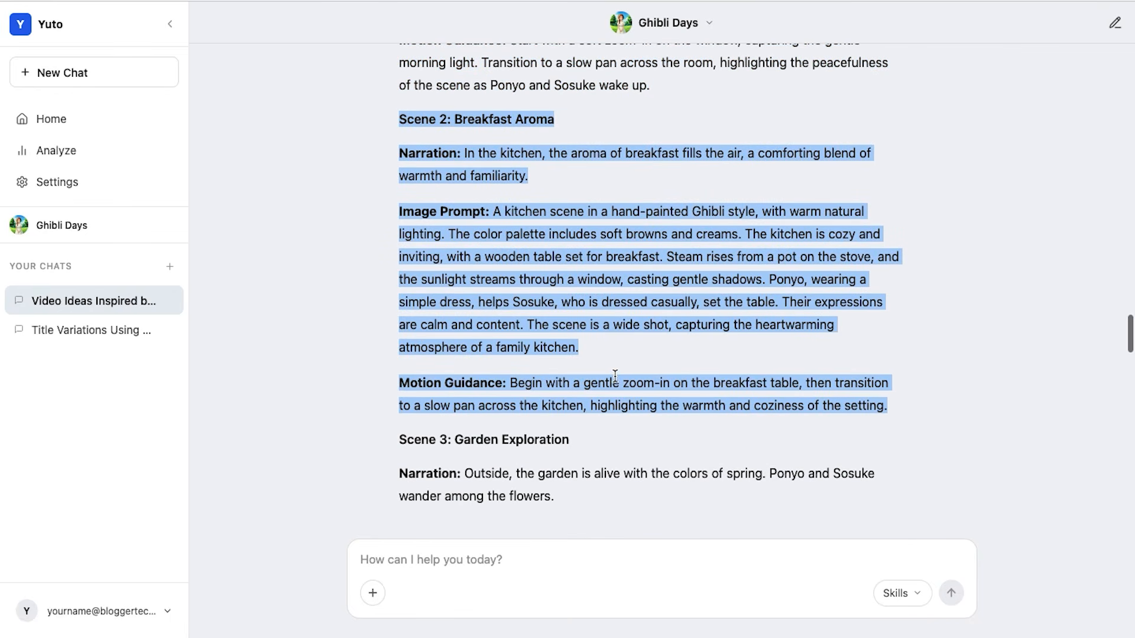
{"action": "scroll", "coordinate": [614, 375], "scroll_direction": "down", "scroll_amount": 6}
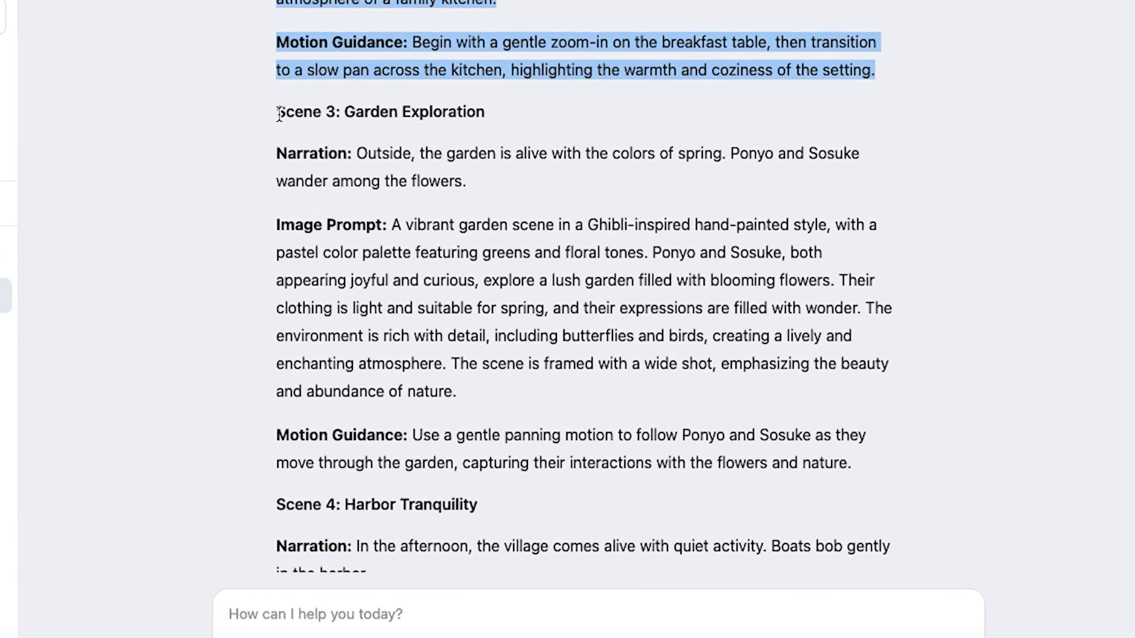
{"action": "left_click_drag", "start_coordinate": [280, 114], "coordinate": [894, 470]}
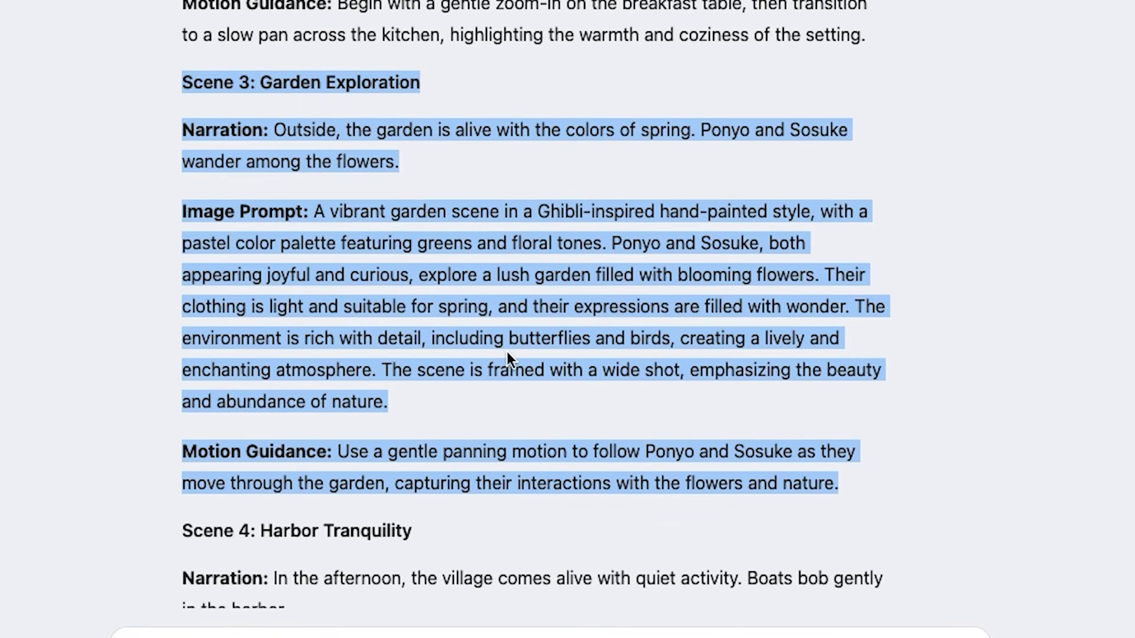
{"action": "scroll", "coordinate": [504, 352], "scroll_direction": "down", "scroll_amount": 6}
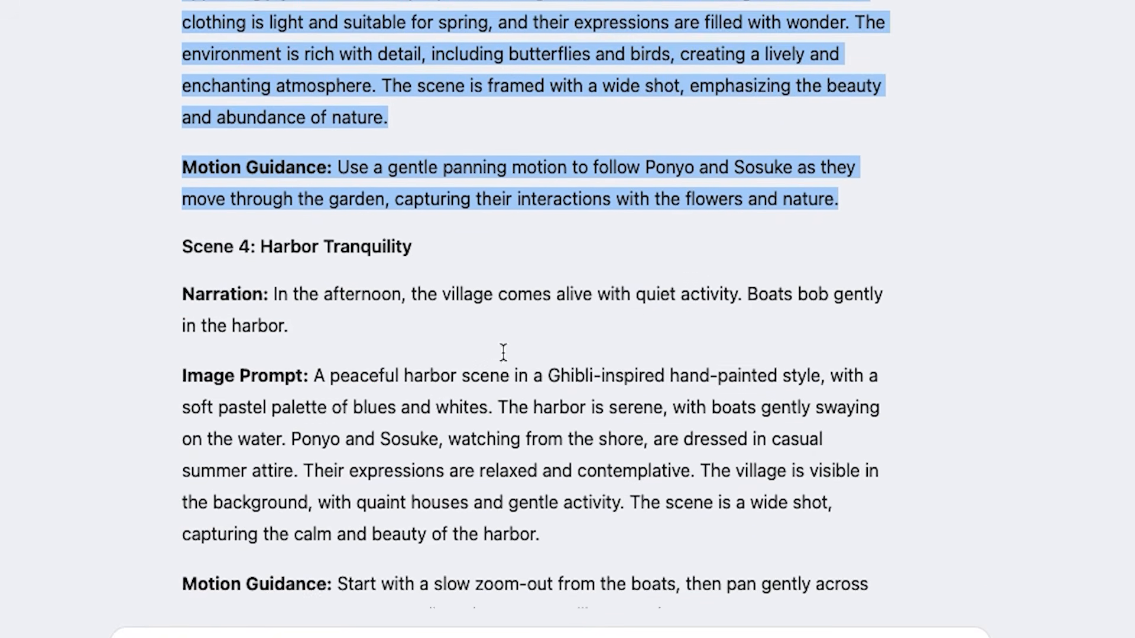
{"action": "left_click_drag", "start_coordinate": [183, 152], "coordinate": [786, 515]}
{"action": "scroll", "coordinate": [785, 515], "scroll_direction": "down", "scroll_amount": 9}
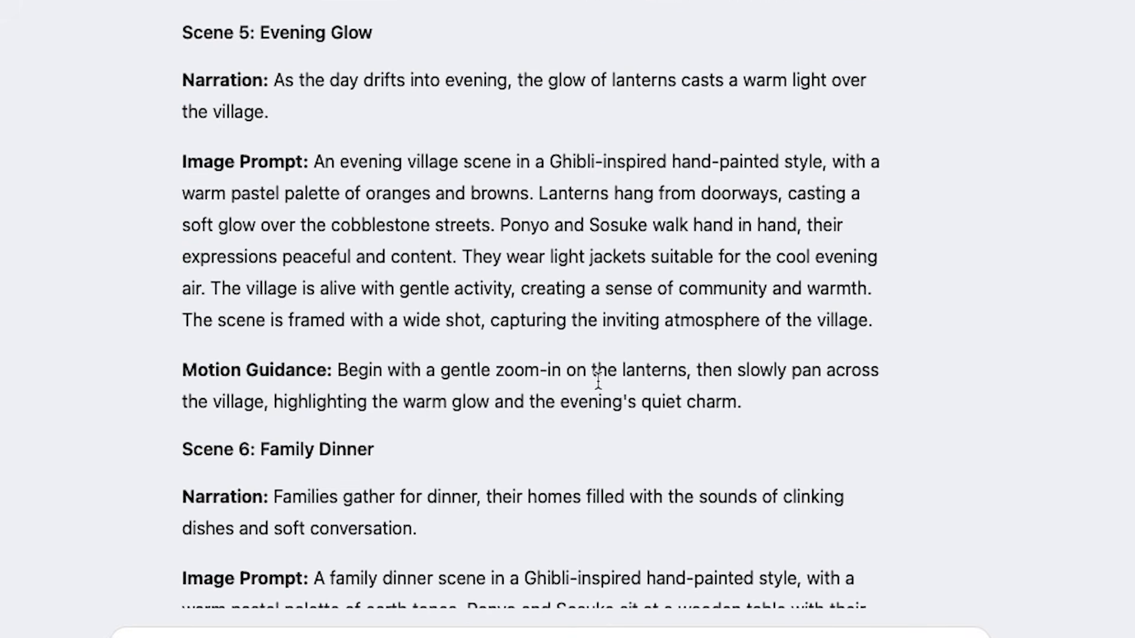
{"action": "left_click_drag", "start_coordinate": [182, 33], "coordinate": [827, 400]}
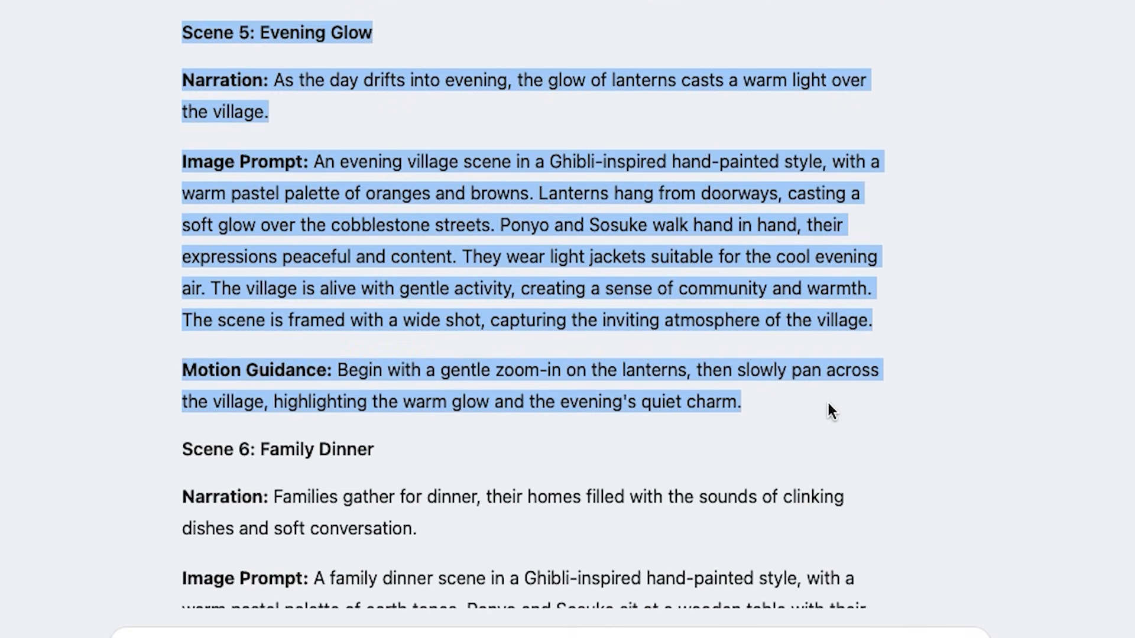
{"action": "scroll", "coordinate": [568, 367], "scroll_direction": "down", "scroll_amount": 4}
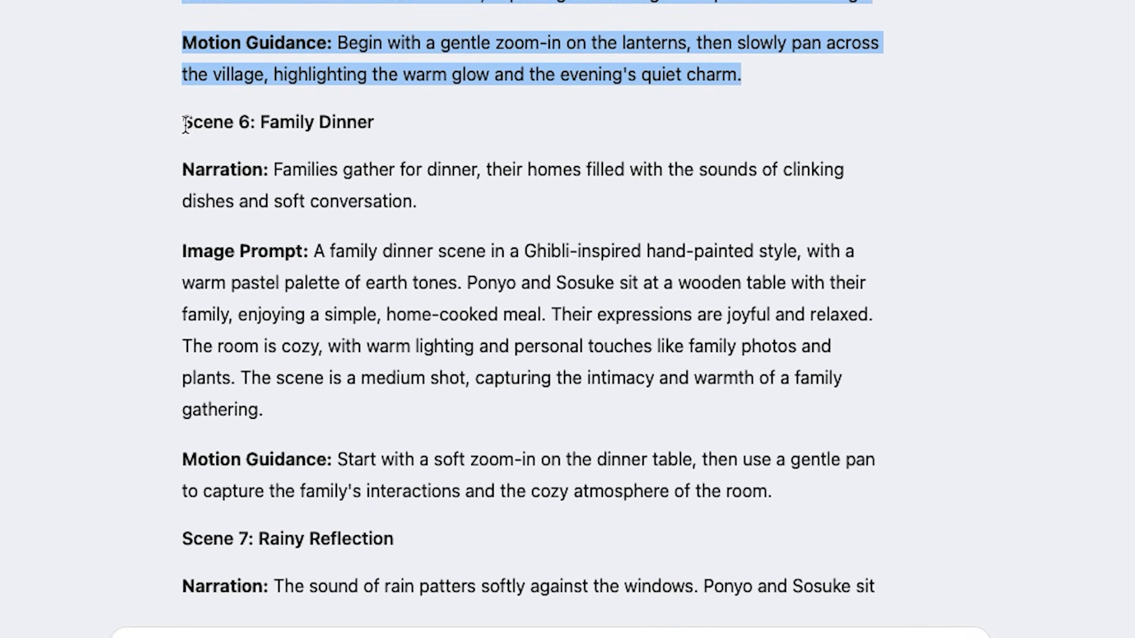
{"action": "left_click_drag", "start_coordinate": [183, 121], "coordinate": [184, 121]}
{"action": "left_click_drag", "start_coordinate": [183, 122], "coordinate": [189, 491]}
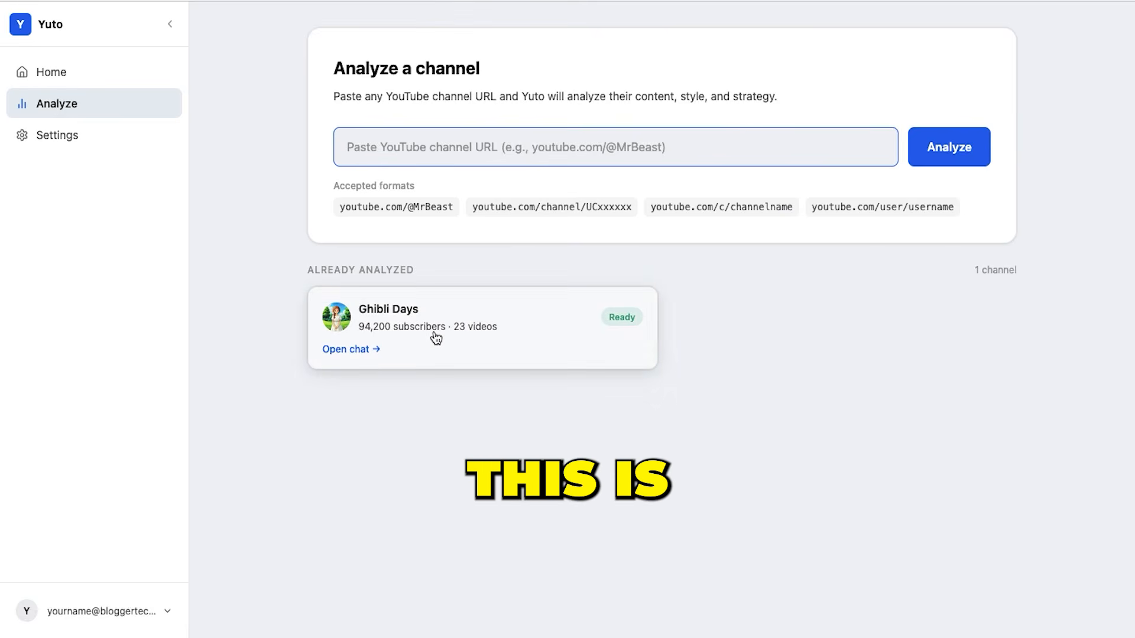
Open the chat of the analyzed Ghibli Days channel and review the first three suggested video ideas
{"action": "left_click", "coordinate": [425, 340]}
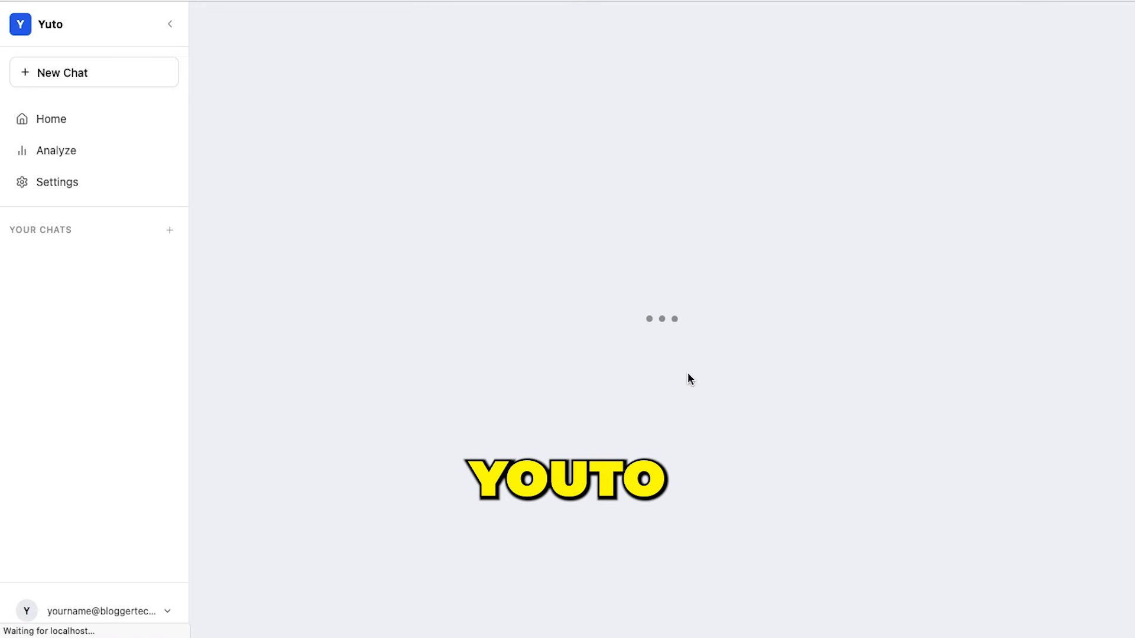
{"action": "scroll", "coordinate": [478, 202], "scroll_direction": "down", "scroll_amount": 3}
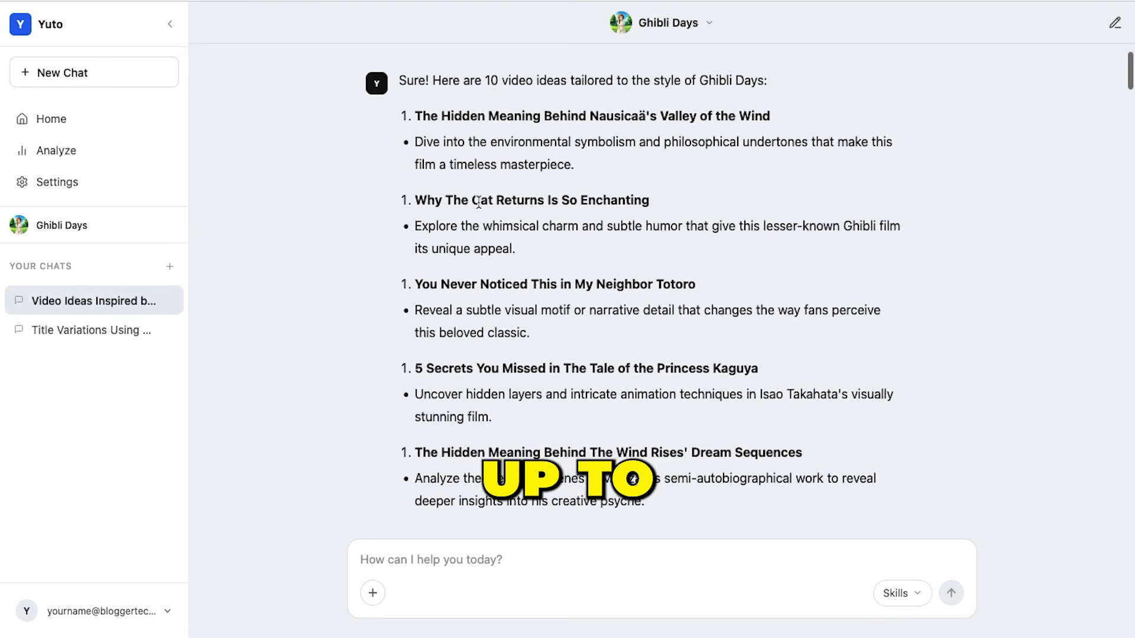
{"action": "left_click_drag", "start_coordinate": [507, 115], "coordinate": [882, 343]}
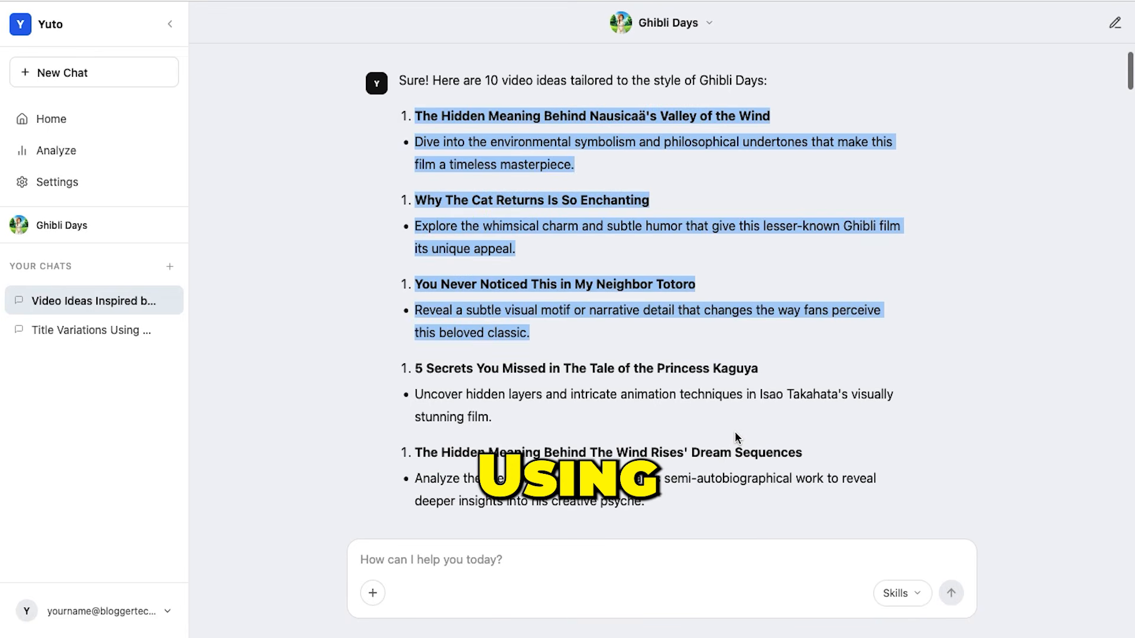
Review the remaining suggested video ideas, from the Princess Kaguya secrets onward, and return to the overview of analyzed channels
{"action": "scroll", "coordinate": [735, 437], "scroll_direction": "down", "scroll_amount": 3}
{"action": "left_click_drag", "start_coordinate": [413, 218], "coordinate": [745, 274]}
{"action": "scroll", "coordinate": [790, 395], "scroll_direction": "down", "scroll_amount": 2}
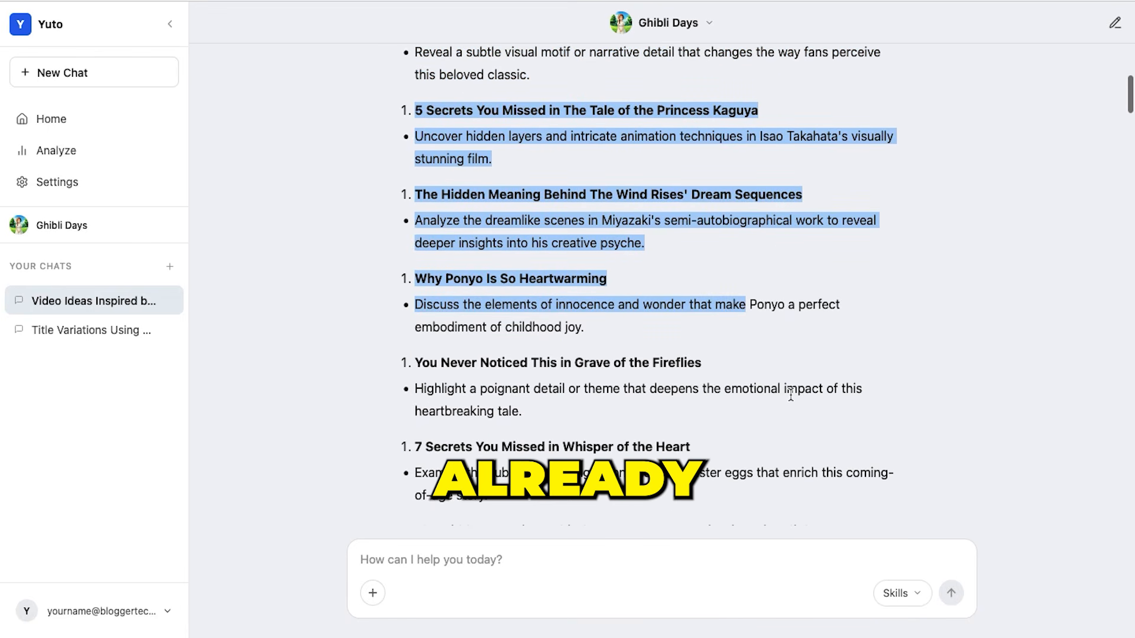
{"action": "left_click", "coordinate": [790, 395]}
{"action": "scroll", "coordinate": [340, 280], "scroll_direction": "down", "scroll_amount": 2}
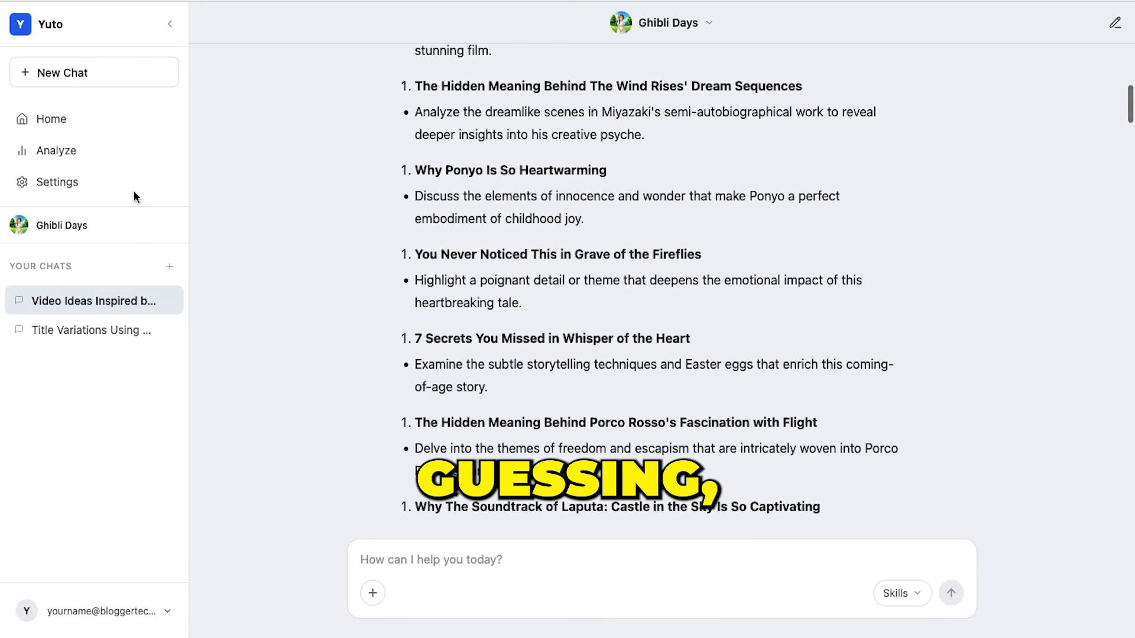
{"action": "left_click", "coordinate": [82, 135]}
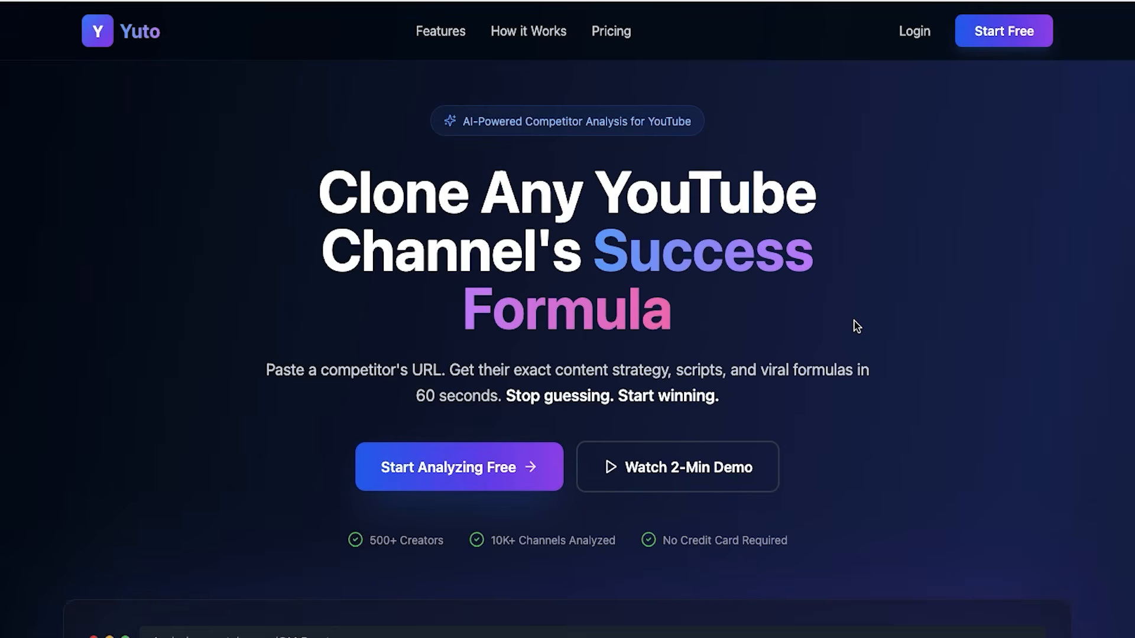
Look through the Yuto landing page, covering the three-step explanation, feature cards, frequently asked questions and closing sign-up offer
{"action": "scroll", "coordinate": [857, 324], "scroll_direction": "down", "scroll_amount": 7}
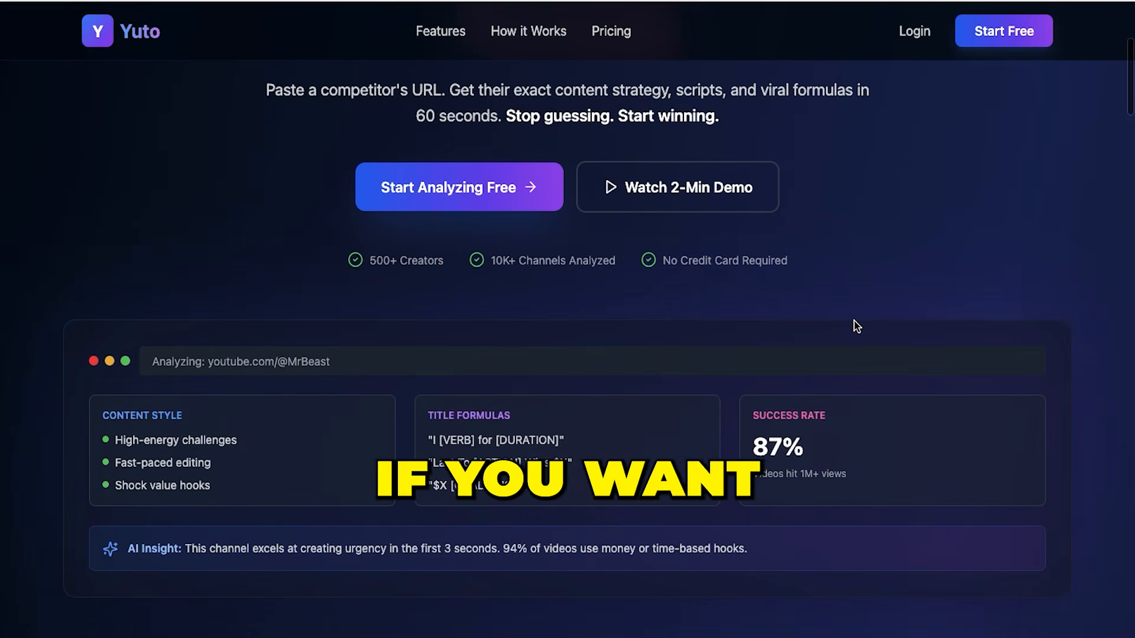
{"action": "scroll", "coordinate": [856, 324], "scroll_direction": "down", "scroll_amount": 15}
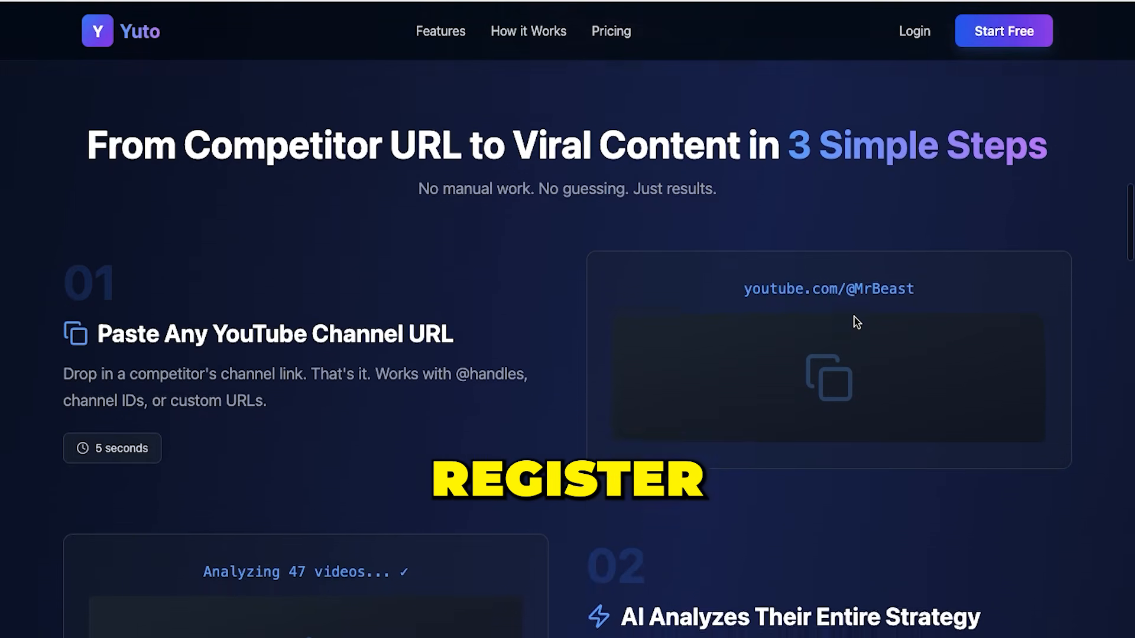
{"action": "scroll", "coordinate": [856, 325], "scroll_direction": "down", "scroll_amount": 15}
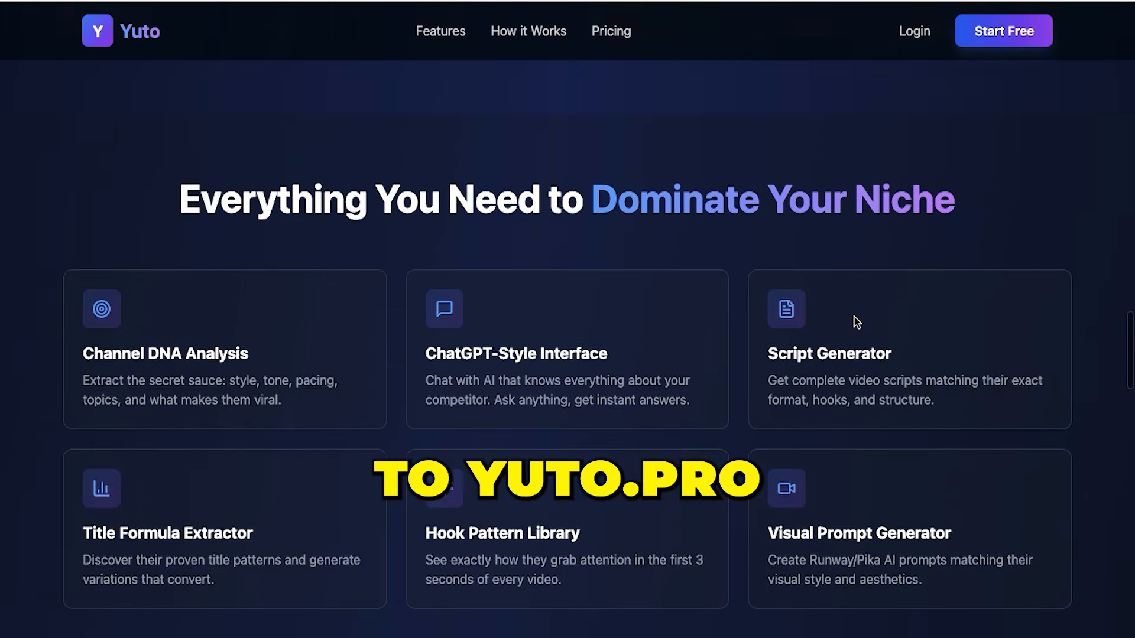
{"action": "scroll", "coordinate": [856, 325], "scroll_direction": "down", "scroll_amount": 20}
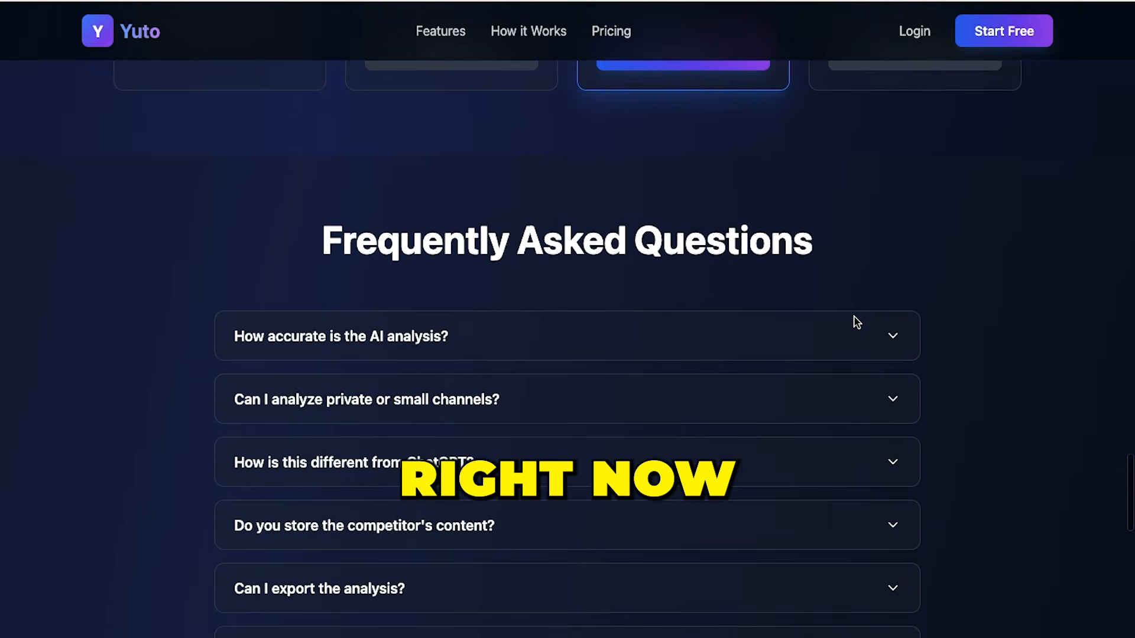
{"action": "scroll", "coordinate": [854, 322], "scroll_direction": "down", "scroll_amount": 4}
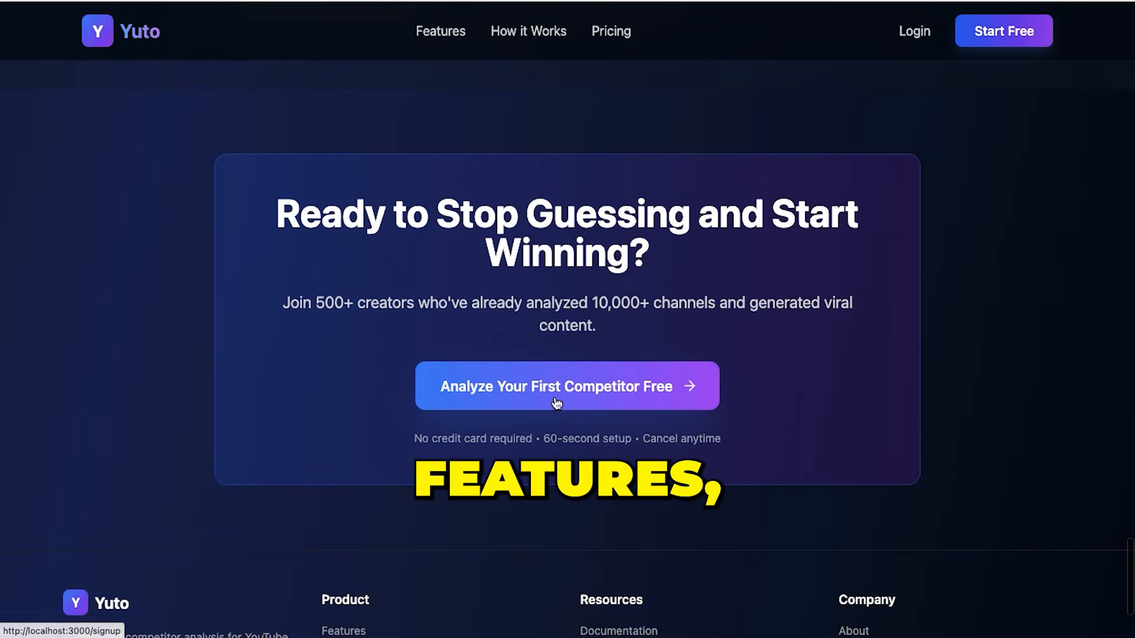
{"action": "scroll", "coordinate": [775, 397], "scroll_direction": "down", "scroll_amount": 3}
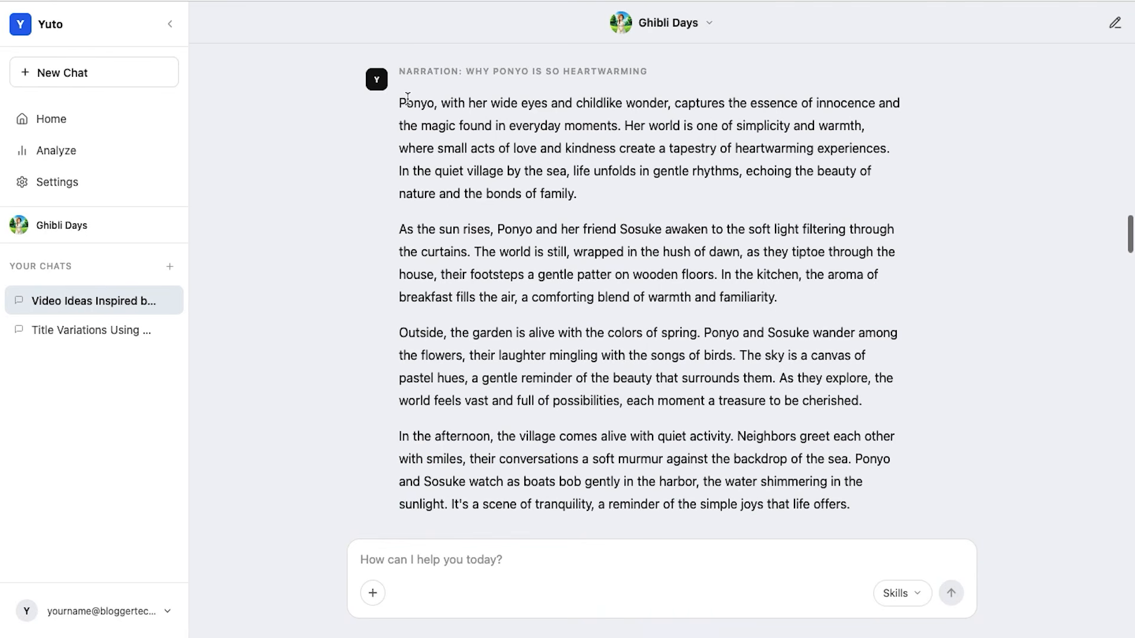
Copy the first paragraph of the Ponyo narration from the Yuto chat and paste it into ElevenLabs Text to Speech
{"action": "left_click_drag", "start_coordinate": [402, 102], "coordinate": [792, 207]}
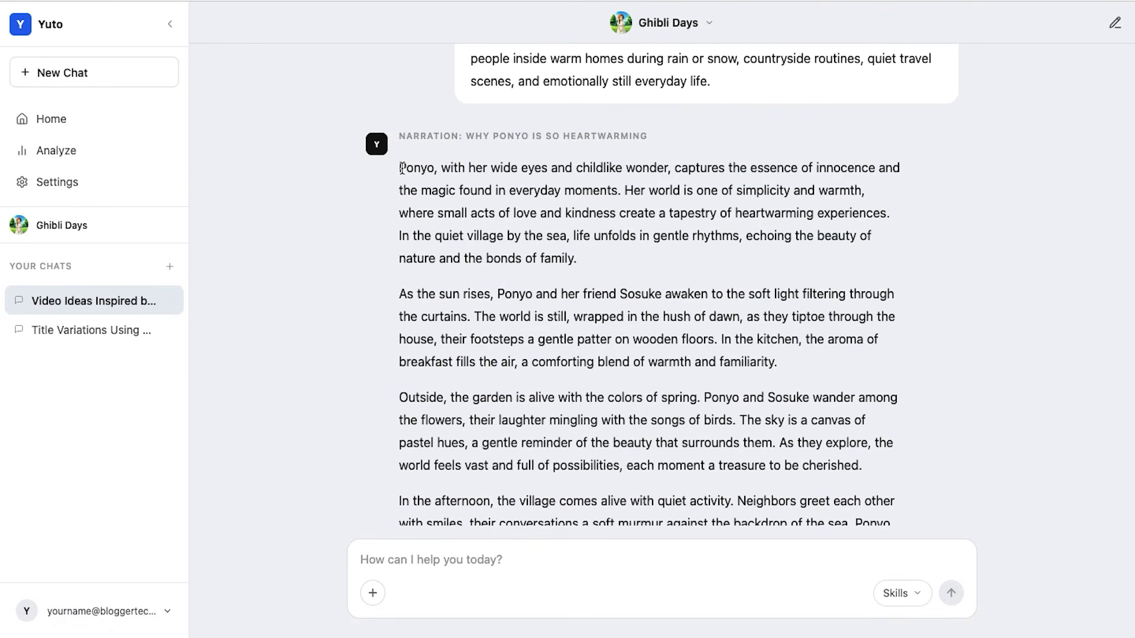
{"action": "left_click_drag", "start_coordinate": [399, 167], "coordinate": [575, 274]}
{"action": "key", "text": "super+c"}
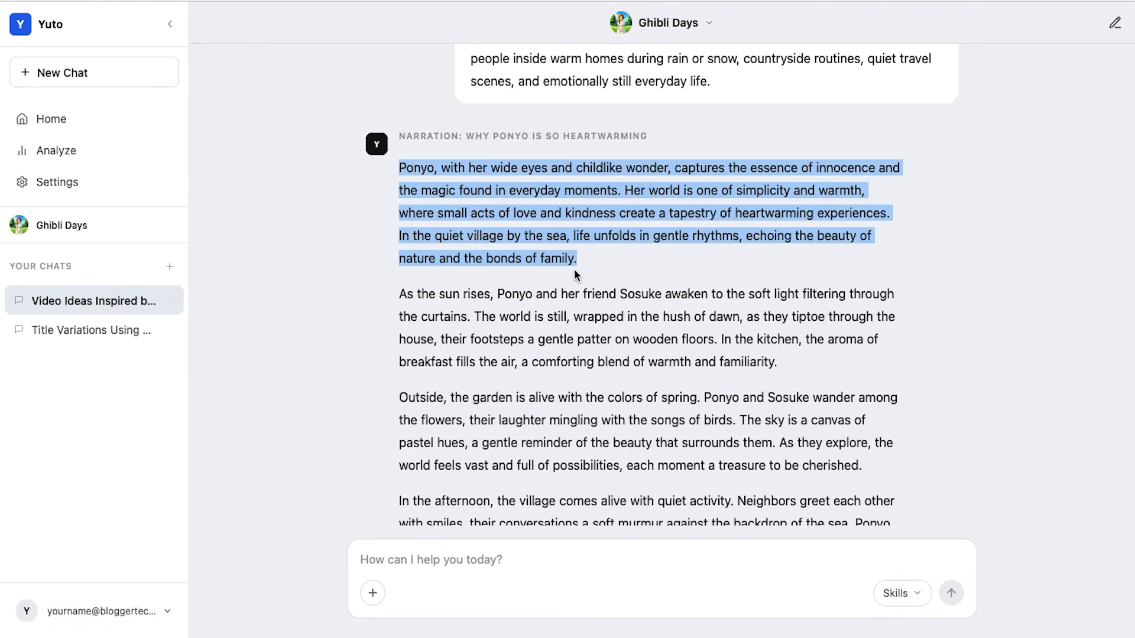
{"action": "right_click", "coordinate": [536, 186]}
{"action": "left_click", "coordinate": [569, 197]}
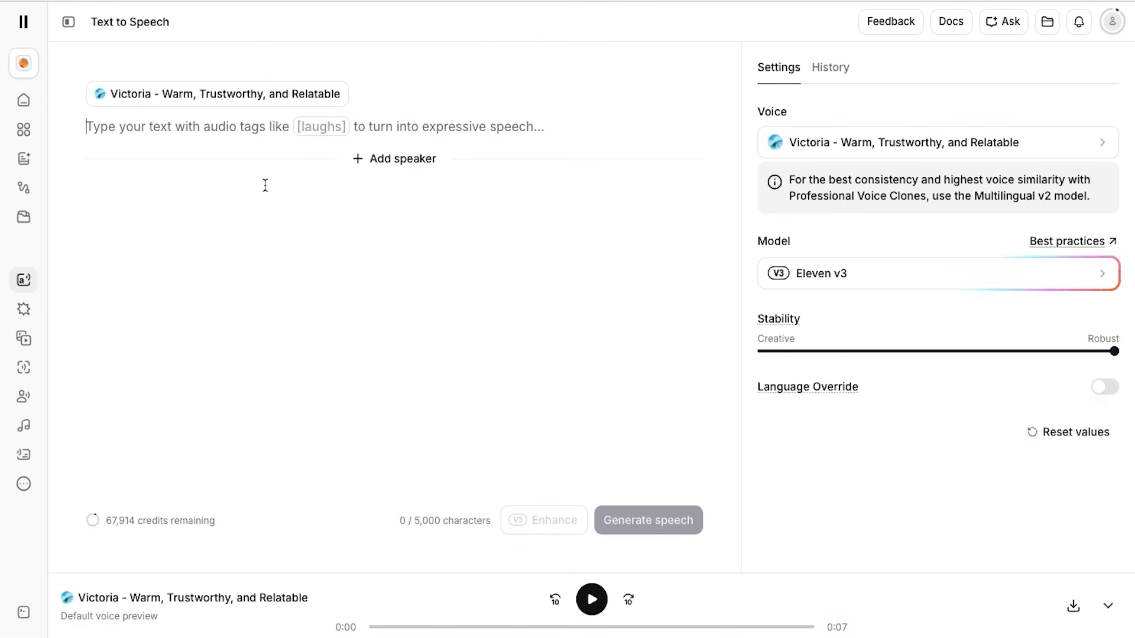
{"action": "left_click", "coordinate": [263, 183]}
{"action": "key", "text": "super+v"}
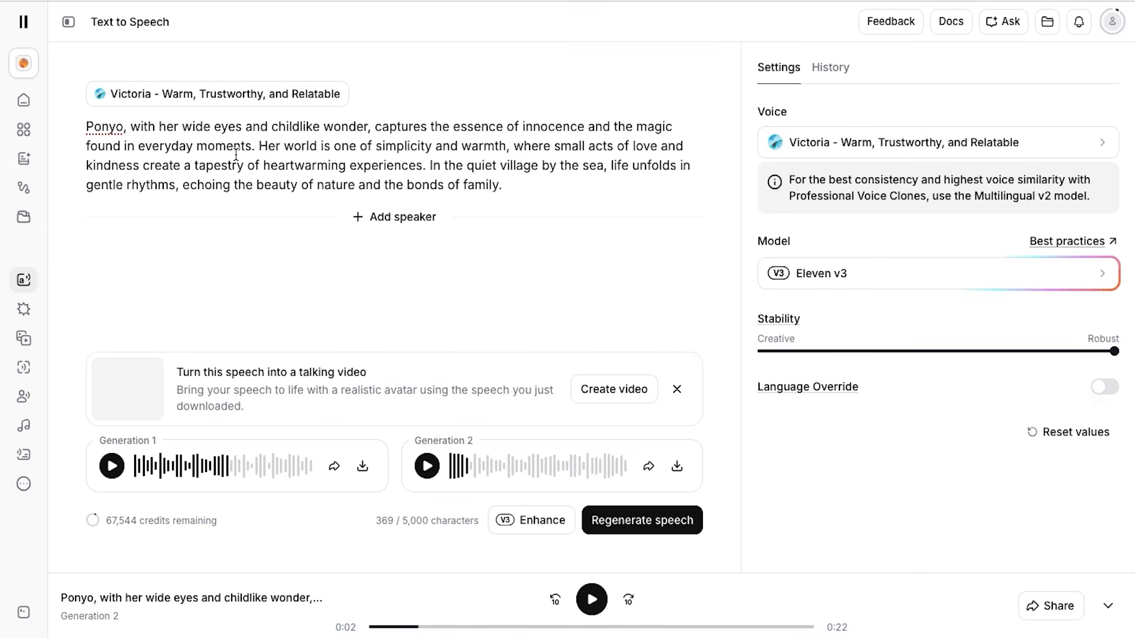
Replace the speech text with the second narration paragraph, starting "As the sun rises", and generate its audio with the Victoria voice
{"action": "key", "text": "ctrl+a"}
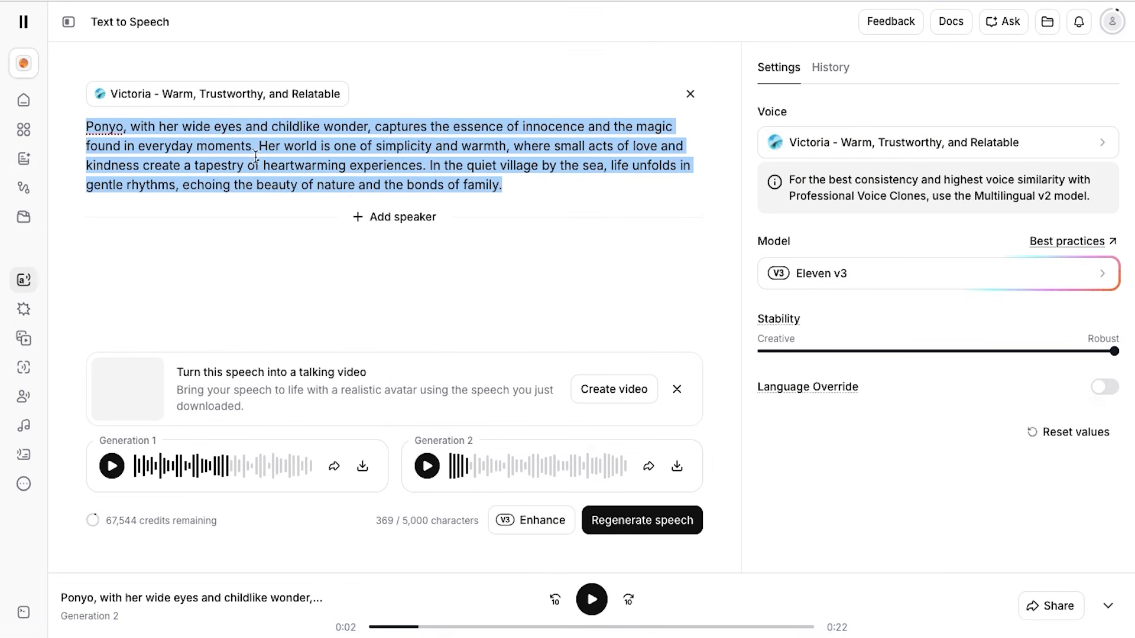
{"action": "type", "text": "As the sun rises, Ponyo and her friend Sosuke awaken to the soft light filtering through the curtains. The world is still, wrapped in the hush of dawn, as they tiptoe through the house, their footsteps a gentle patter on wooden floors. In the kitchen, the aroma of breakfast fills the air, a comforting blend of warmth and familiarity."}
{"action": "left_click", "coordinate": [603, 514]}
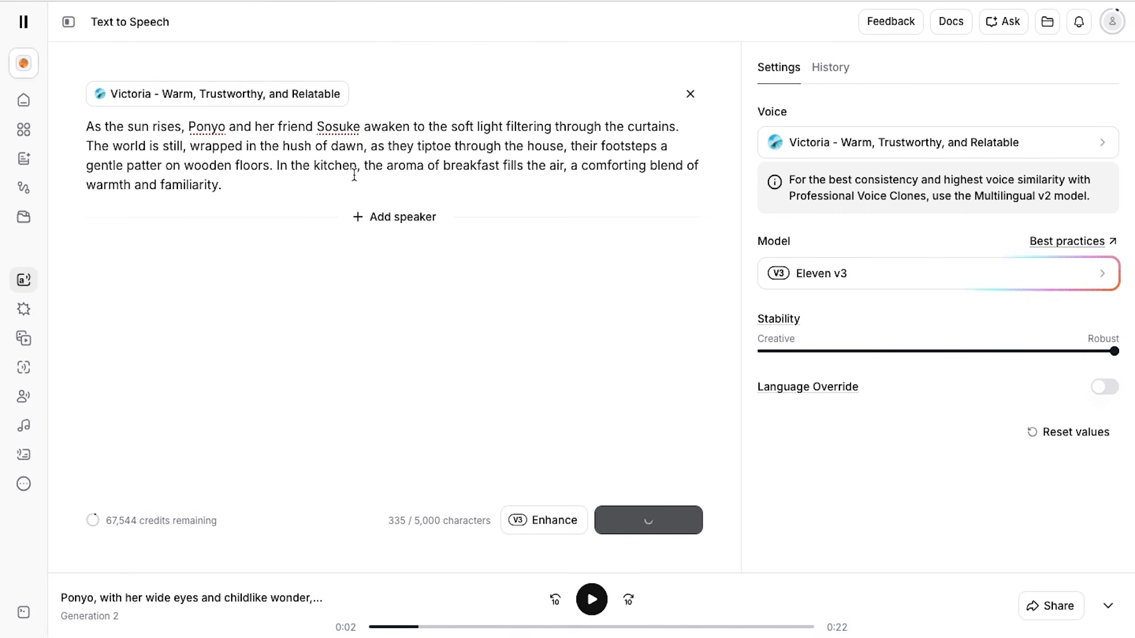
{"action": "key", "text": "ctrl+a"}
{"action": "left_click", "coordinate": [344, 279]}
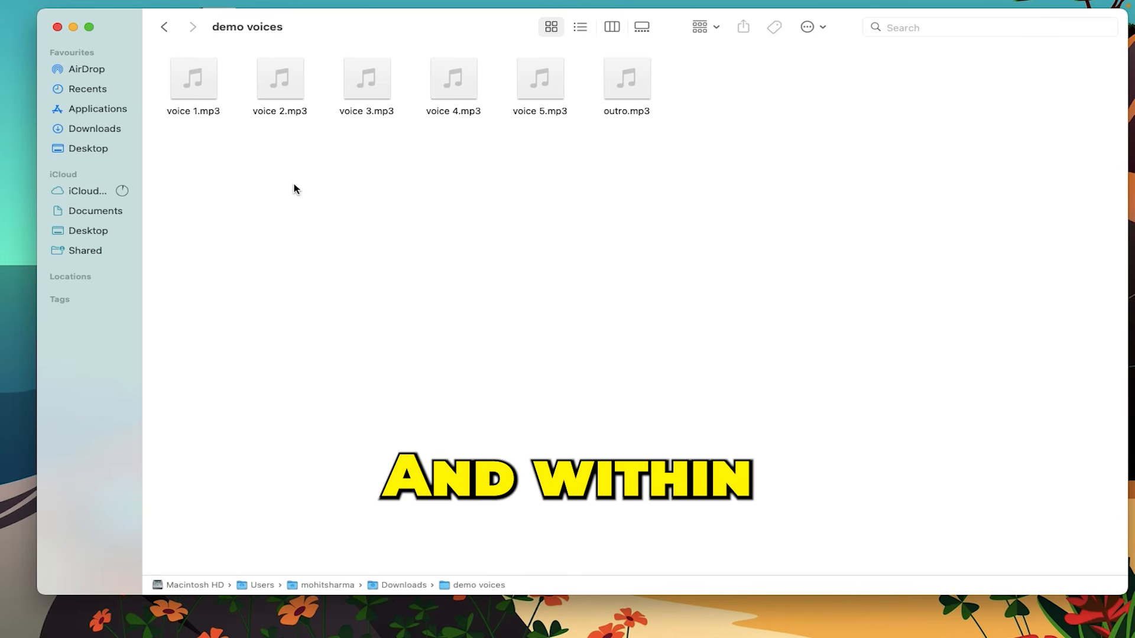
Look over the narration audio files in the Finder folder "demo voices", going back and forth from voice 1.mp3 onward
{"action": "left_click", "coordinate": [204, 113]}
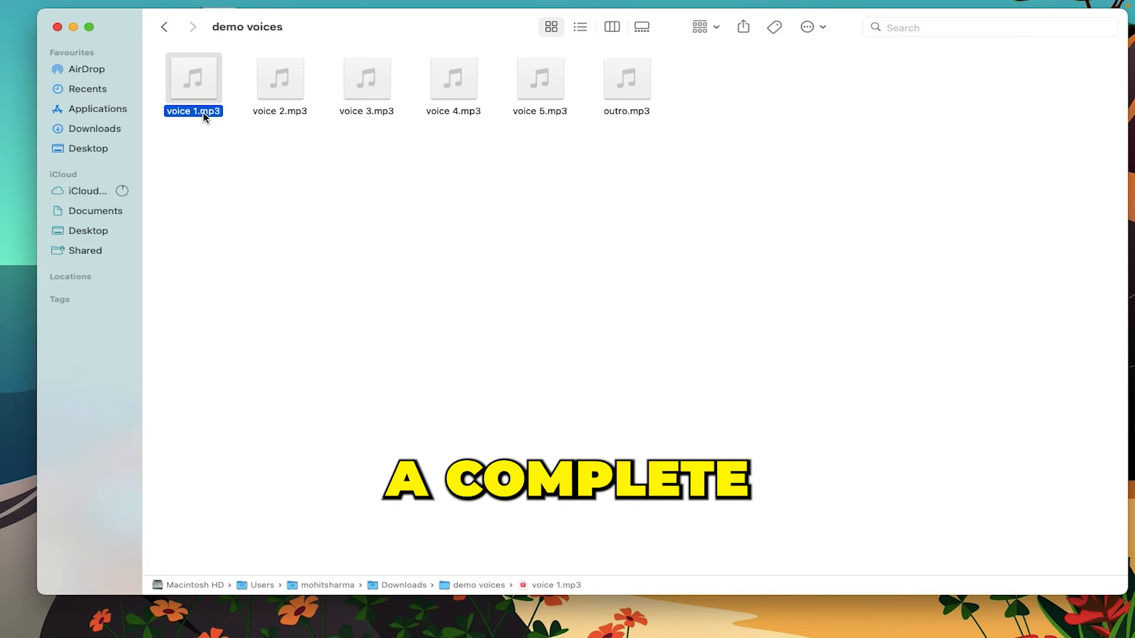
{"action": "key", "text": "Right"}
{"action": "key", "text": "Right"}
{"action": "key", "text": "Right"}
{"action": "key", "text": "Right"}
{"action": "key", "text": "Right"}
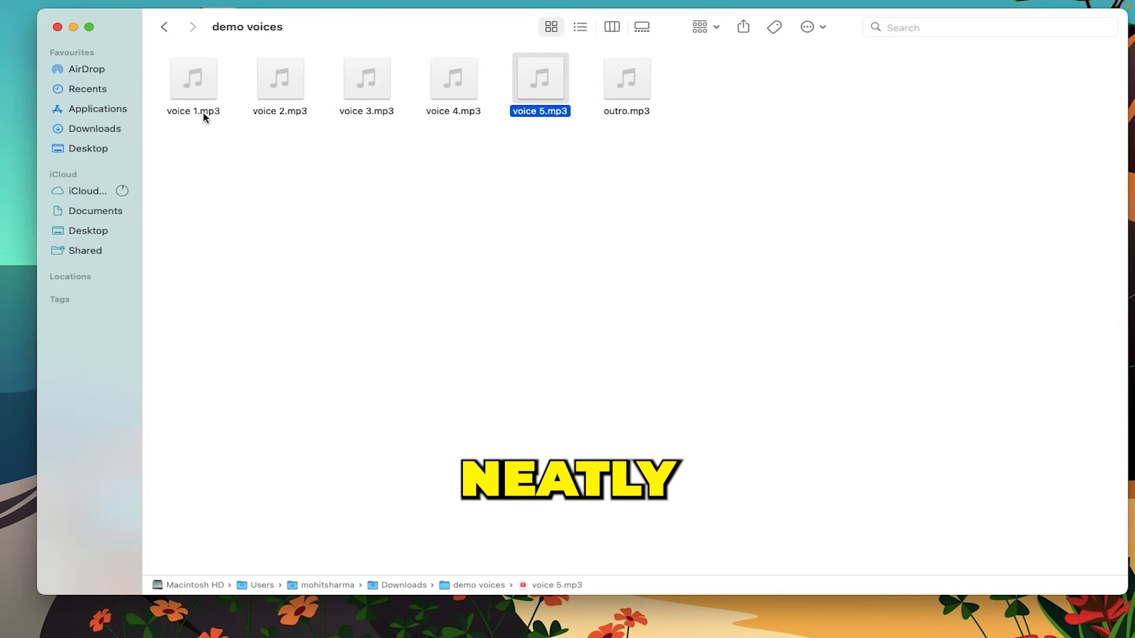
{"action": "key", "text": "Left"}
{"action": "key", "text": "Left"}
{"action": "key", "text": "Left"}
{"action": "key", "text": "Left"}
{"action": "key", "text": "Left"}
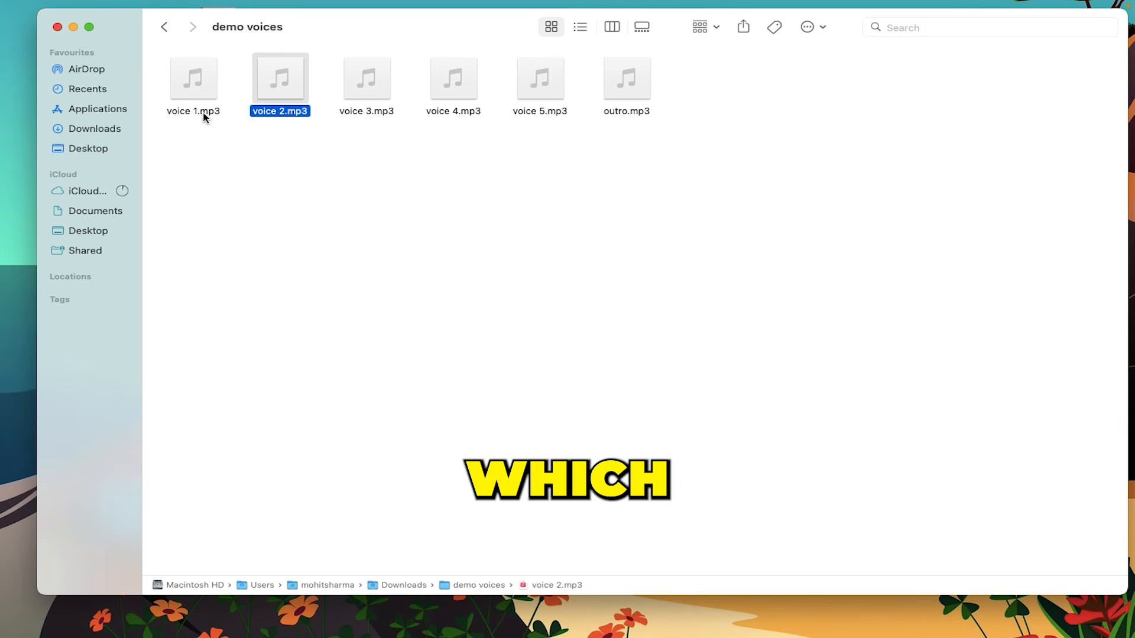
{"action": "key", "text": "Right"}
{"action": "key", "text": "Right"}
{"action": "key", "text": "Right"}
{"action": "key", "text": "Right"}
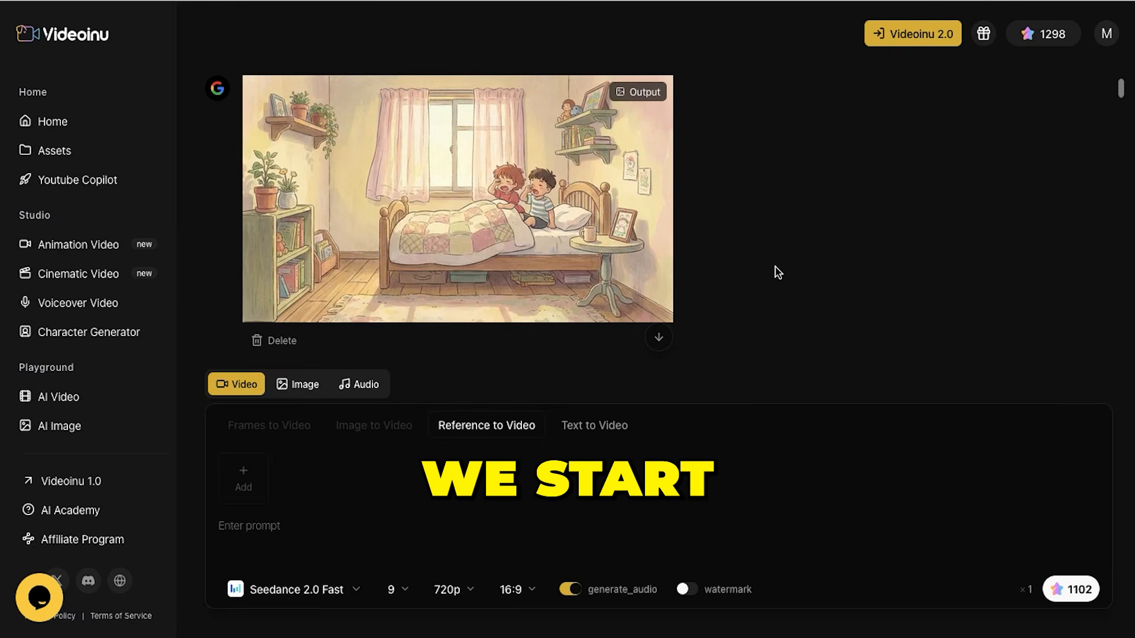
Switch to Videoinu and browse its generation history and the template gallery on the home page
{"action": "scroll", "coordinate": [778, 272], "scroll_direction": "down", "scroll_amount": 15}
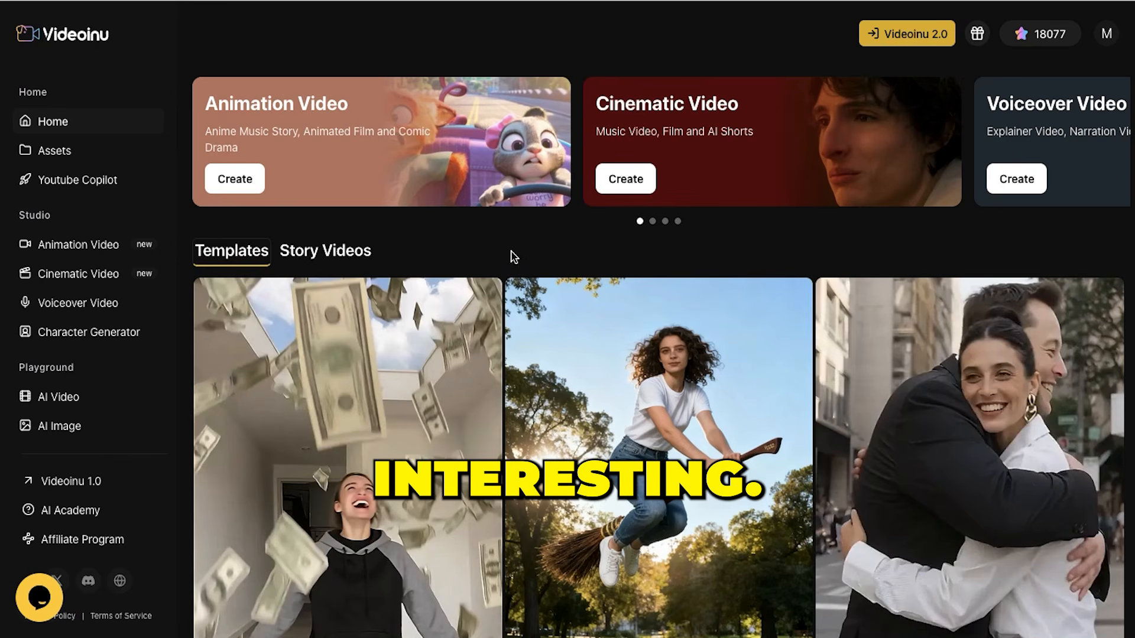
{"action": "scroll", "coordinate": [511, 257], "scroll_direction": "down", "scroll_amount": 3}
{"action": "scroll", "coordinate": [513, 259], "scroll_direction": "down", "scroll_amount": 15}
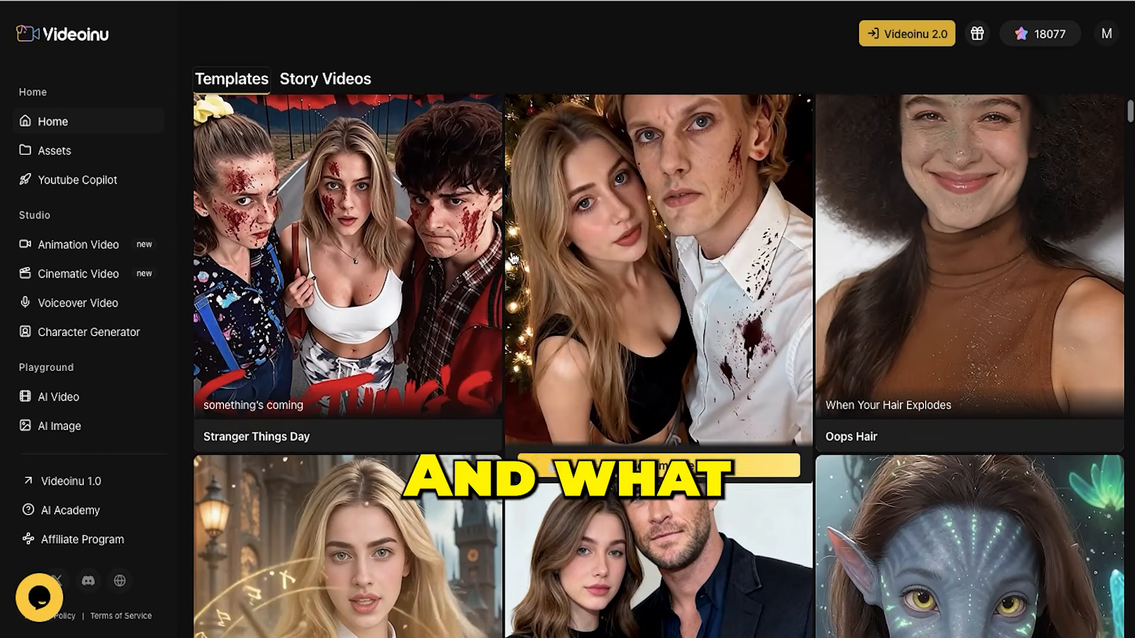
{"action": "scroll", "coordinate": [514, 258], "scroll_direction": "down", "scroll_amount": 10}
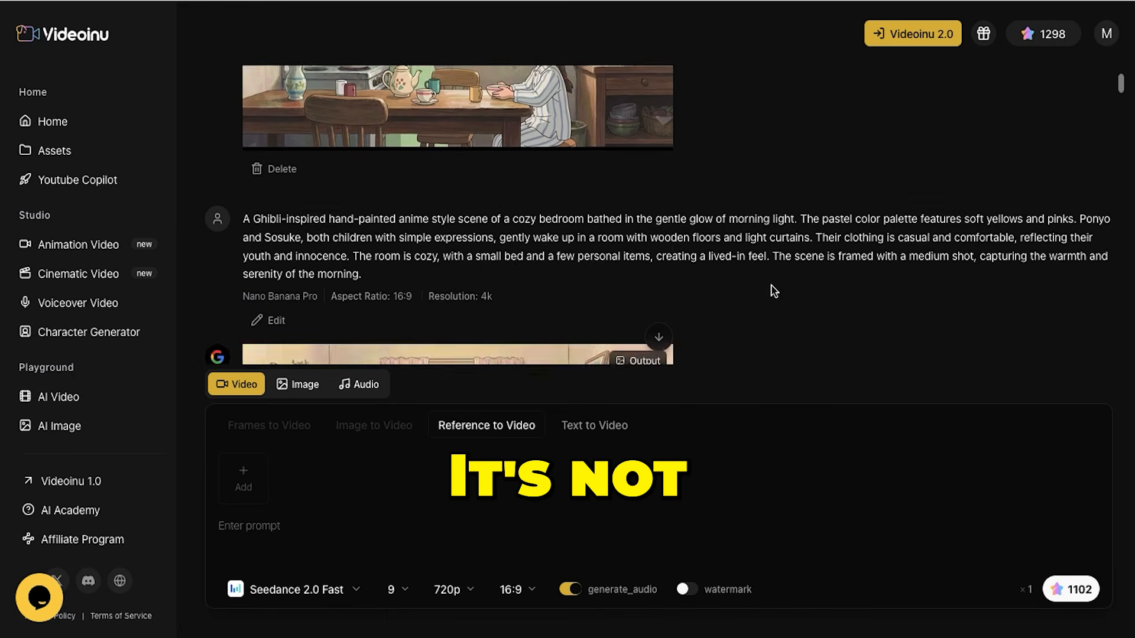
{"action": "scroll", "coordinate": [774, 281], "scroll_direction": "up", "scroll_amount": 3}
{"action": "scroll", "coordinate": [777, 272], "scroll_direction": "up", "scroll_amount": 10}
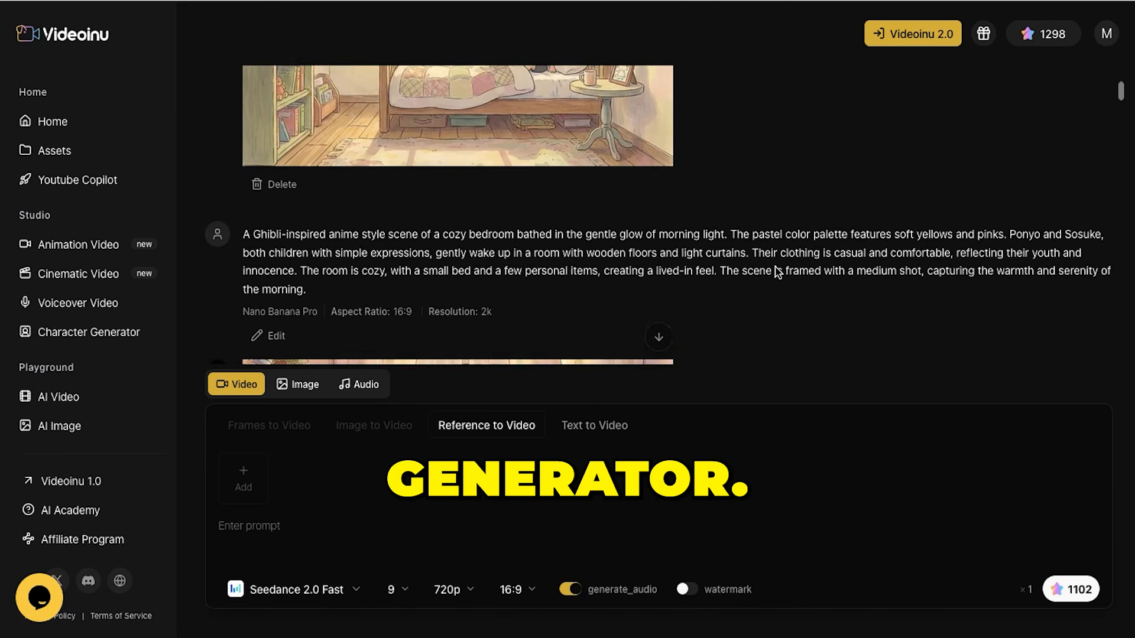
Examine the previously generated Ghibli-style scenes in the generator history, including the family breakfast and the starry bedroom
{"action": "scroll", "coordinate": [778, 273], "scroll_direction": "down", "scroll_amount": 8}
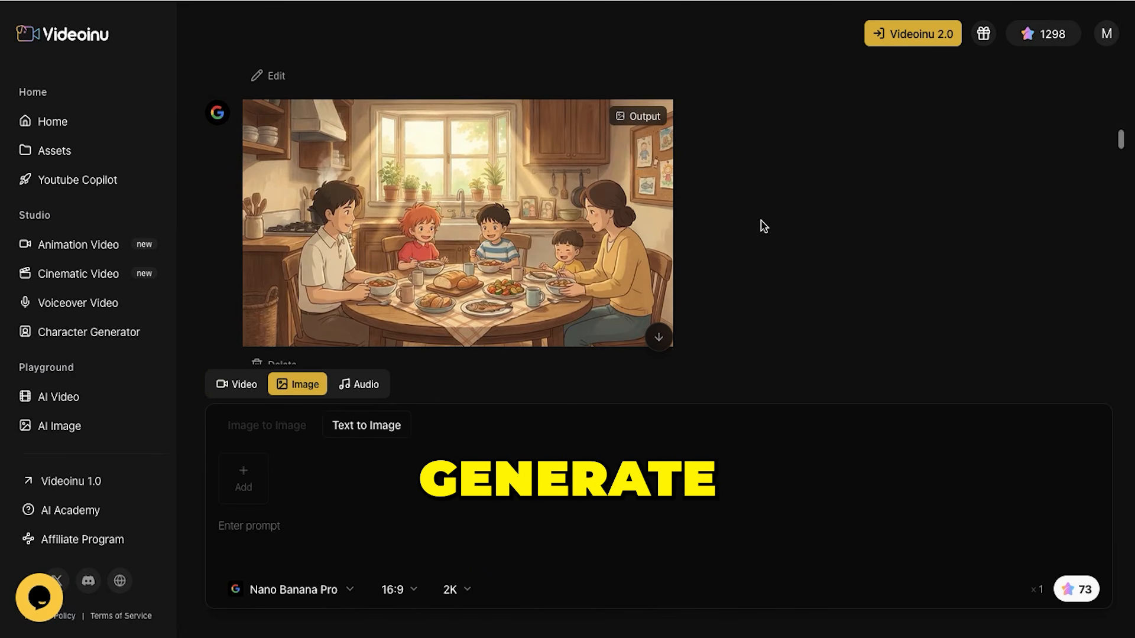
{"action": "scroll", "coordinate": [548, 239], "scroll_direction": "up", "scroll_amount": 3}
{"action": "scroll", "coordinate": [548, 240], "scroll_direction": "down", "scroll_amount": 10}
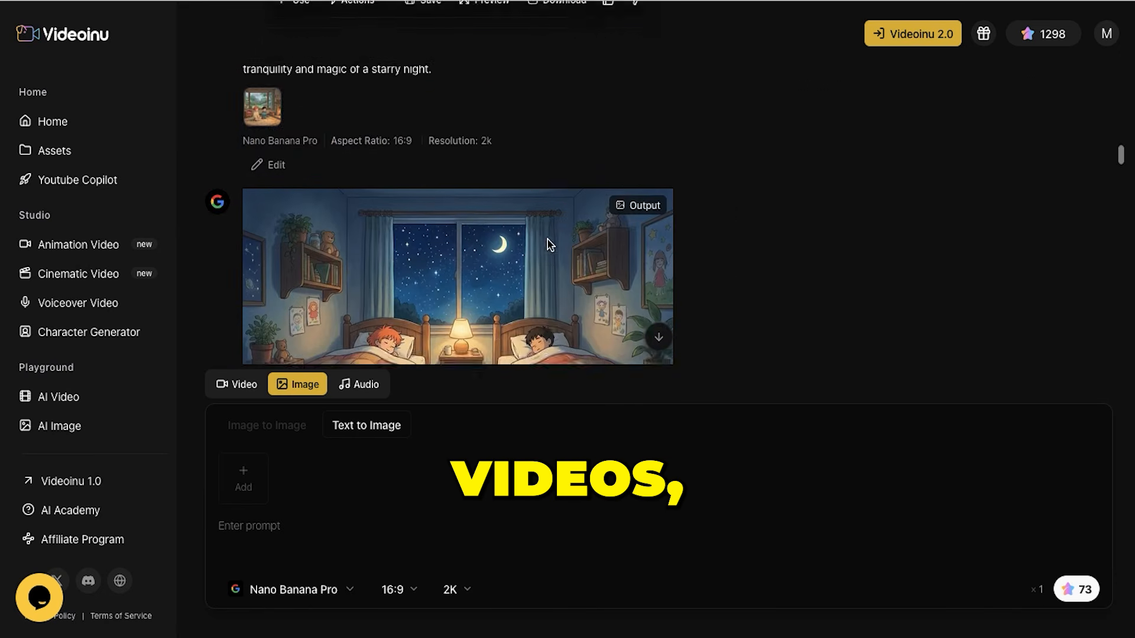
{"action": "left_click", "coordinate": [474, 215]}
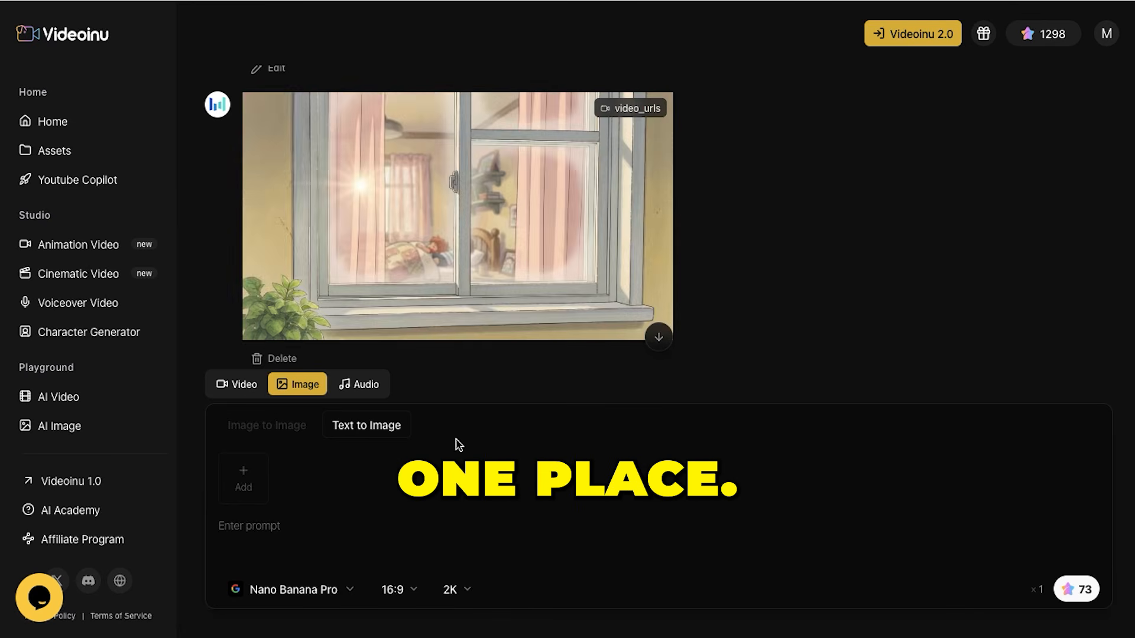
Examine the available text-to-image models in the generator, from GPT-Image-2 to Nano Banana Pro, without changing the choice
{"action": "left_click", "coordinate": [293, 589]}
{"action": "scroll", "coordinate": [319, 423], "scroll_direction": "down", "scroll_amount": 1}
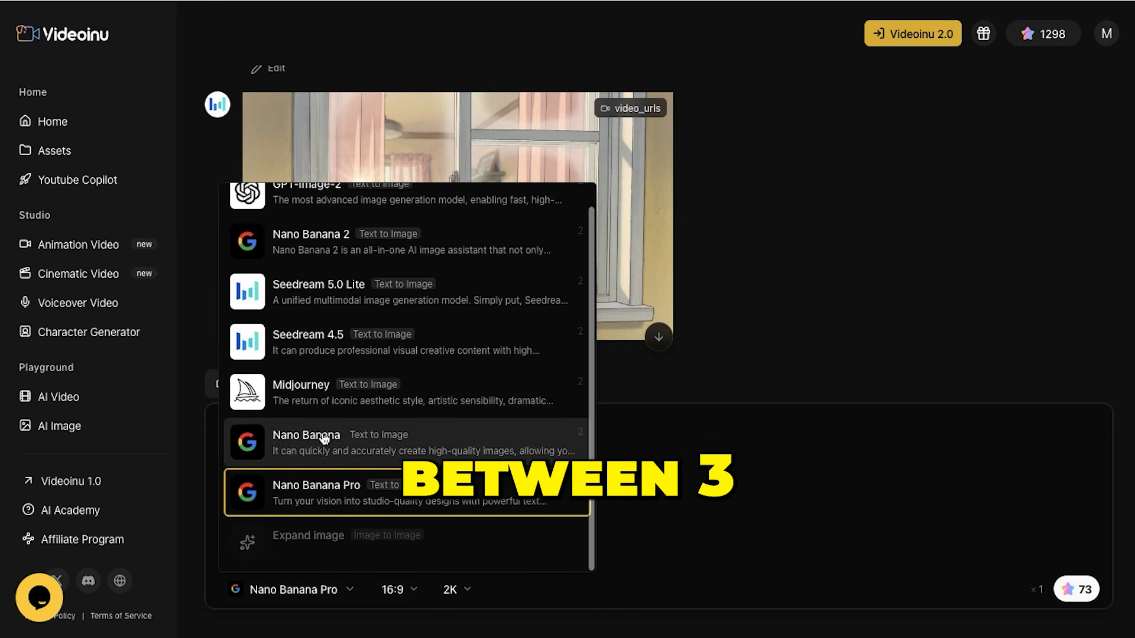
{"action": "scroll", "coordinate": [325, 414], "scroll_direction": "up", "scroll_amount": 1}
{"action": "scroll", "coordinate": [357, 444], "scroll_direction": "down", "scroll_amount": 1}
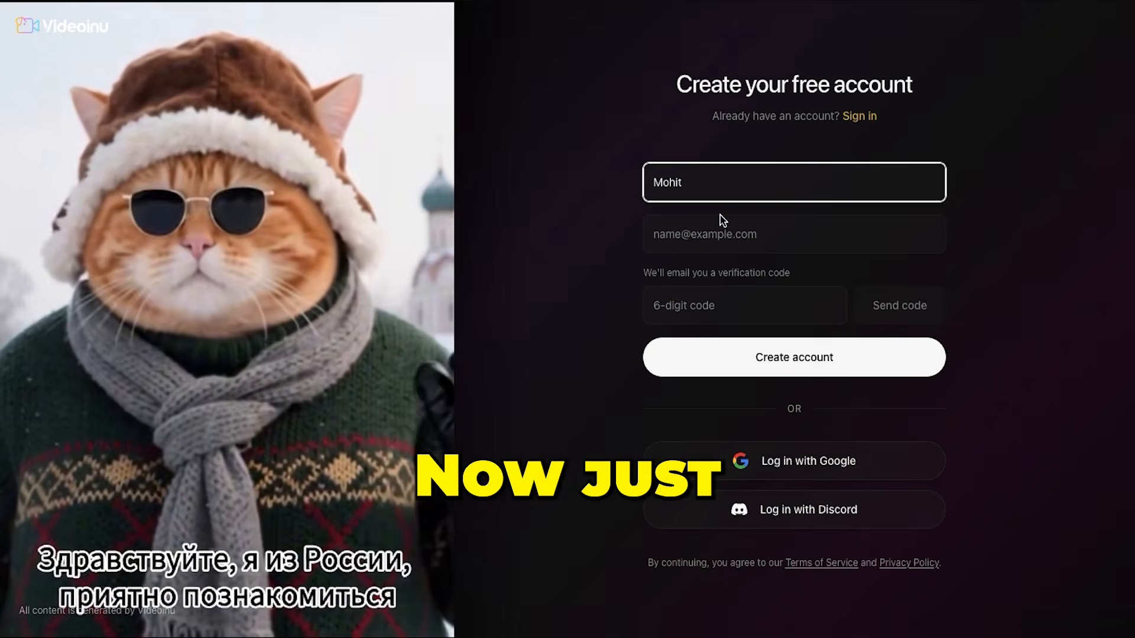
{"action": "left_click", "coordinate": [717, 233]}
{"action": "type", "text": "youre"}
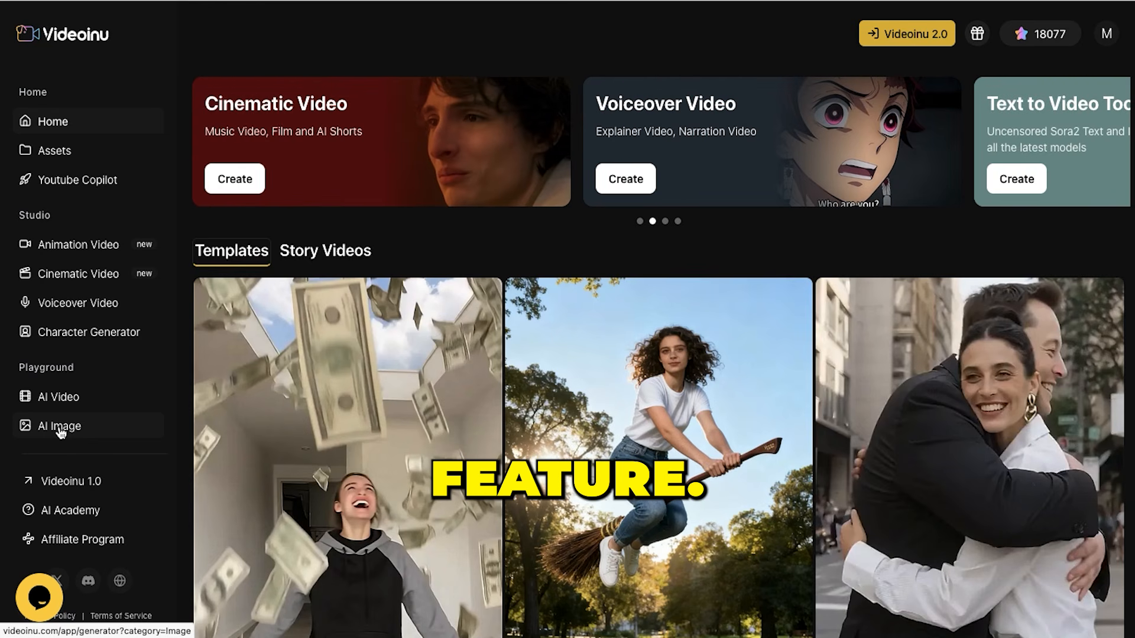
Open the AI Image generator from the home page and choose Nano Banana Pro as the text-to-image model
{"action": "left_click", "coordinate": [56, 433]}
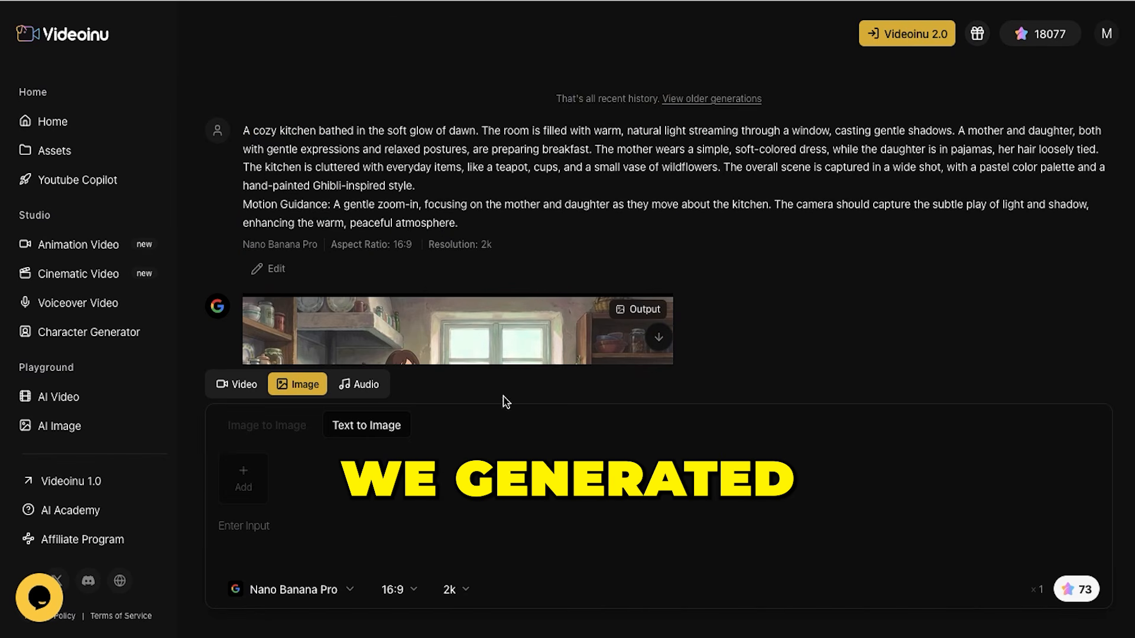
{"action": "scroll", "coordinate": [691, 251], "scroll_direction": "down", "scroll_amount": 3}
{"action": "left_click", "coordinate": [347, 535]}
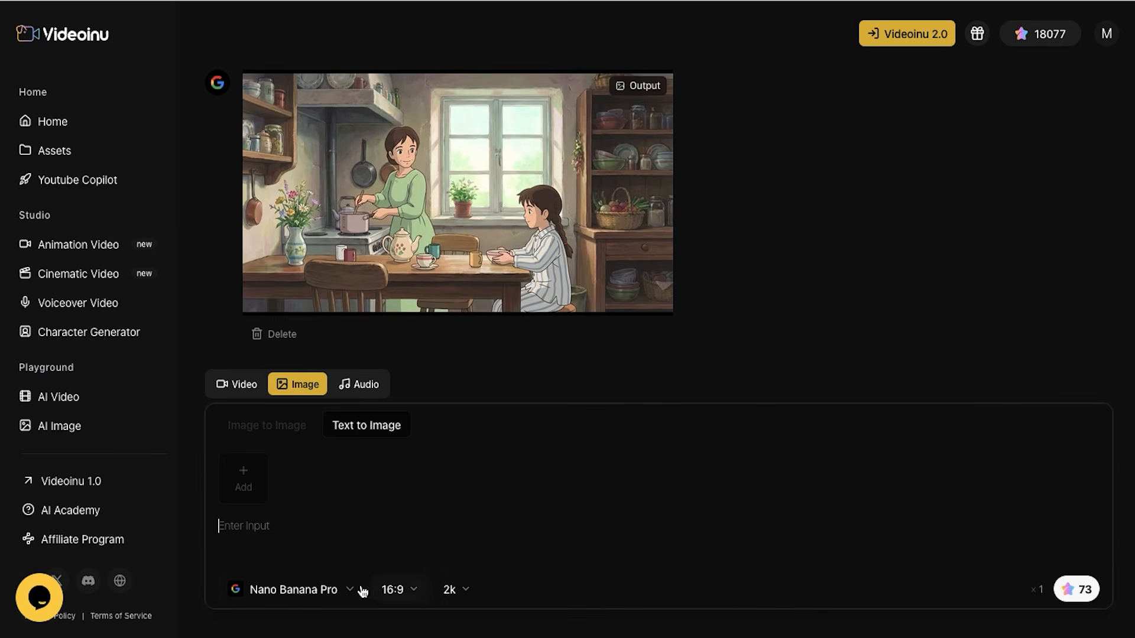
{"action": "left_click", "coordinate": [344, 591]}
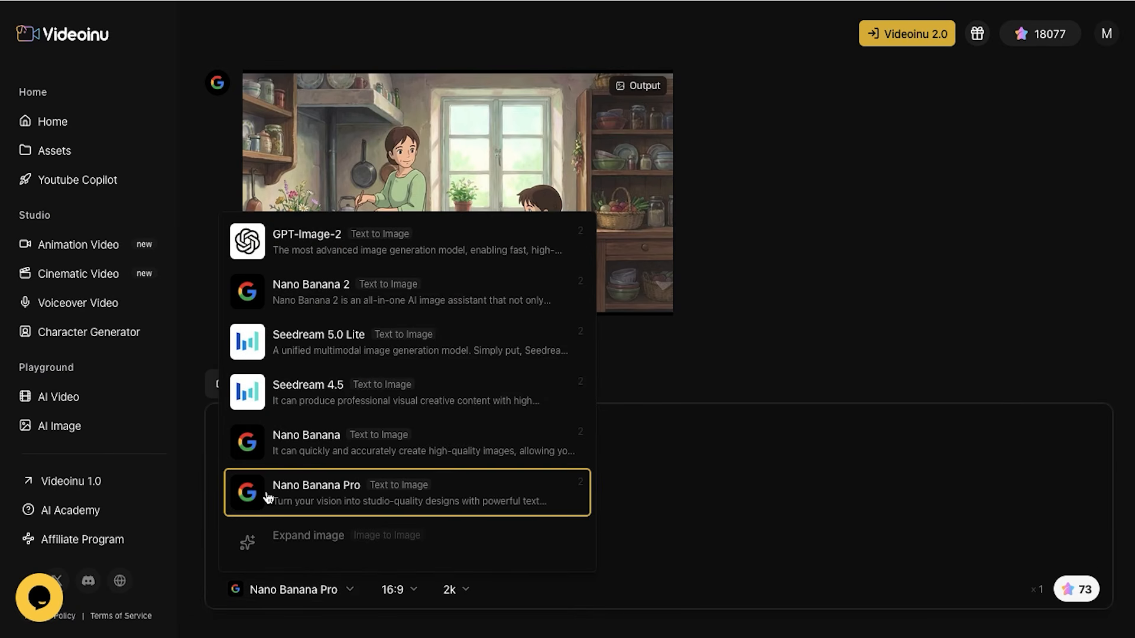
{"action": "left_click", "coordinate": [562, 510]}
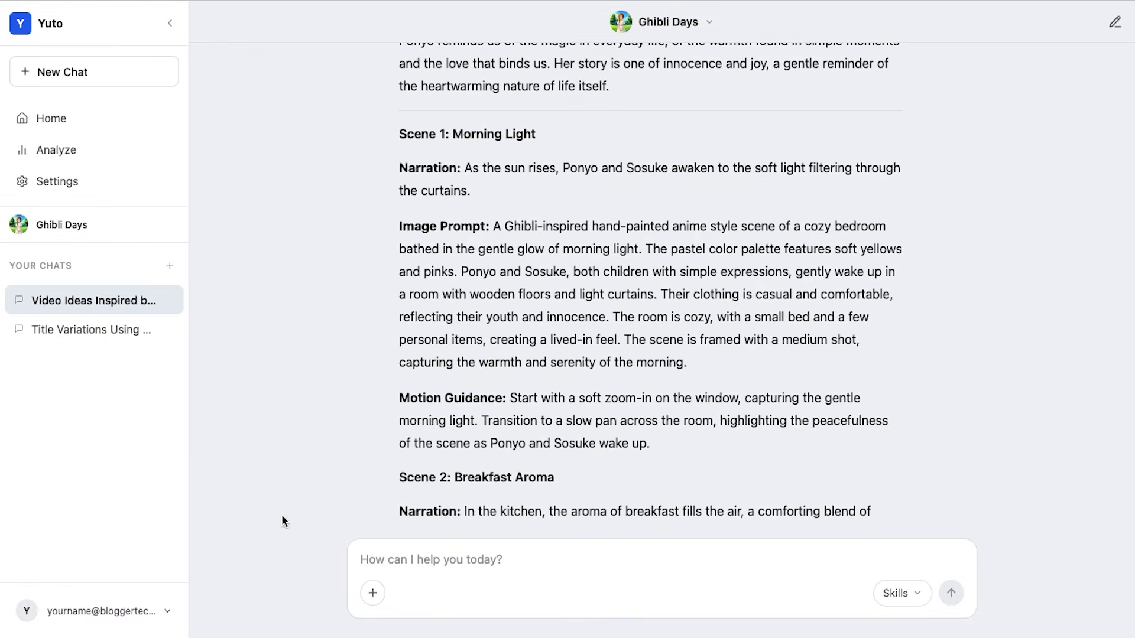
Copy Yuto's Scene 1 Morning Light image prompt into Videoinu and generate it with Nano Banana Pro at 16:9 and 4k
{"action": "left_click_drag", "start_coordinate": [494, 236], "coordinate": [699, 362]}
{"action": "key", "text": "ctrl+c"}
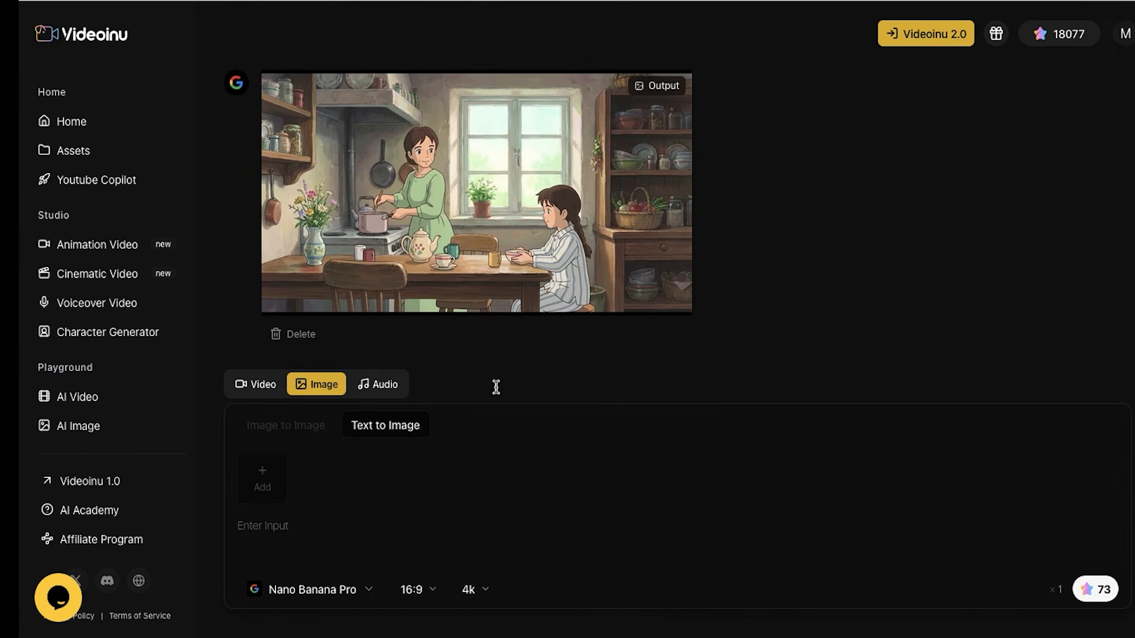
{"action": "left_click", "coordinate": [297, 526]}
{"action": "key", "text": "ctrl+v"}
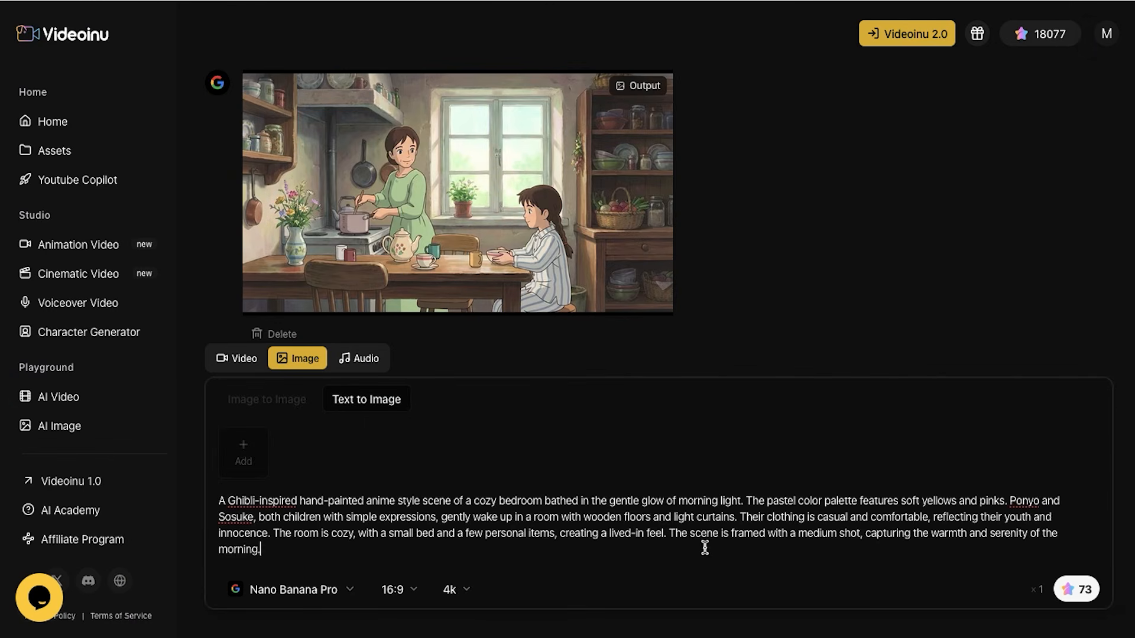
{"action": "left_click", "coordinate": [1081, 597]}
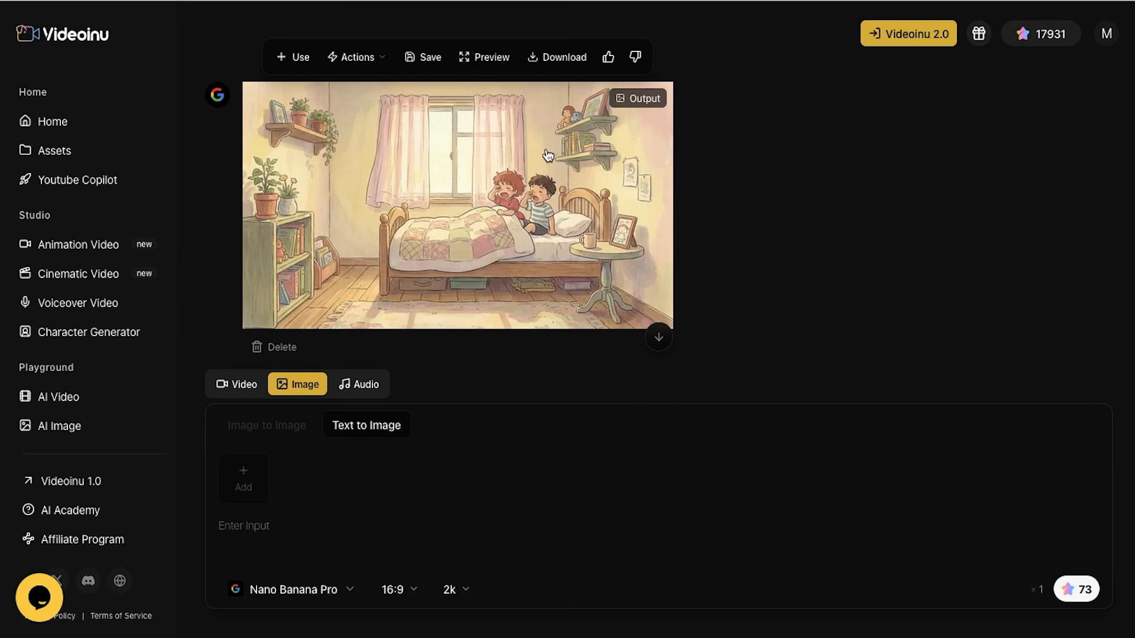
Compare the generated bedroom images and download the one with the girl standing beside the bed
{"action": "scroll", "coordinate": [539, 164], "scroll_direction": "down", "scroll_amount": 5}
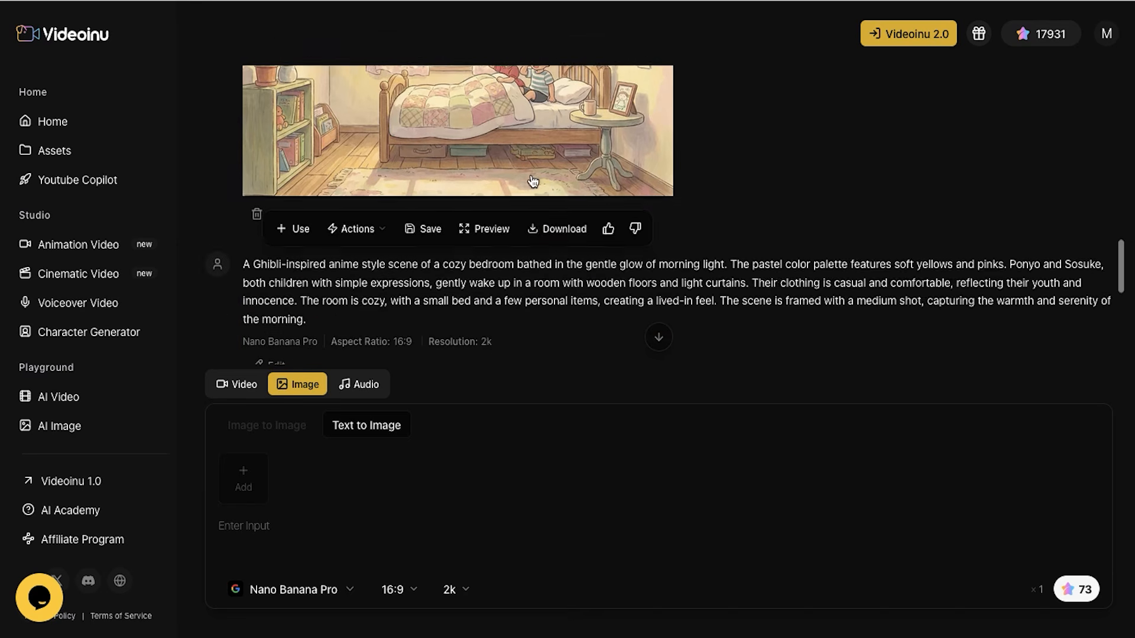
{"action": "scroll", "coordinate": [540, 218], "scroll_direction": "down", "scroll_amount": 2}
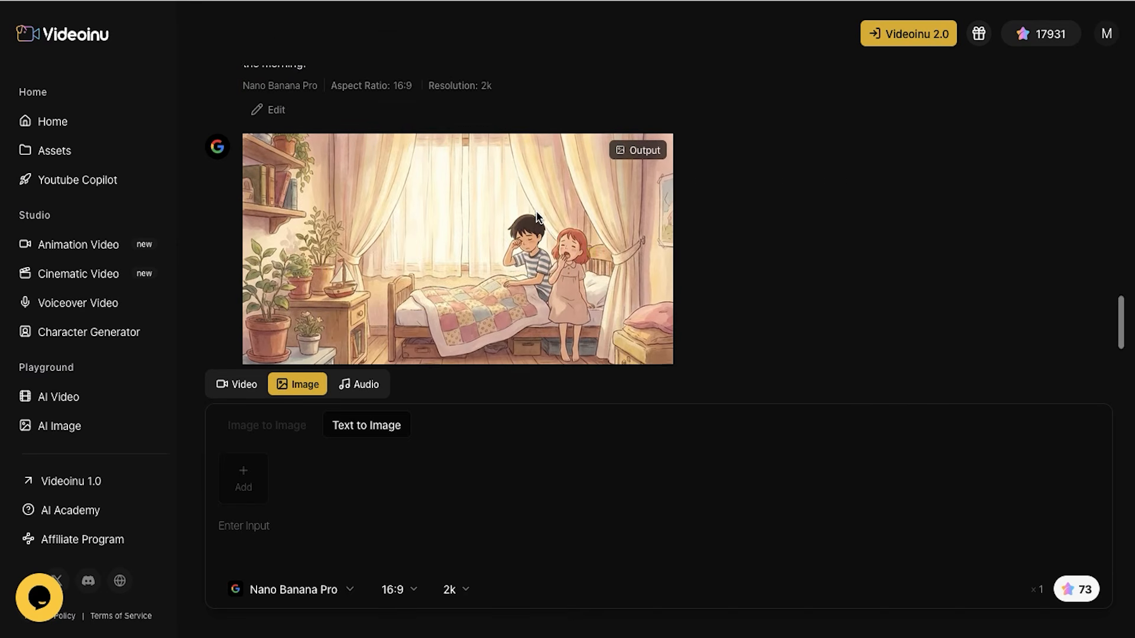
{"action": "scroll", "coordinate": [556, 106], "scroll_direction": "down", "scroll_amount": 1}
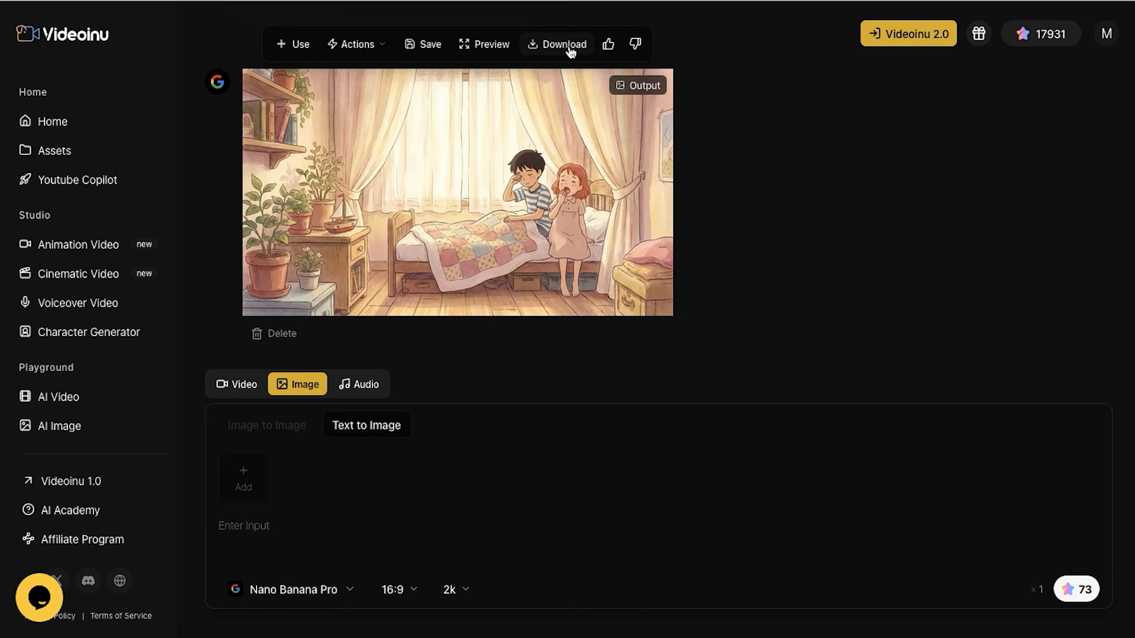
{"action": "left_click", "coordinate": [570, 52]}
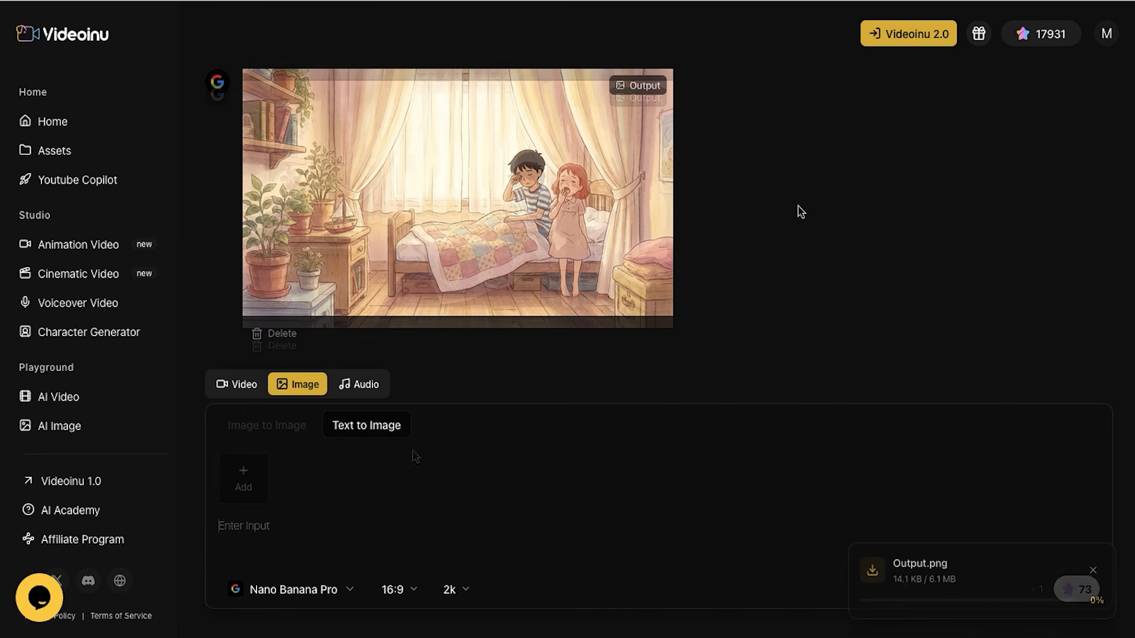
Copy Yuto's Scene 2 Breakfast Aroma image prompt into the Videoinu generator and attach the downloaded bedroom image as reference
{"action": "key", "text": "ctrl+Left"}
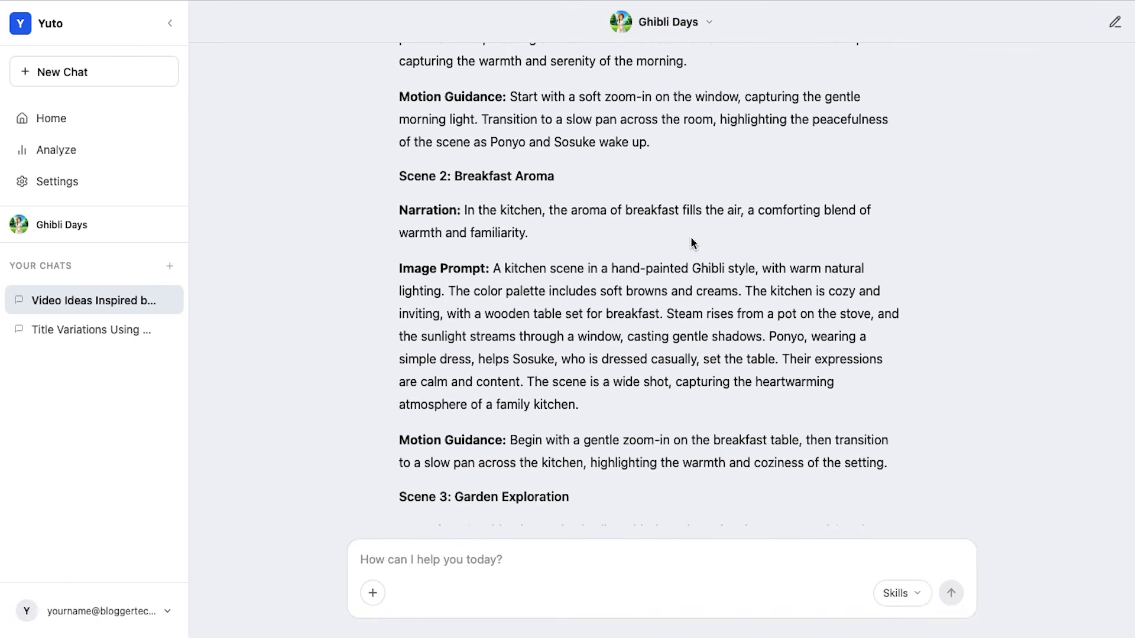
{"action": "left_click_drag", "start_coordinate": [496, 271], "coordinate": [679, 402]}
{"action": "key", "text": "ctrl+c"}
{"action": "key", "text": "ctrl+Right"}
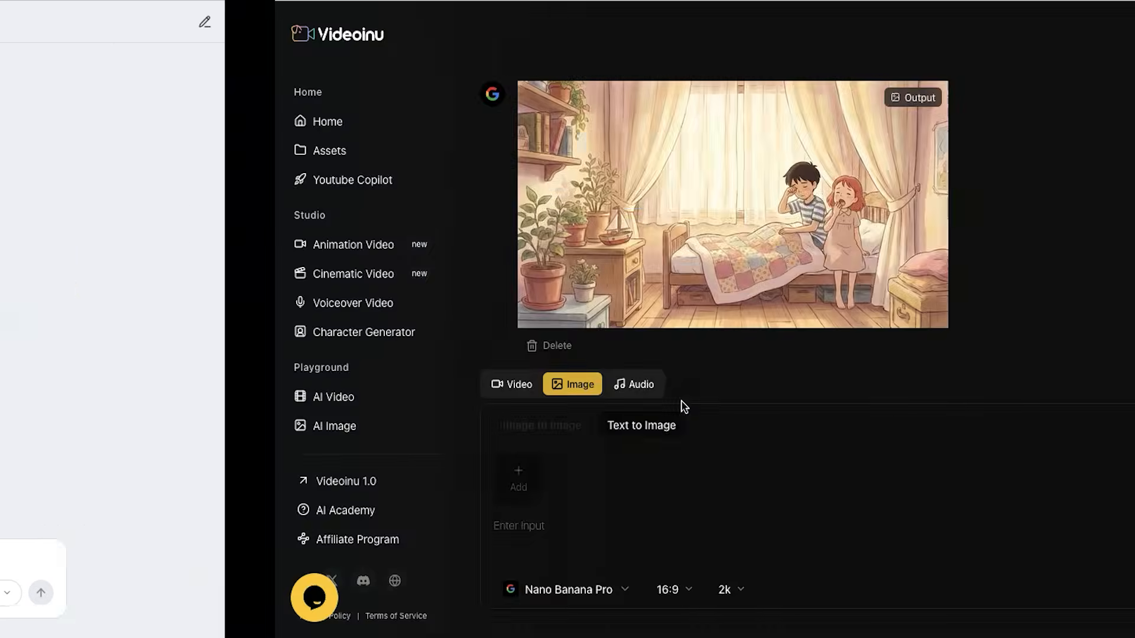
{"action": "left_click", "coordinate": [300, 516]}
{"action": "key", "text": "ctrl+v"}
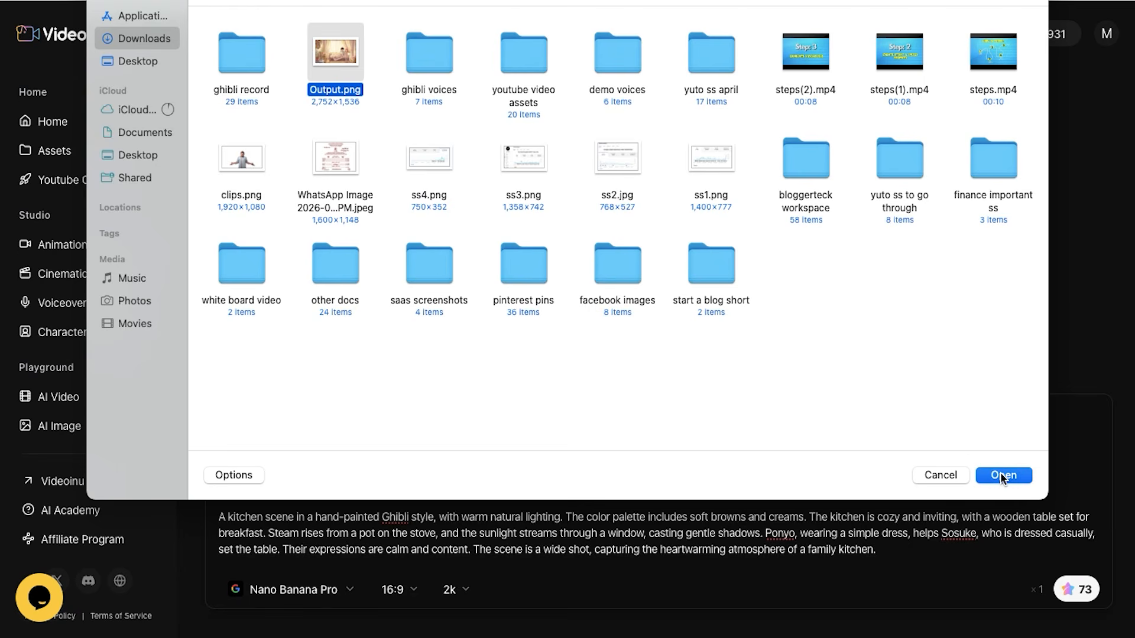
{"action": "left_click", "coordinate": [1002, 475]}
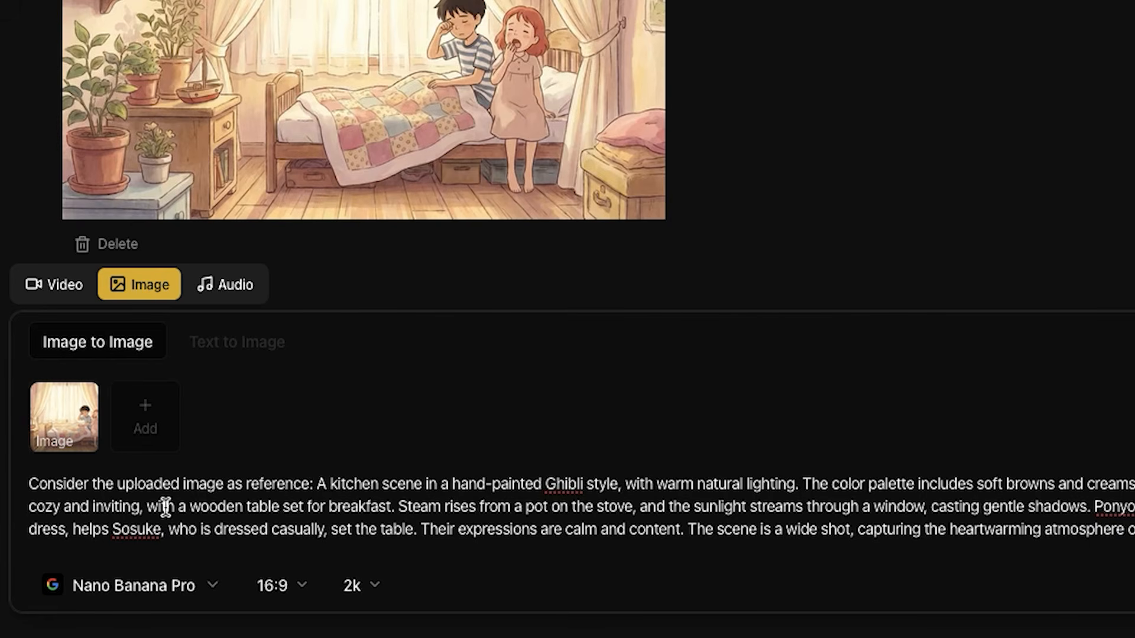
Generate the kitchen scene at 16:9 and 2k from the prompt beginning "Consider the uploaded image as reference:"
{"action": "left_click_drag", "start_coordinate": [28, 484], "coordinate": [1089, 506]}
{"action": "left_click", "coordinate": [500, 509]}
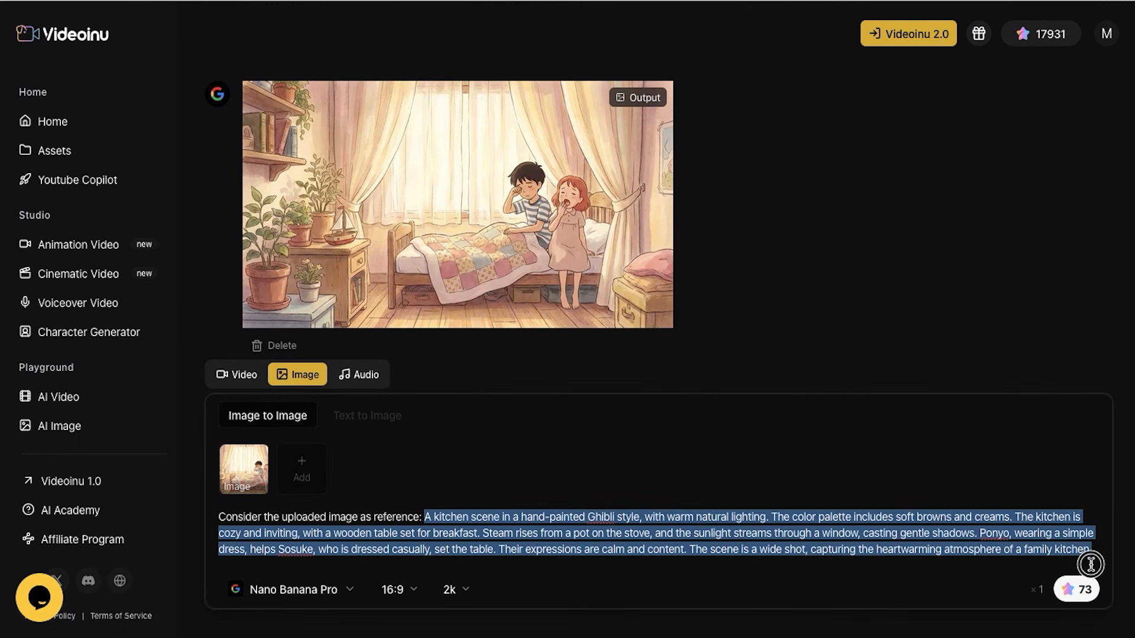
{"action": "left_click", "coordinate": [1086, 591]}
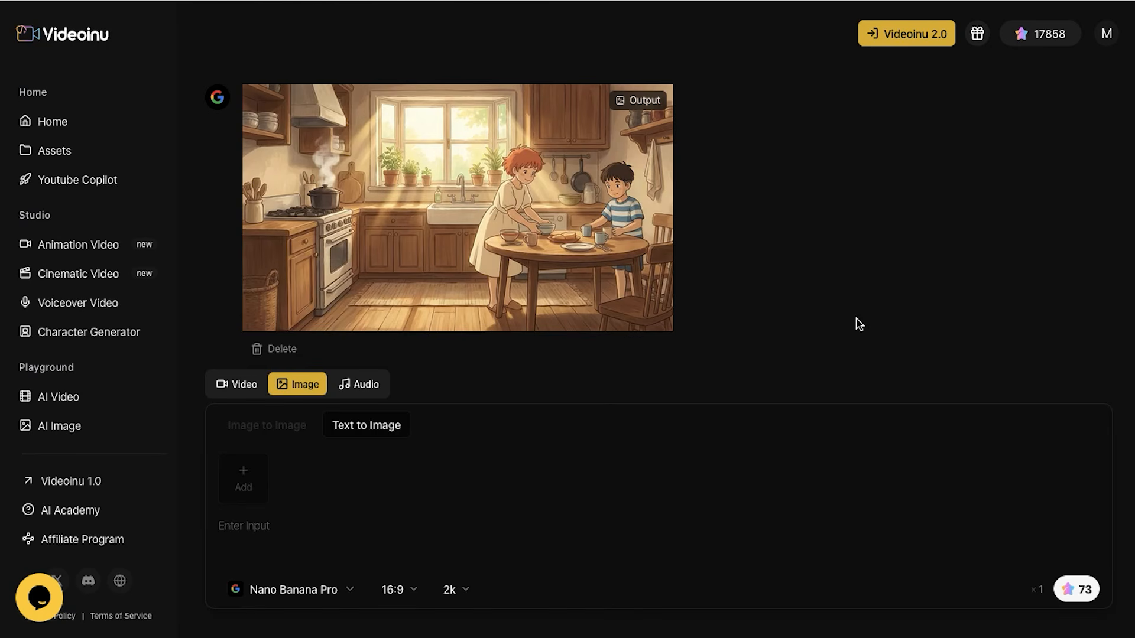
Attach the downloaded kitchen image Output.png as the reference for the garden scene prompt
{"action": "mouse_move", "coordinate": [583, 287]}
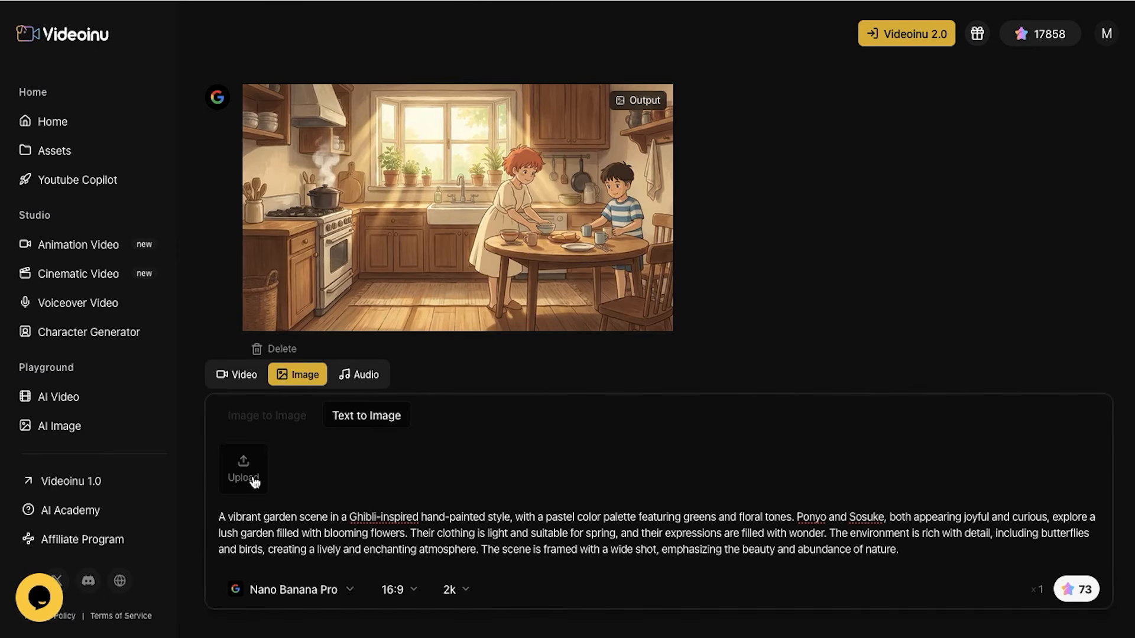
{"action": "left_click", "coordinate": [254, 482]}
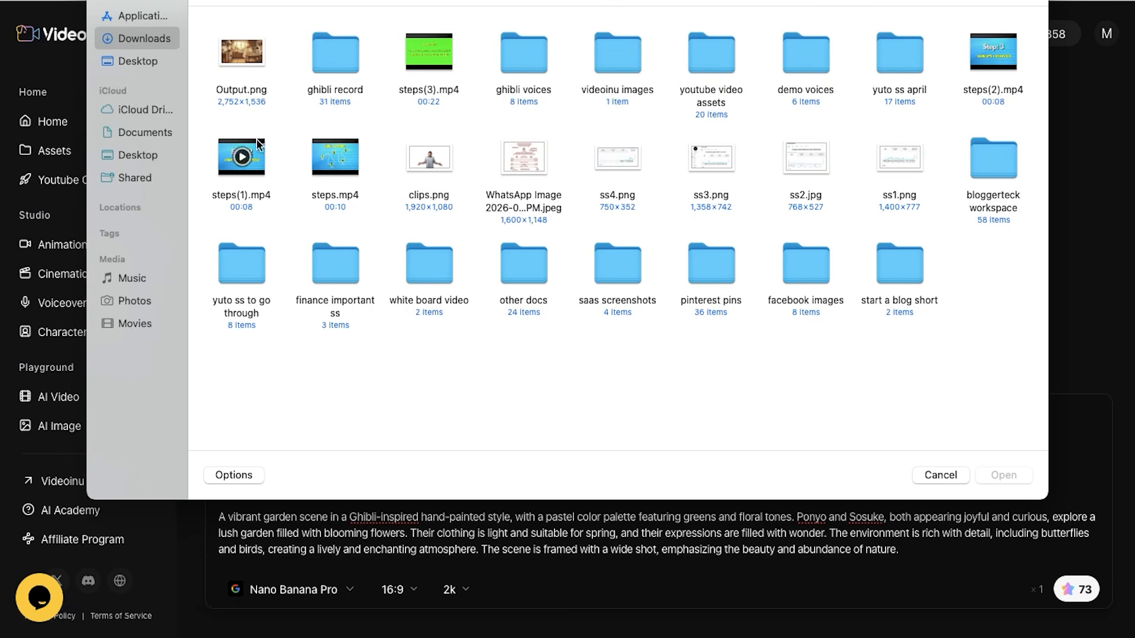
{"action": "left_click", "coordinate": [243, 47]}
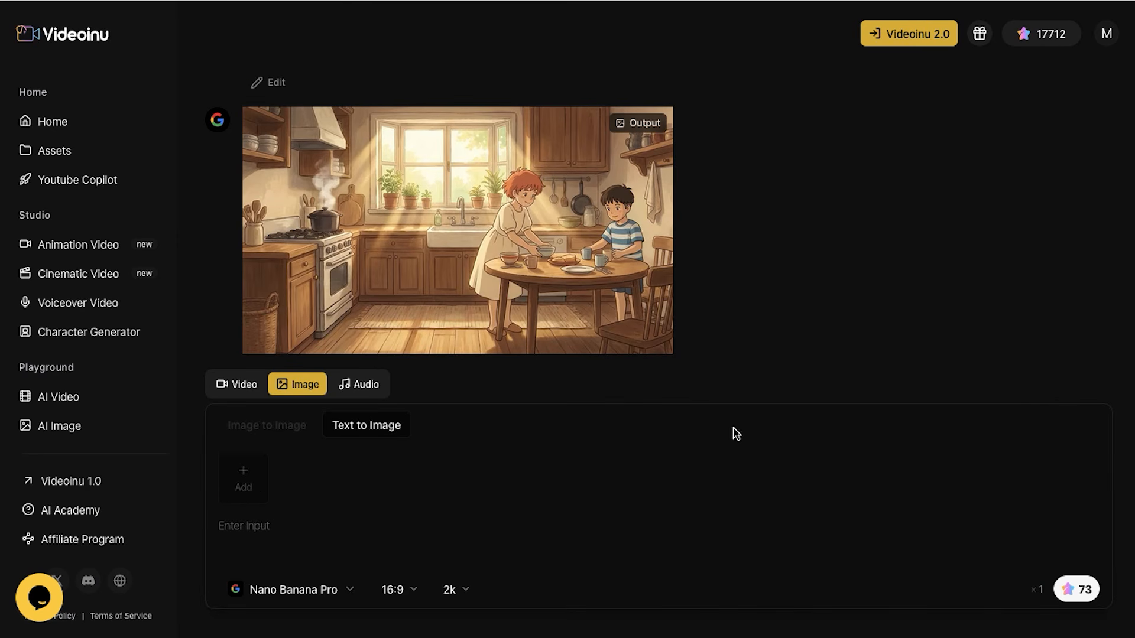
Reuse the kitchen output as reference and generate Yuto's Scene 3 Garden Exploration image prompt at 16:9 and 2k
{"action": "scroll", "coordinate": [458, 253], "scroll_direction": "up", "scroll_amount": 1}
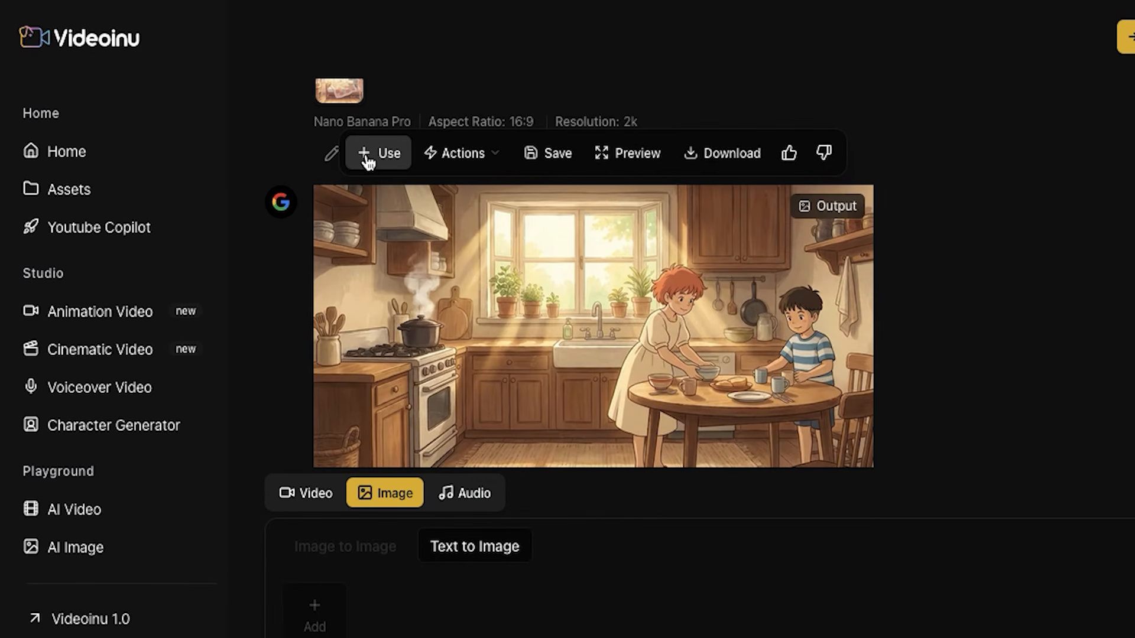
{"action": "scroll", "coordinate": [994, 322], "scroll_direction": "down", "scroll_amount": 1}
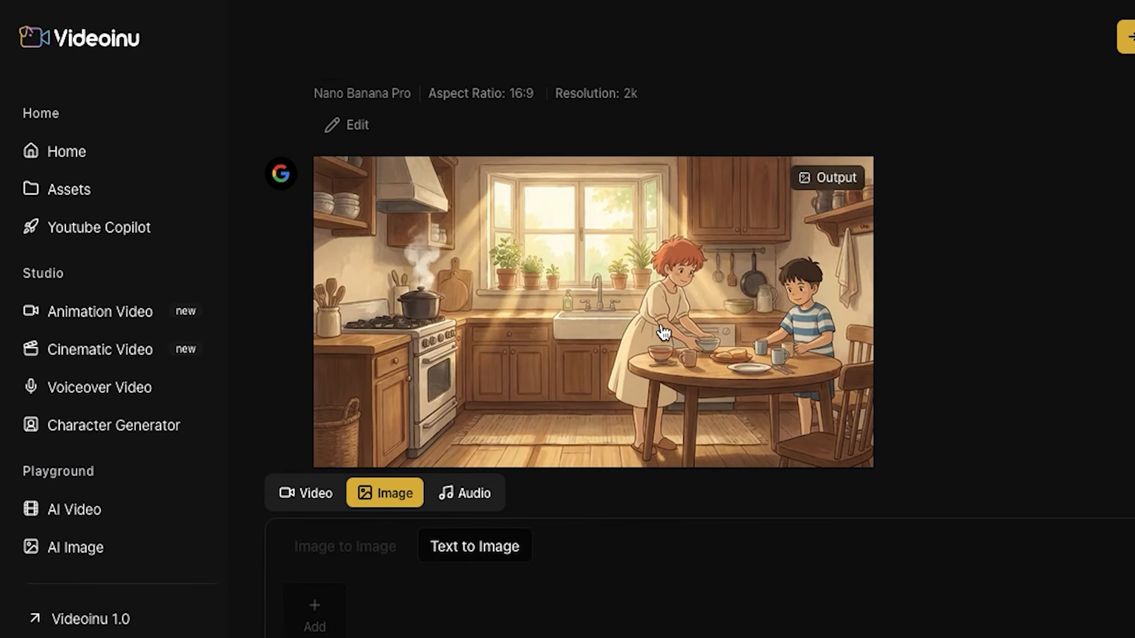
{"action": "left_click", "coordinate": [392, 131]}
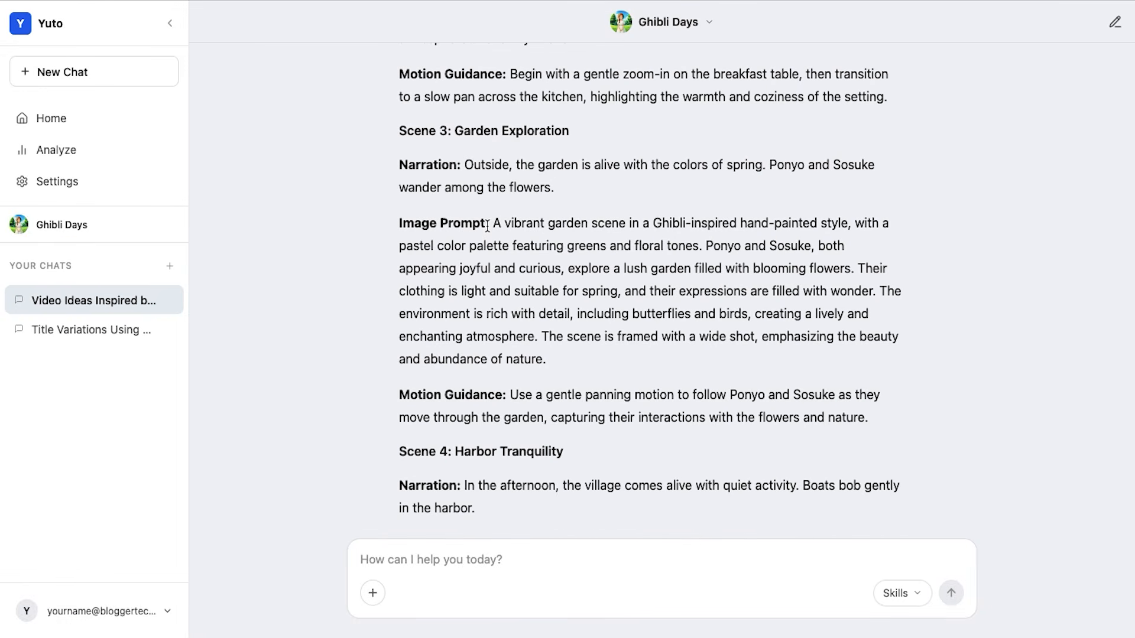
{"action": "left_click_drag", "start_coordinate": [495, 223], "coordinate": [605, 372]}
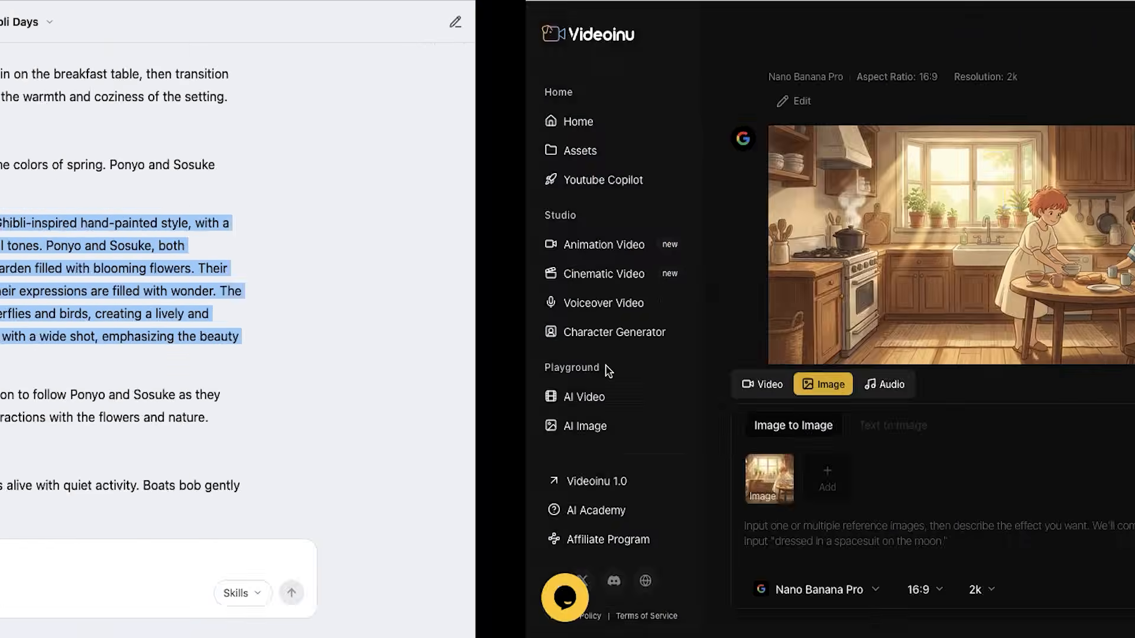
{"action": "type", "text": "A vibrant garden scene in a Ghibli-inspired hand-painted style, with a pastel color palette featuring greens and floral tones. Ponyo and Sosuke, both appearing joyful and curious, explore a lush garden filled with blooming flowers. Their clothing is light and suitable for spring, and their expressions are filled with wonder. The environment is rich with detail, including butterflies and birds, creating a lively and enchanting atmosphere. The scene is framed with a wide shot, emphasizing the beauty and abundance of nature."}
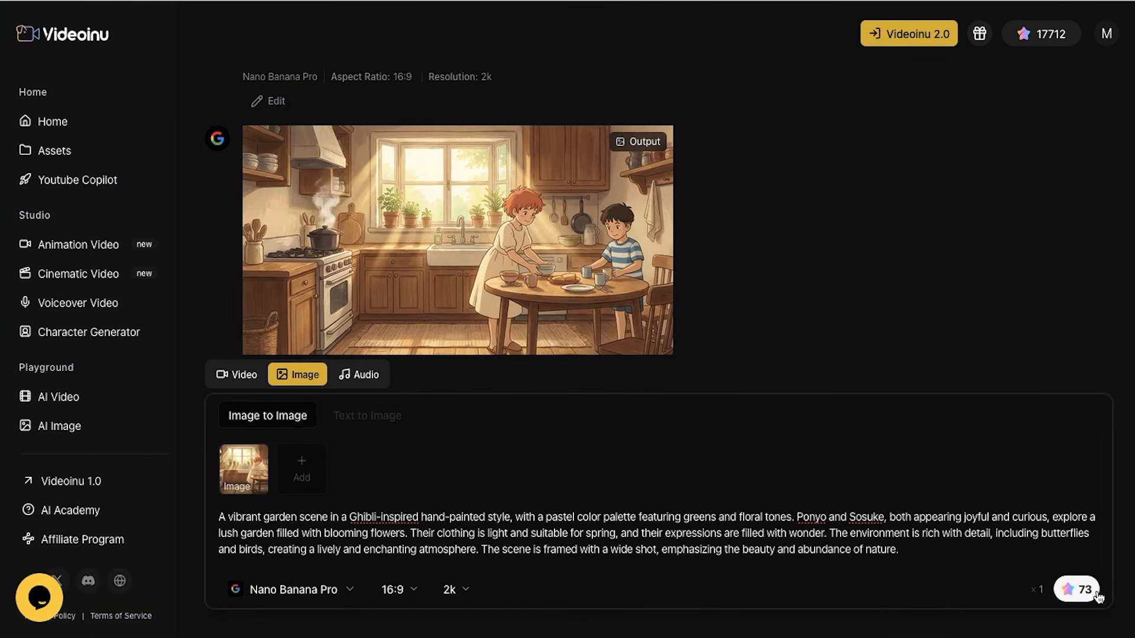
{"action": "left_click", "coordinate": [1089, 598]}
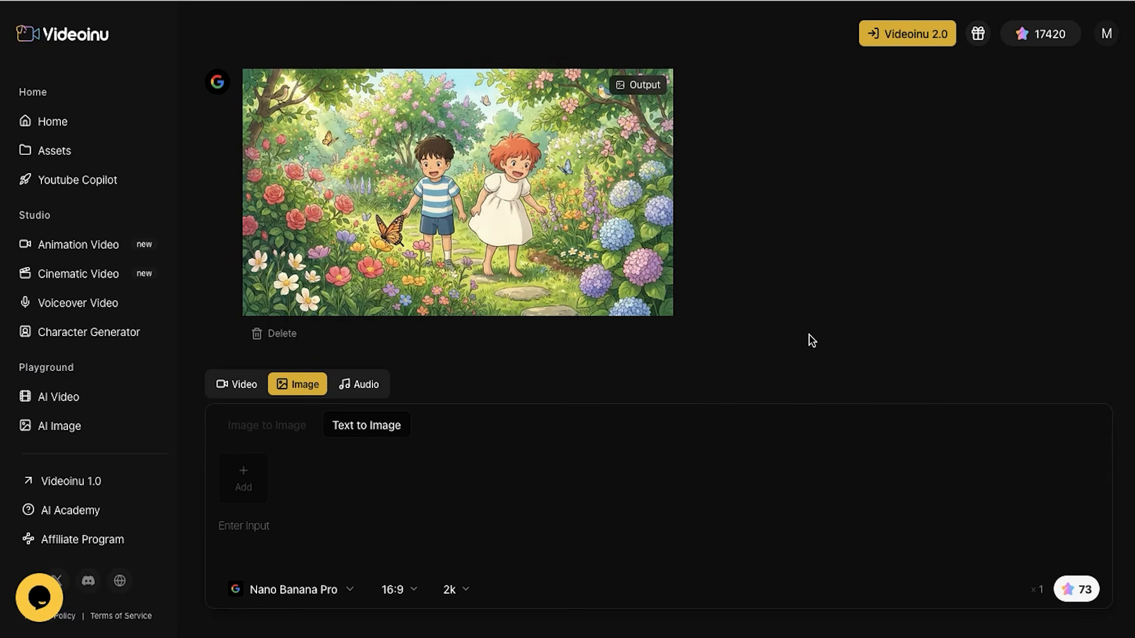
Reuse the garden output as reference, generate Yuto's Scene 4 Harbor Tranquility image prompt, and download the harbor image
{"action": "mouse_move", "coordinate": [440, 264]}
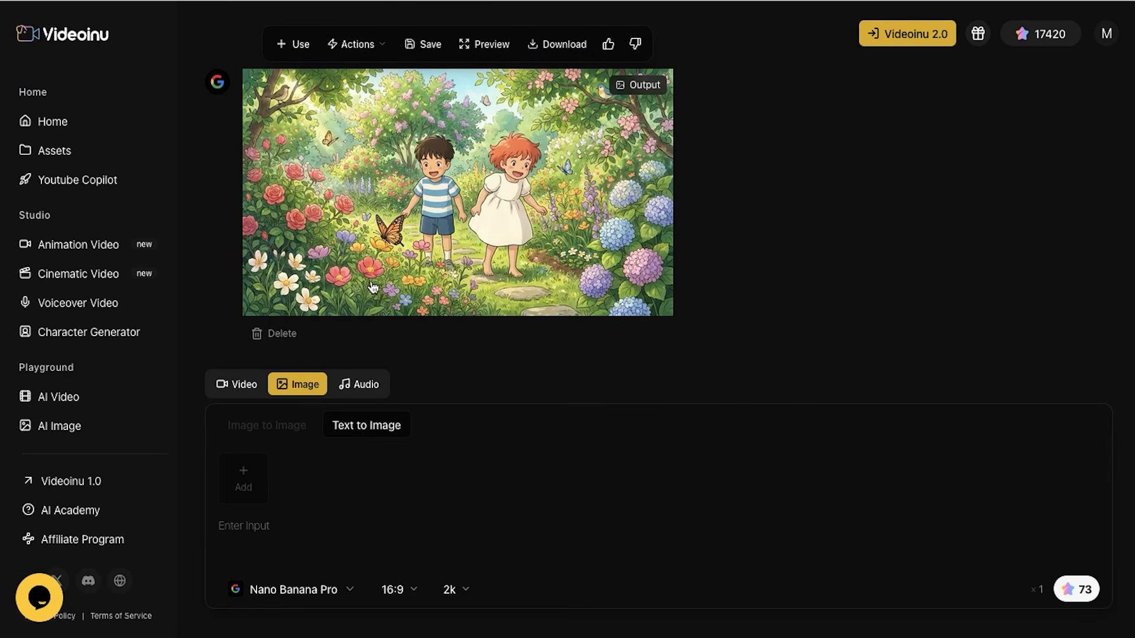
{"action": "scroll", "coordinate": [433, 256], "scroll_direction": "up", "scroll_amount": 1}
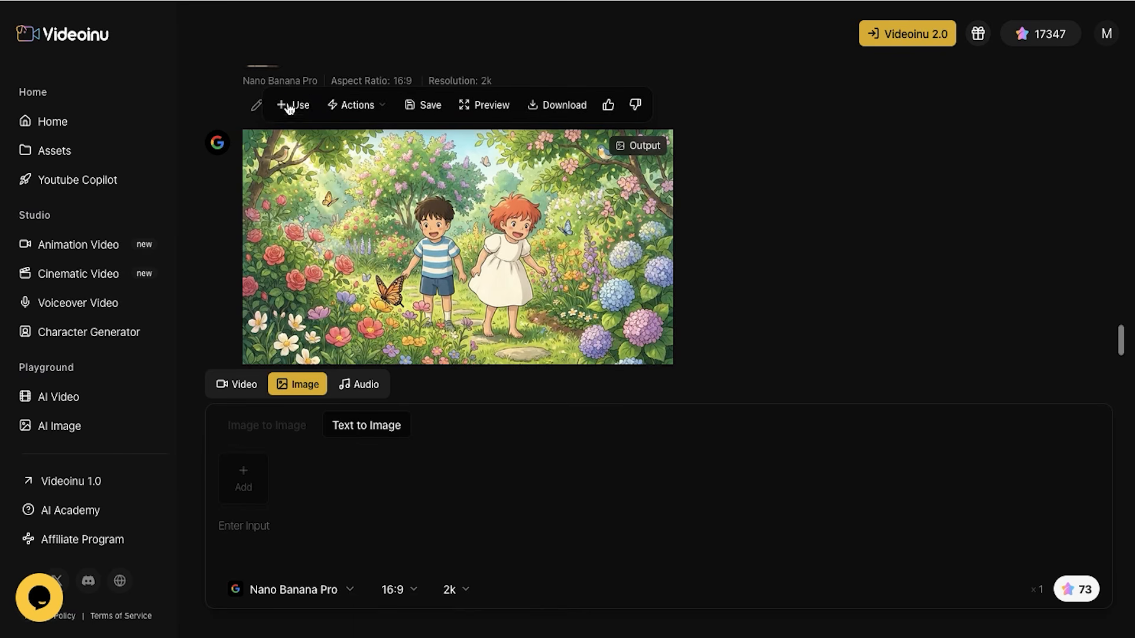
{"action": "left_click", "coordinate": [290, 107]}
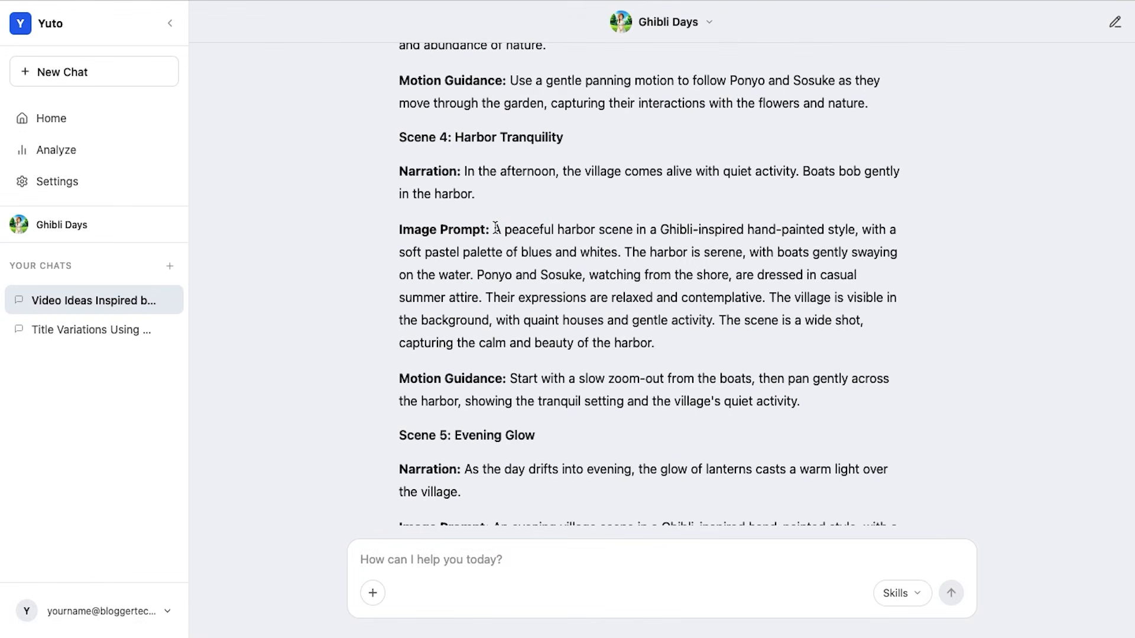
{"action": "left_click_drag", "start_coordinate": [493, 229], "coordinate": [771, 345]}
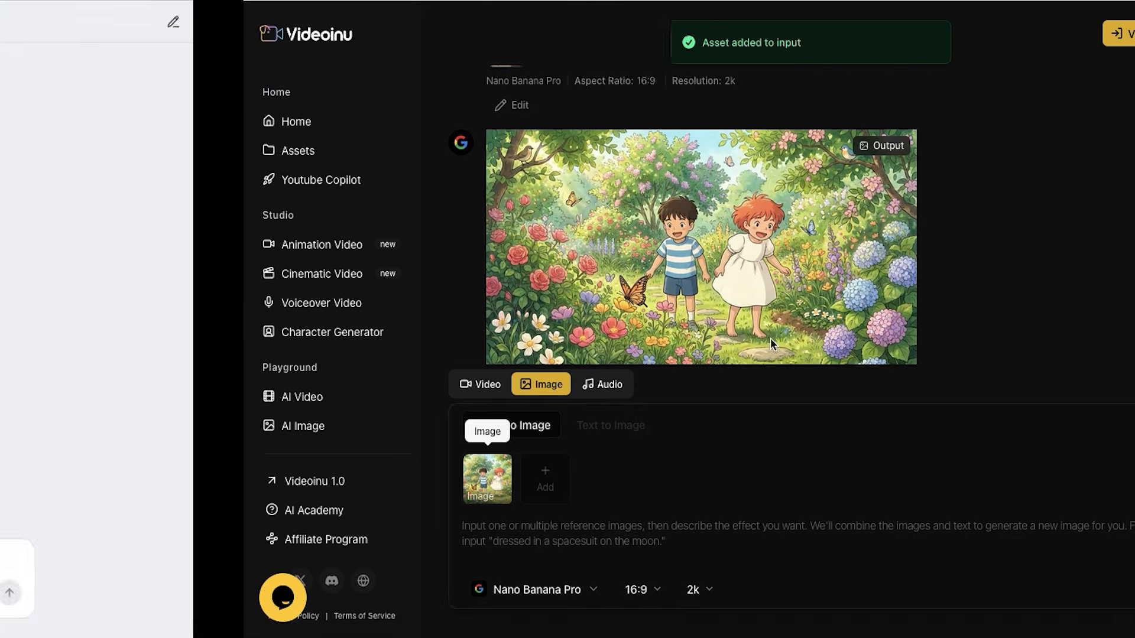
{"action": "type", "text": "A peaceful harbor scene in a Ghibli-inspired hand-painted style, with a soft pastel palette of blues and whites. The harbor is serene, with boats gently swaying on the water. Ponyo and Sosuke, watching from the shore, are dressed in casual summer attire. Their expressions are relaxed and contemplative. The village is visible in the background, with quaint houses and gentle activity. The scene is a wide shot, capturing the calm and beauty of the harbor."}
{"action": "left_click", "coordinate": [999, 587]}
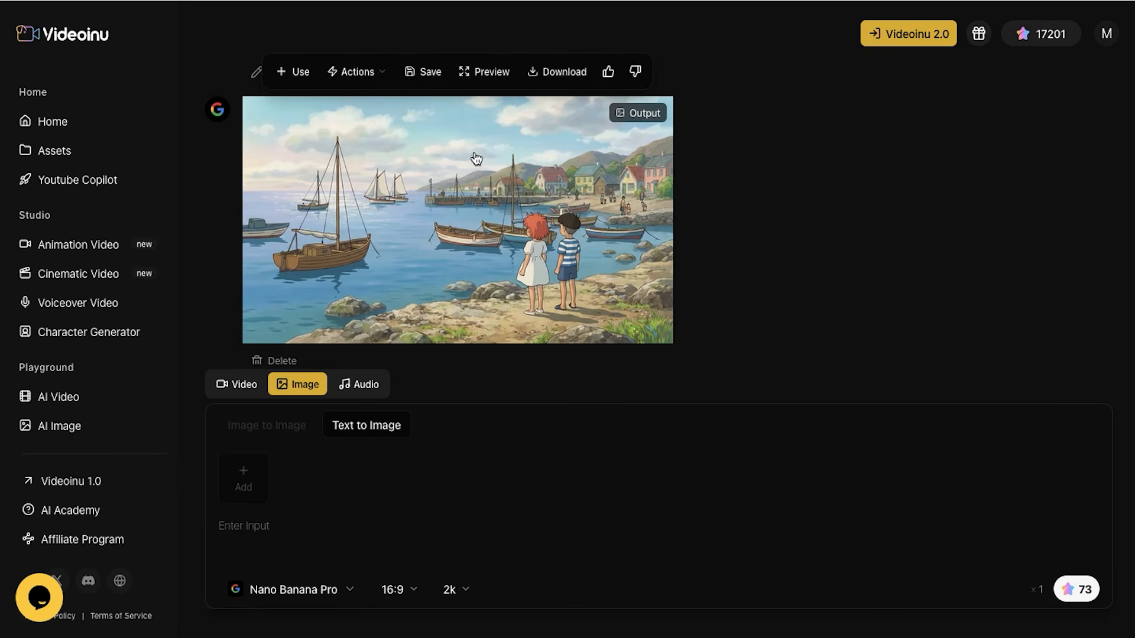
{"action": "left_click", "coordinate": [563, 83]}
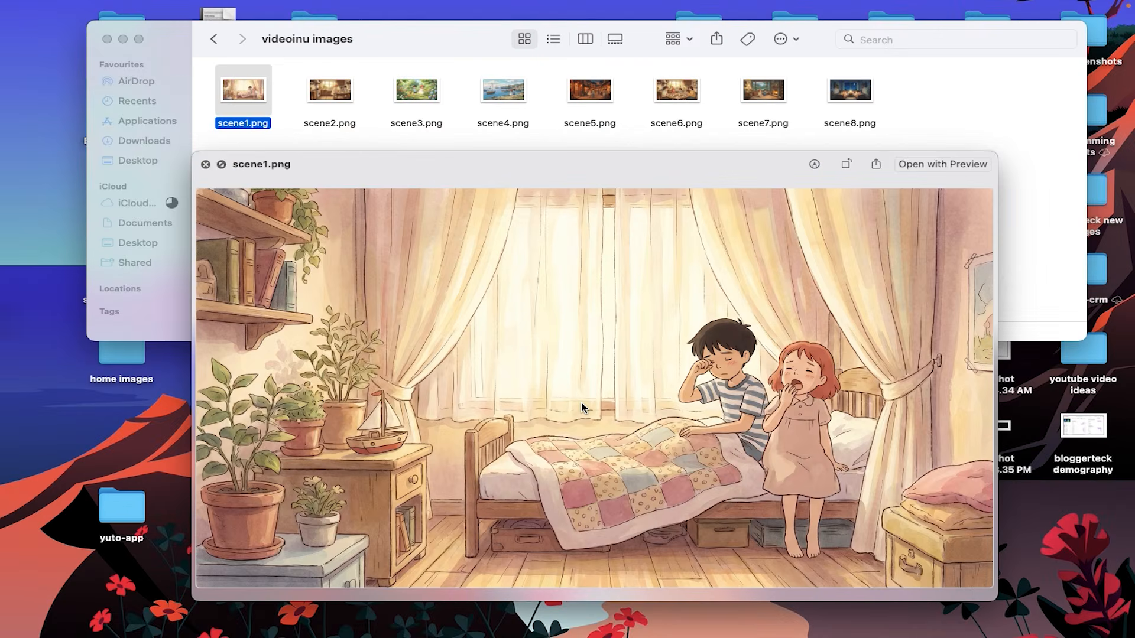
Preview the downloaded scene images from scene1.png to scene8.png in the videoinu images folder
{"action": "key", "text": "Right"}
{"action": "key", "text": "Right"}
{"action": "key", "text": "Right"}
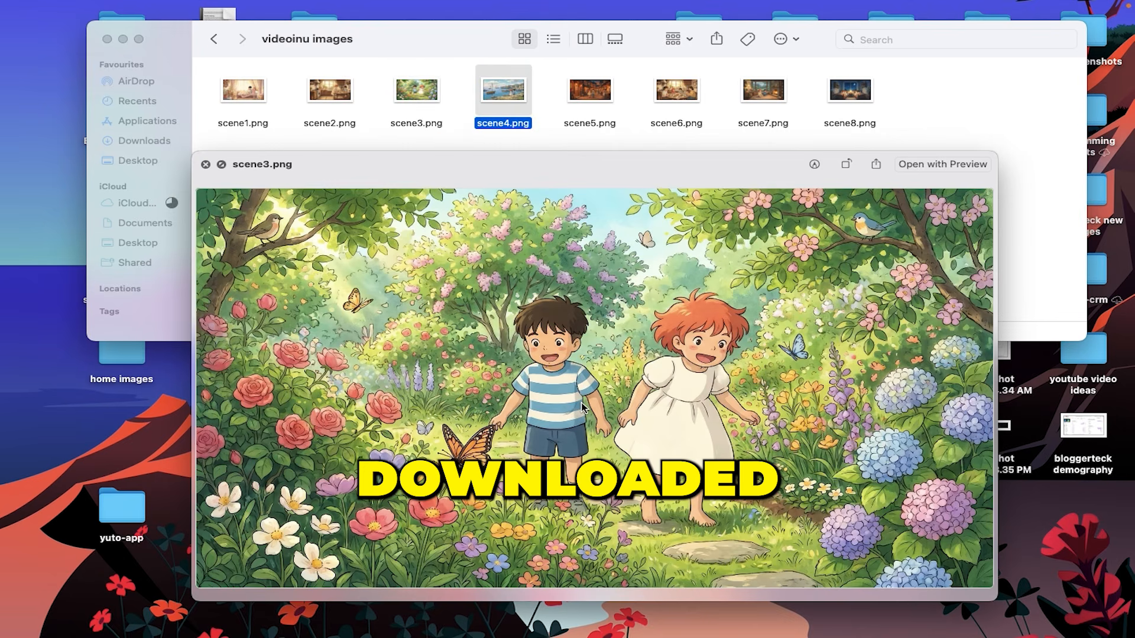
{"action": "key", "text": "Right"}
{"action": "key", "text": "Right"}
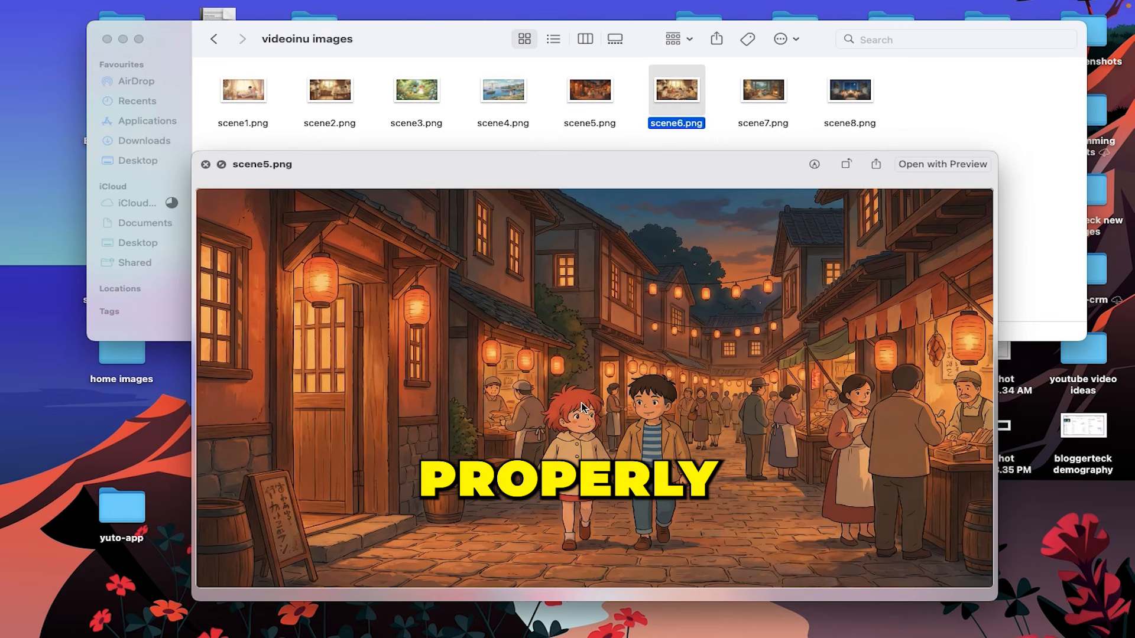
{"action": "key", "text": "Right"}
{"action": "key", "text": "Right"}
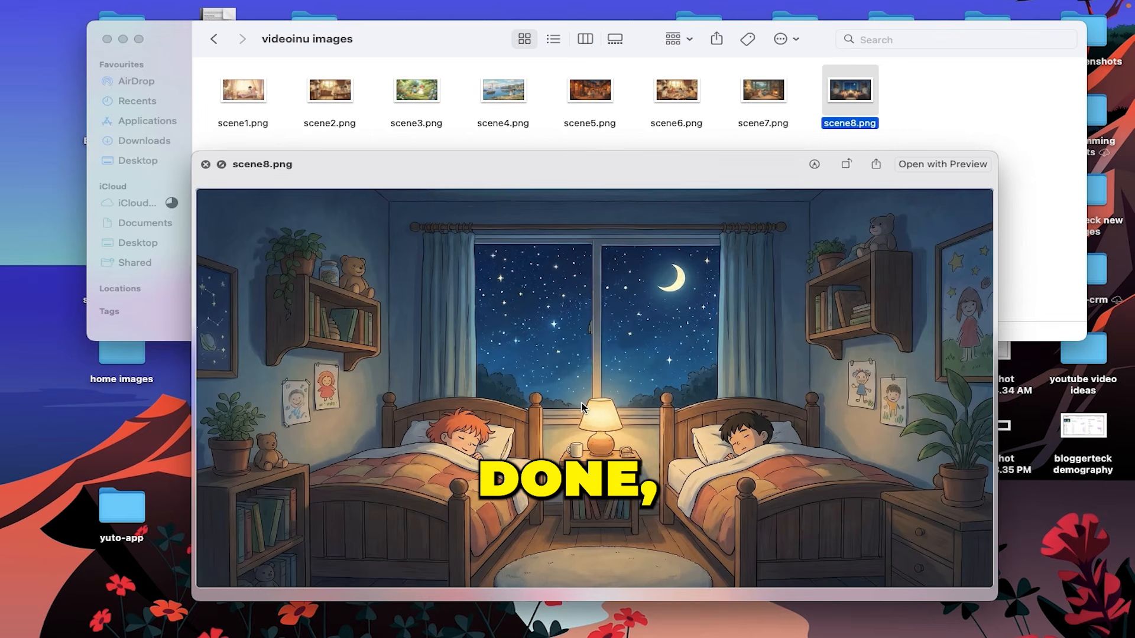
{"action": "key", "text": "Left"}
{"action": "key", "text": "Left"}
{"action": "key", "text": "Left"}
{"action": "key", "text": "Left"}
{"action": "key", "text": "Left"}
{"action": "key", "text": "Left"}
{"action": "key", "text": "Left"}
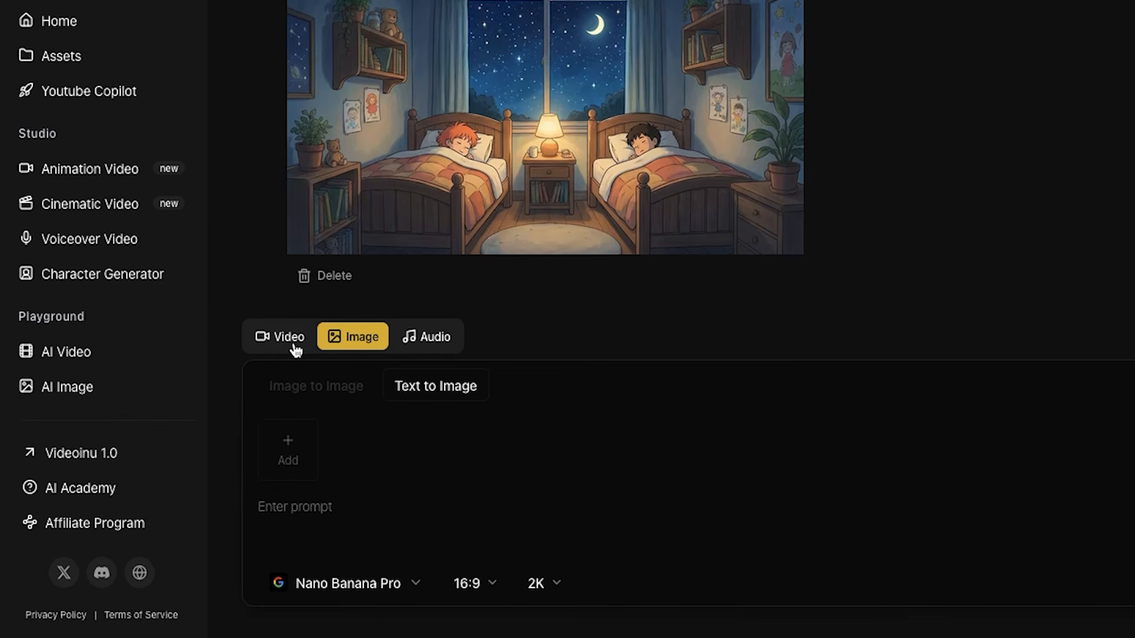
Set up a Reference to Video generation in Videoinu with the bedroom image, entering Yuto's Scene 1 image prompt and motion guidance
{"action": "left_click", "coordinate": [296, 350]}
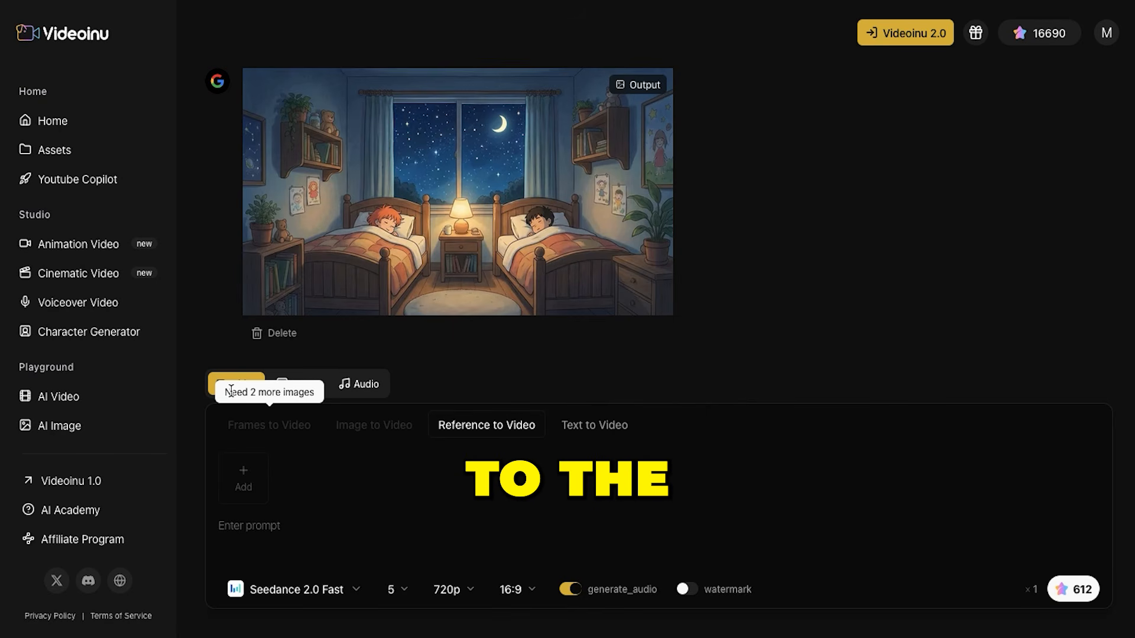
{"action": "scroll", "coordinate": [798, 306], "scroll_direction": "up", "scroll_amount": 5}
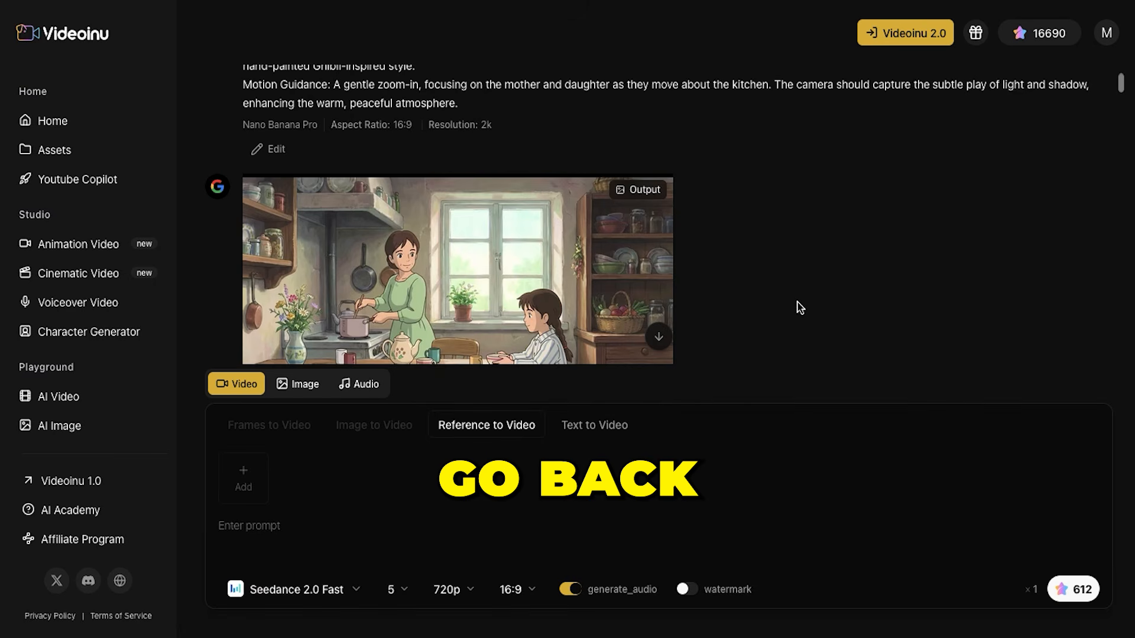
{"action": "scroll", "coordinate": [798, 307], "scroll_direction": "down", "scroll_amount": 5}
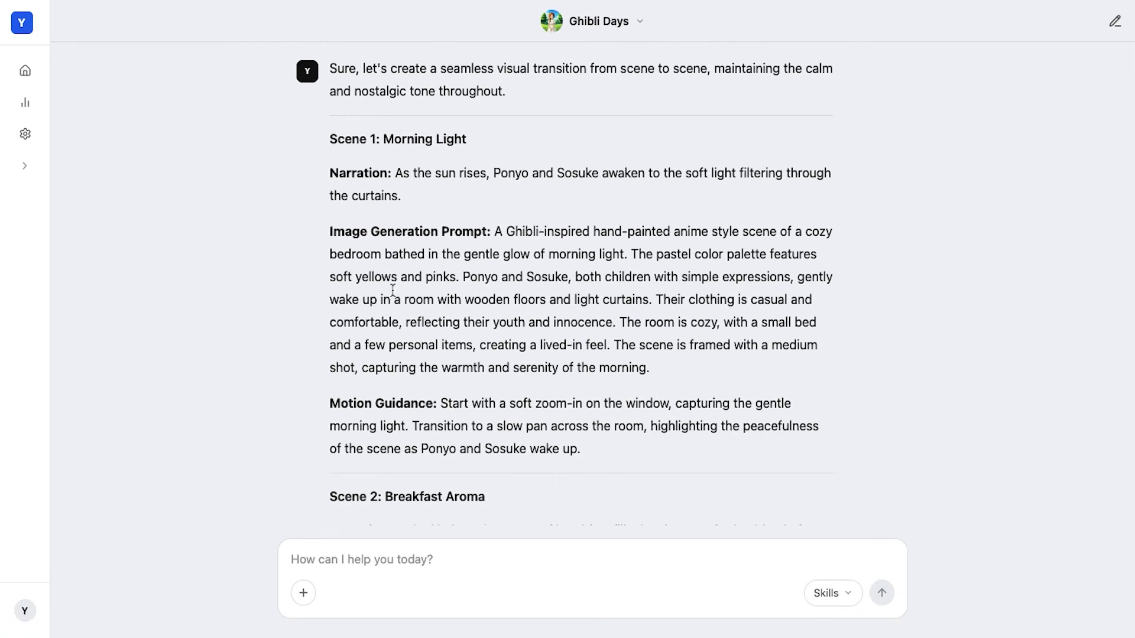
{"action": "left_click_drag", "start_coordinate": [496, 232], "coordinate": [646, 458]}
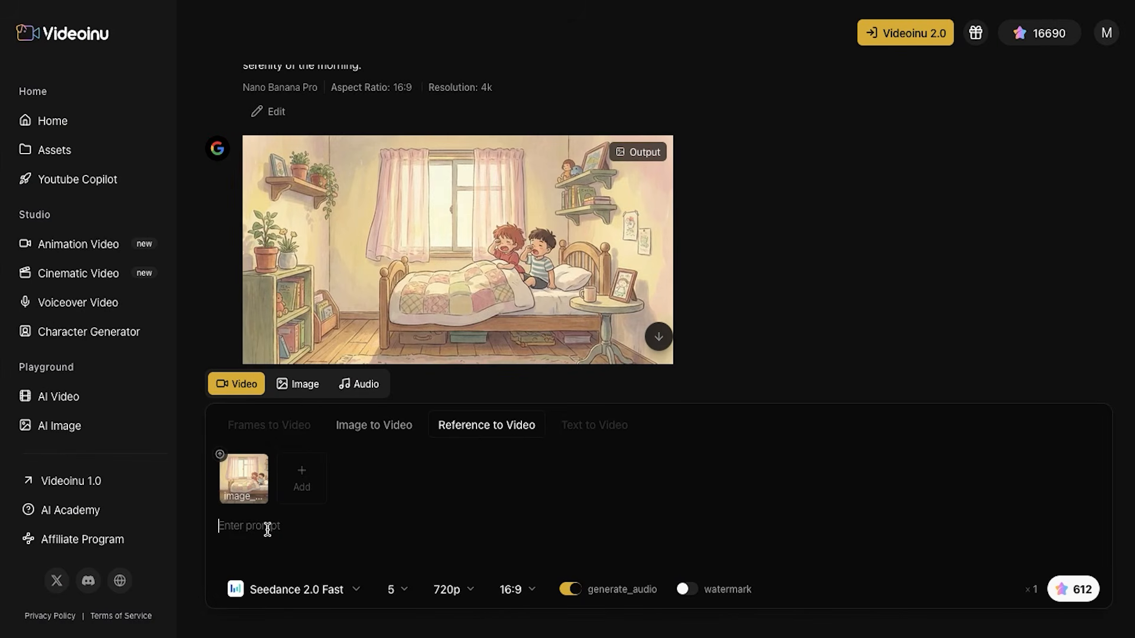
{"action": "type", "text": "A Ghibli-inspired hand-painted anime style scene of a cozy bedroom bathed in the gentle glow of morning light. The pastel color palette features soft yellows and pinks. Ponyo and Sosuke, both children with simple expressions, gently wake up in a room with wooden floors and light curtains. Their clothing is casual and comfortable, reflecting their youth and innocence. The room is cozy, with a small bed and a few personal items, creating a lived-in feel. The scene is framed with a medium shot, capturing the warmth and serenity of the morning. Motion Guidance: Start with a soft zoom-in on the window, capturing the gentle morning light. Transition to a slow pan across the room, highlighting the peacefulness of the scene as Ponyo and Sosuke wake up."}
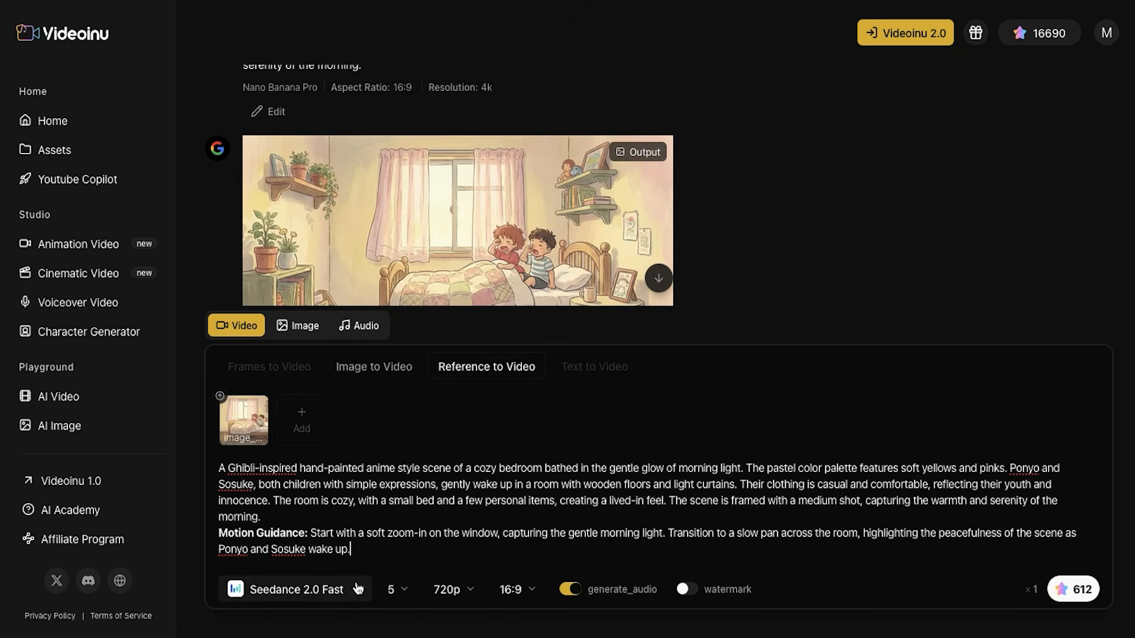
Generate the bedroom video with the Seedance 2.0 Fast model for 5 seconds at 720p and 16:9, and play the result
{"action": "left_click", "coordinate": [340, 599]}
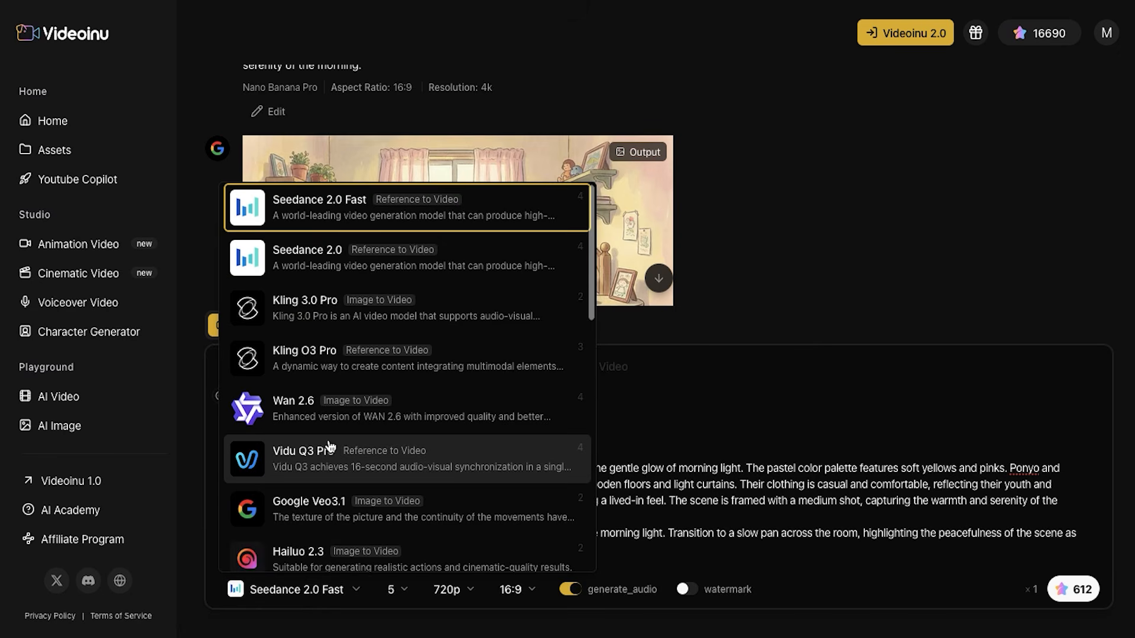
{"action": "scroll", "coordinate": [329, 449], "scroll_direction": "down", "scroll_amount": 2}
{"action": "scroll", "coordinate": [331, 446], "scroll_direction": "up", "scroll_amount": 2}
{"action": "scroll", "coordinate": [331, 447], "scroll_direction": "down", "scroll_amount": 1}
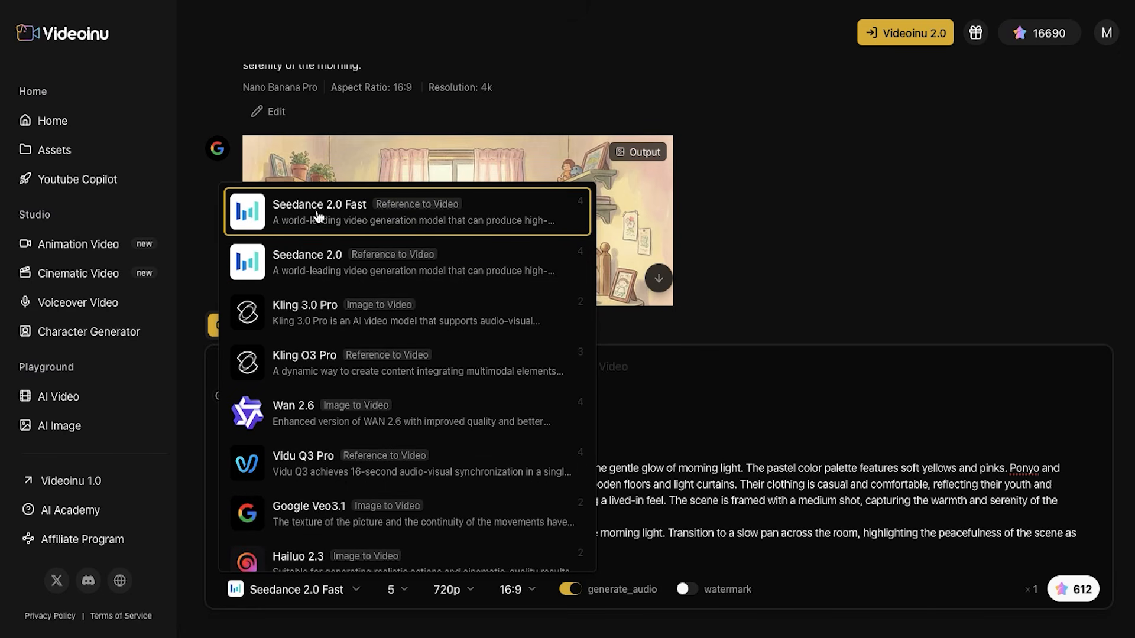
{"action": "left_click", "coordinate": [353, 218]}
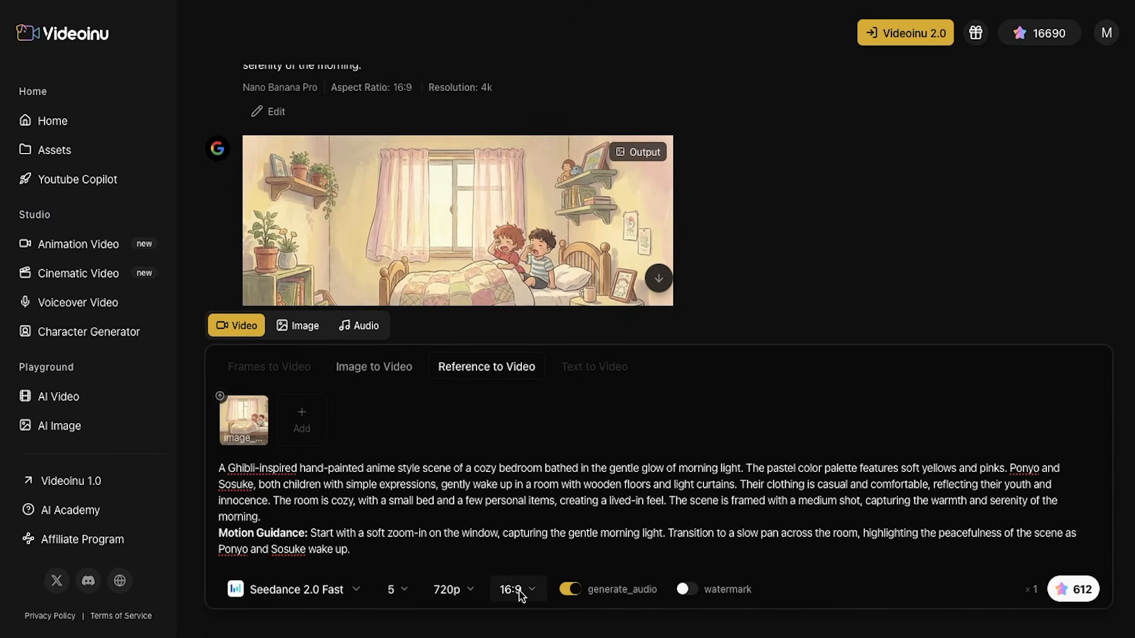
{"action": "left_click", "coordinate": [1064, 591]}
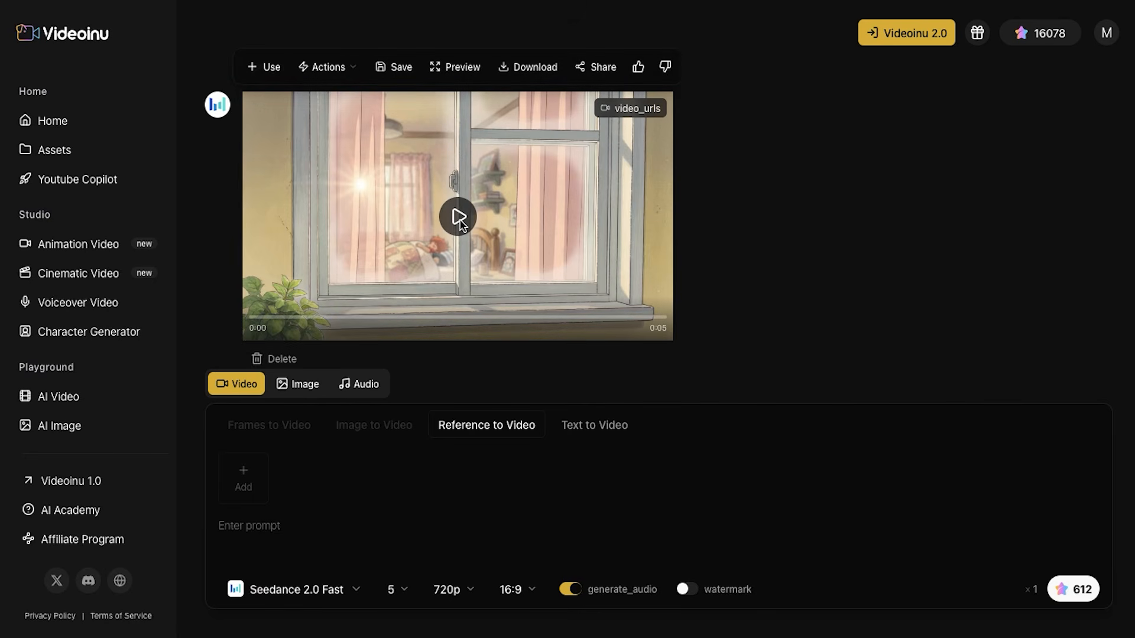
{"action": "left_click", "coordinate": [466, 225]}
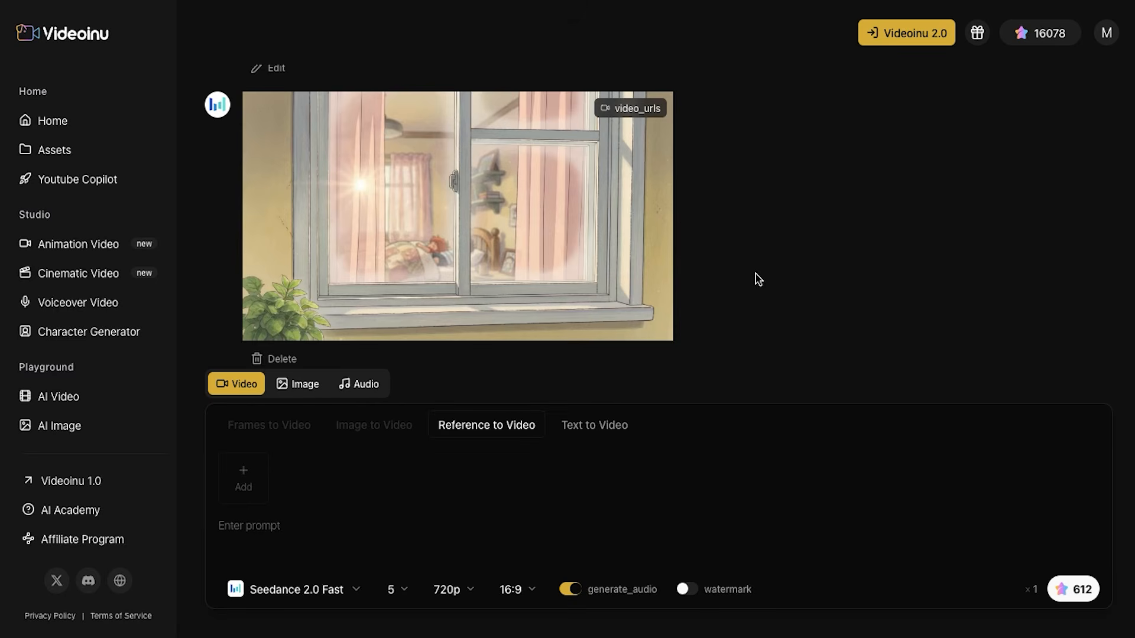
Reopen the bedroom video's prompt, add a sentence requesting that the scene be internal, and regenerate the clip
{"action": "scroll", "coordinate": [274, 263], "scroll_direction": "up", "scroll_amount": 3}
{"action": "left_click", "coordinate": [269, 262]}
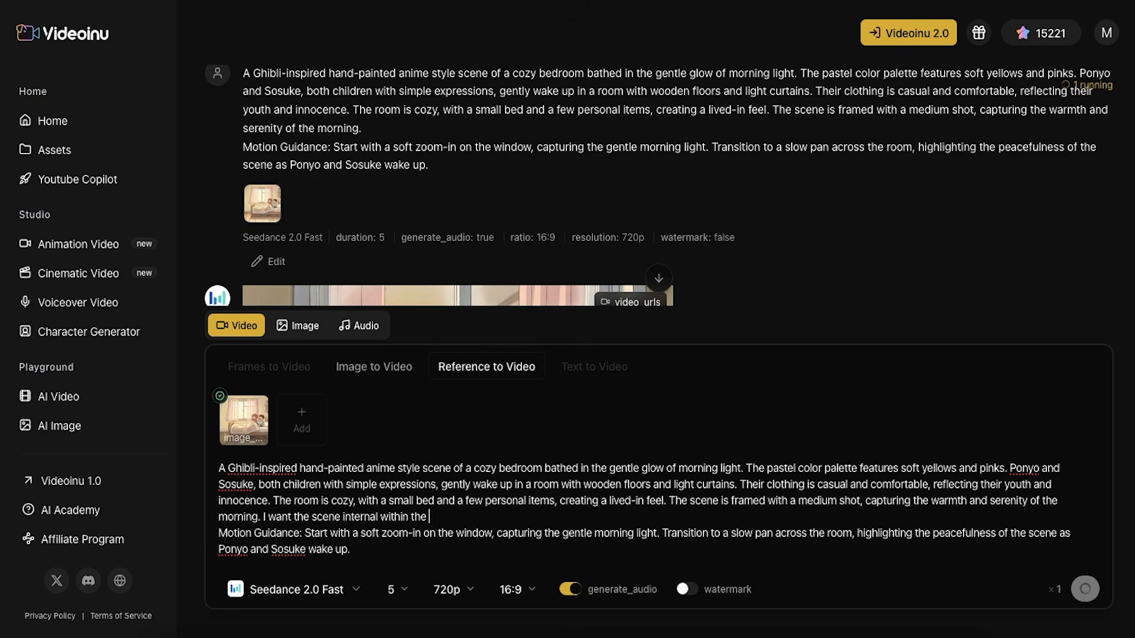
{"action": "key", "text": "Return"}
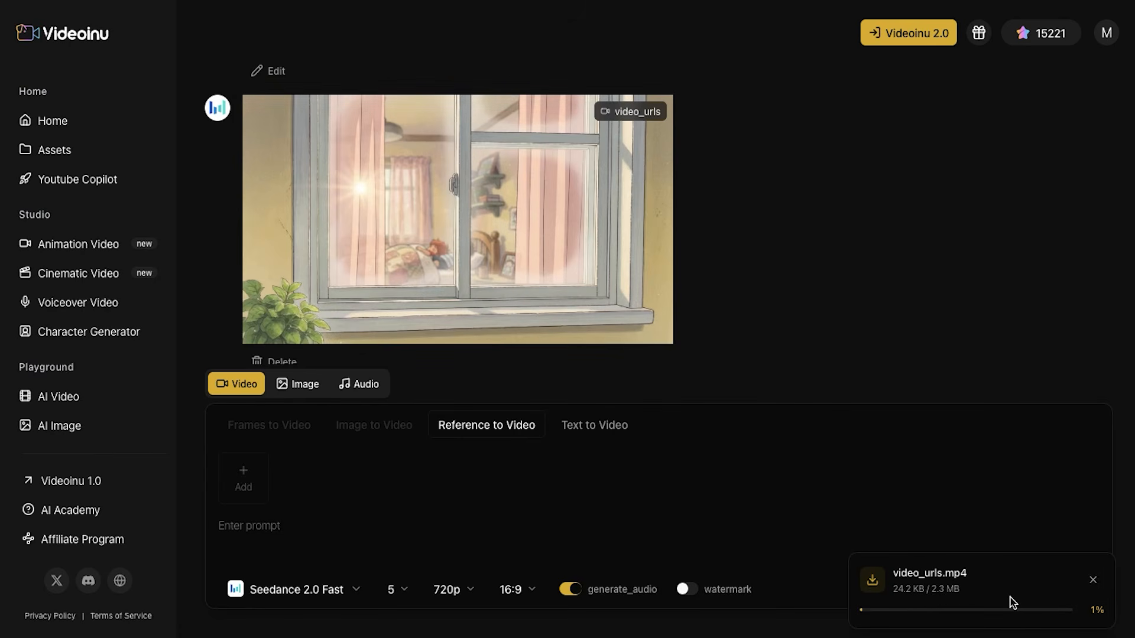
Reuse the kitchen image as the video reference and enter Yuto's Scene 2 Breakfast Aroma image prompt with its motion guidance
{"action": "scroll", "coordinate": [473, 324], "scroll_direction": "up", "scroll_amount": 10}
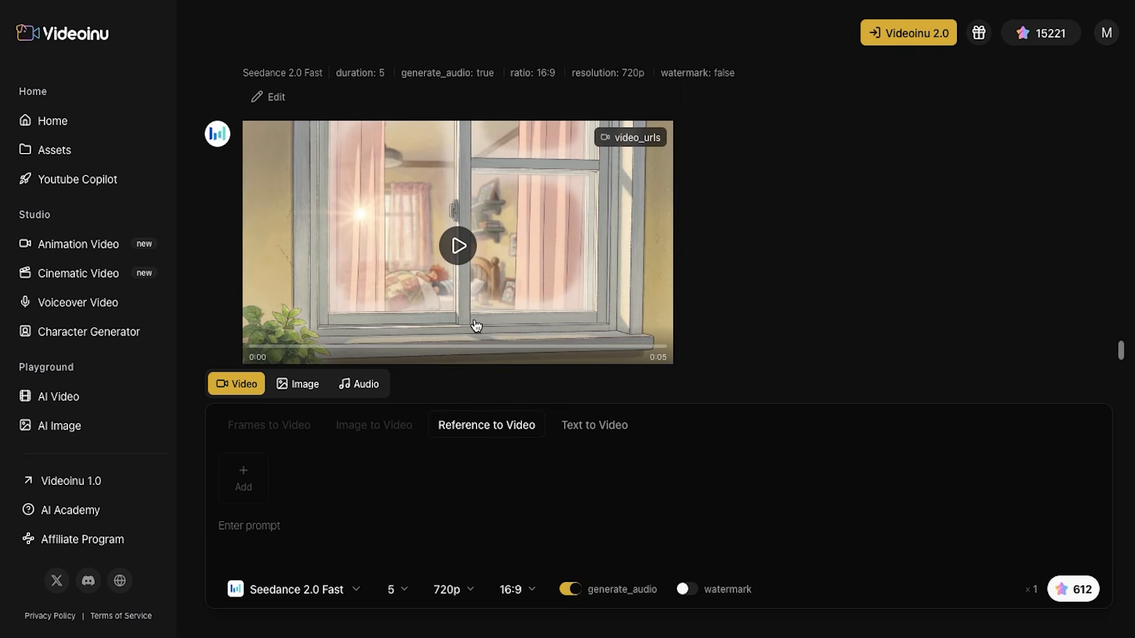
{"action": "scroll", "coordinate": [571, 289], "scroll_direction": "down", "scroll_amount": 10}
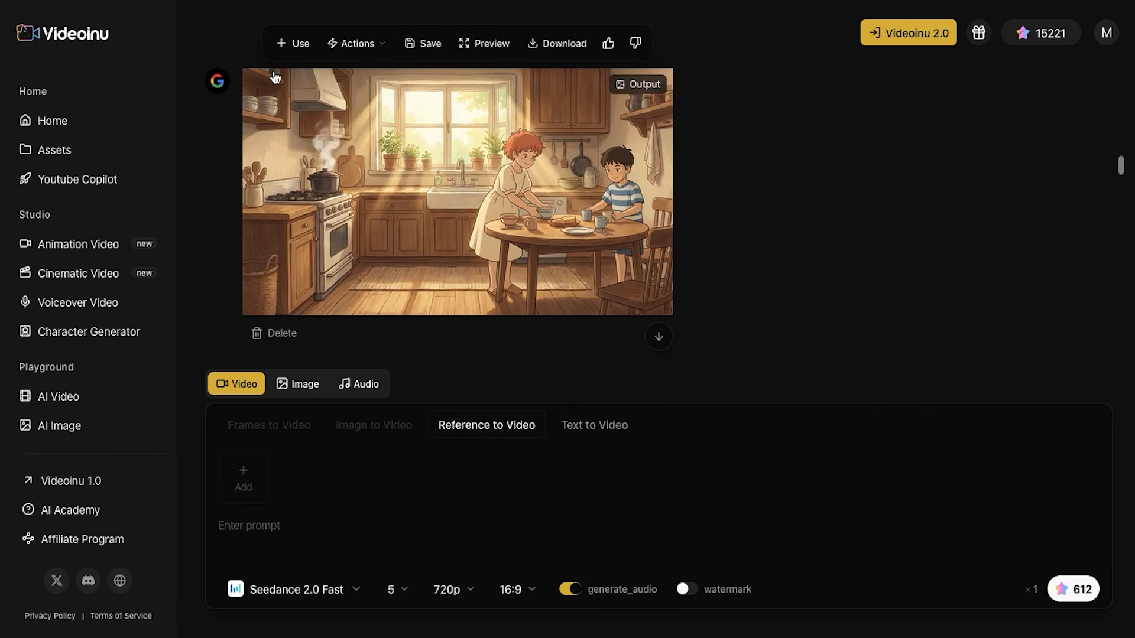
{"action": "left_click", "coordinate": [286, 58]}
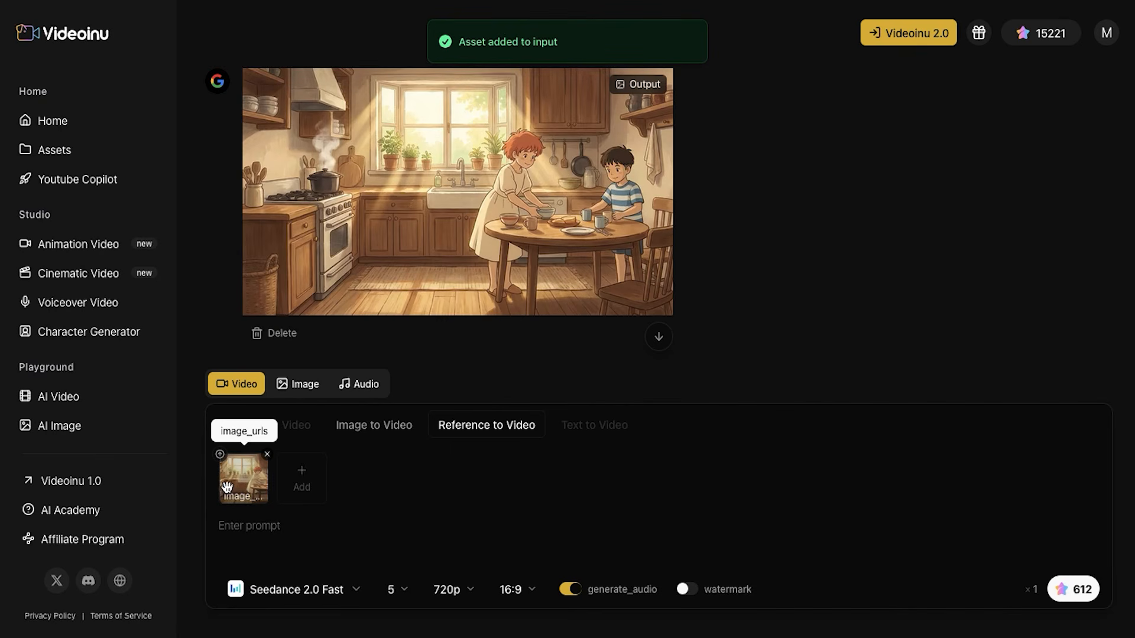
{"action": "key", "text": "ctrl+Left"}
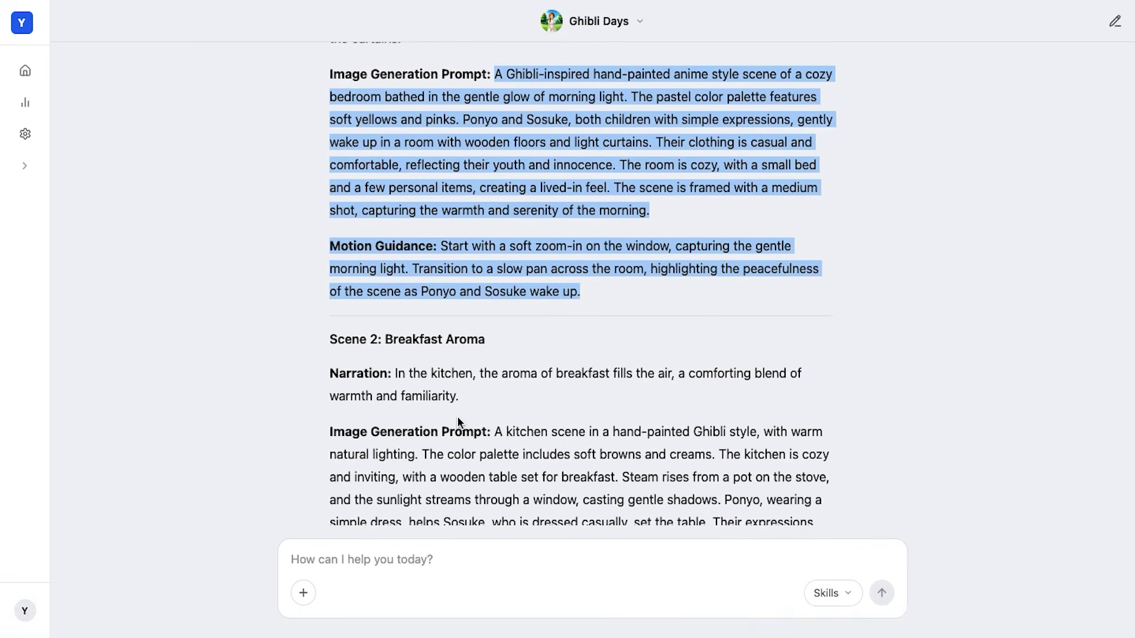
{"action": "scroll", "coordinate": [457, 416], "scroll_direction": "down", "scroll_amount": 3}
{"action": "left_click_drag", "start_coordinate": [496, 228], "coordinate": [776, 445]}
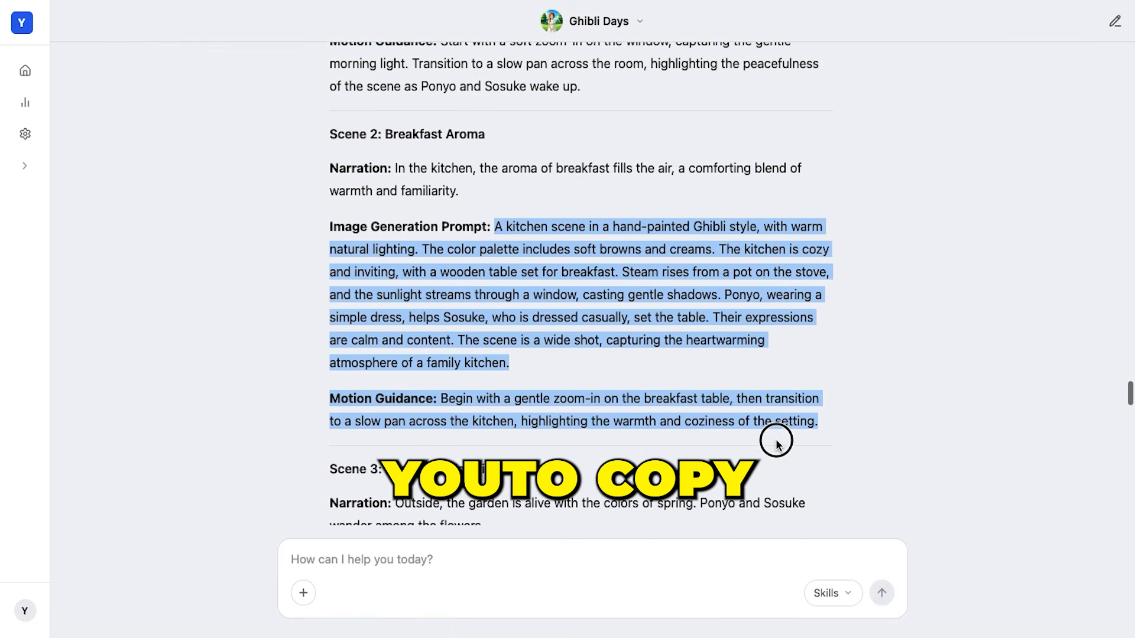
{"action": "key", "text": "ctrl+Right"}
{"action": "left_click", "coordinate": [293, 537]}
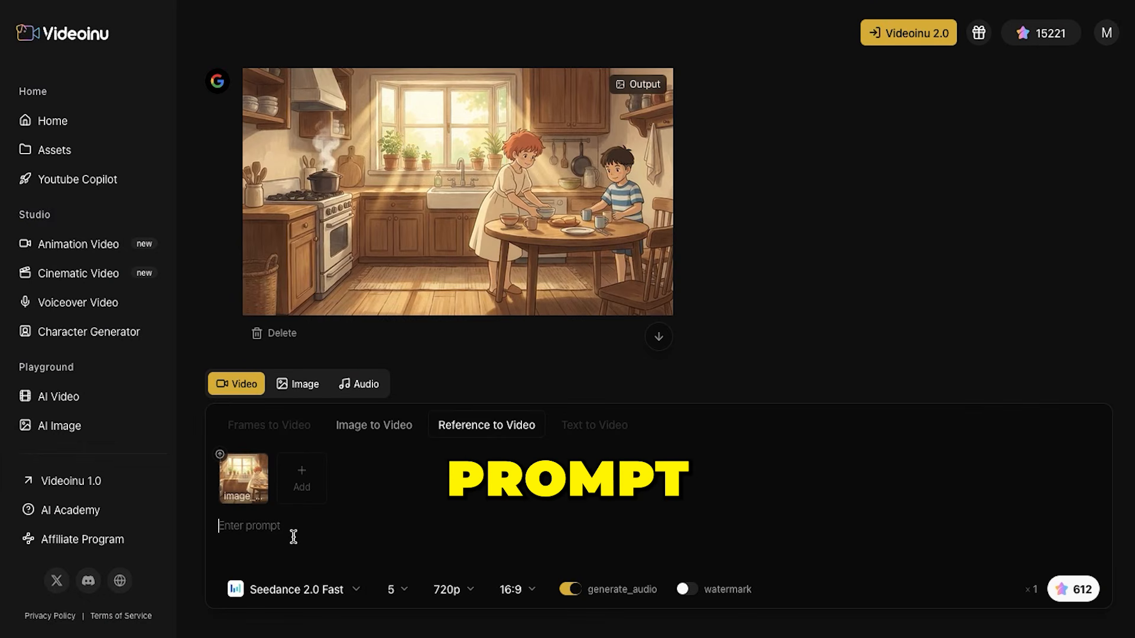
{"action": "type", "text": "A kitchen scene in a hand-painted Ghibli style, with warm natural lighting. The color palette includes soft browns and creams. The kitchen is cozy and inviting, with a wooden table set for breakfast. Steam rises from a pot on the stove, and the sunlight streams through a window, casting gentle shadows. Ponyo, wearing a simple dress, helps Sosuke, who is dressed casually, set the table. Their expressions are calm and content. The scene is a wide shot, capturing the heartwarming atmosphere of a family kitchen. Motion Guidance: Begin with a gentle zoom in on the breakfast table, then transition to a slow pan across the kitchen, highlighting the warmth and coziness of the setting."}
Set the kitchen video's duration to 7 seconds and start its generation
{"action": "left_click", "coordinate": [404, 591]}
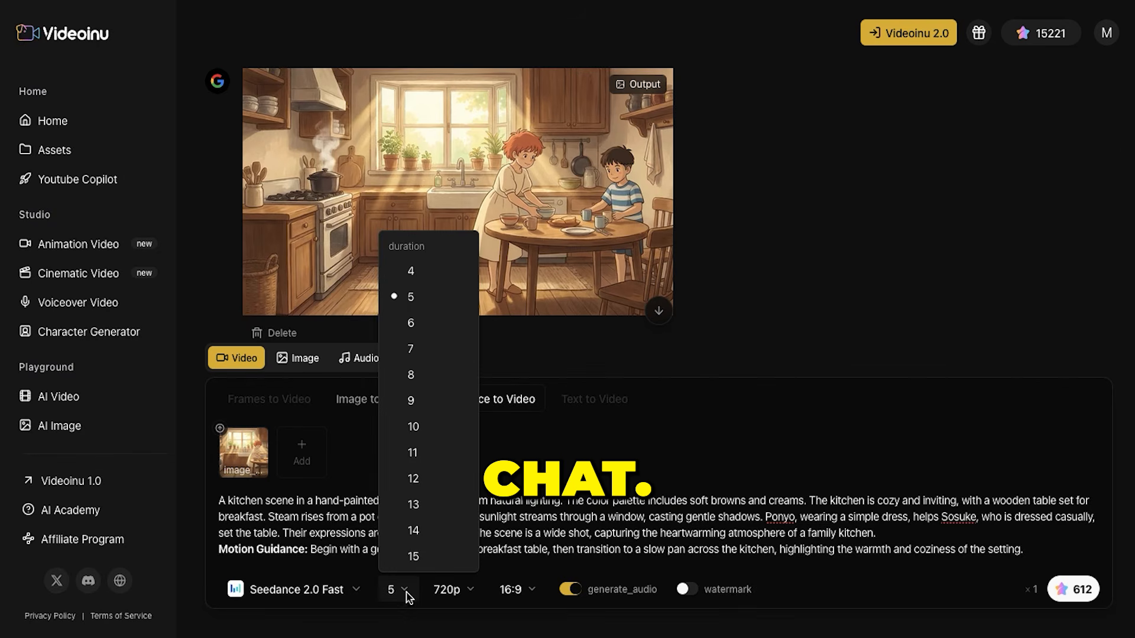
{"action": "left_click", "coordinate": [414, 354]}
{"action": "left_click", "coordinate": [404, 589]}
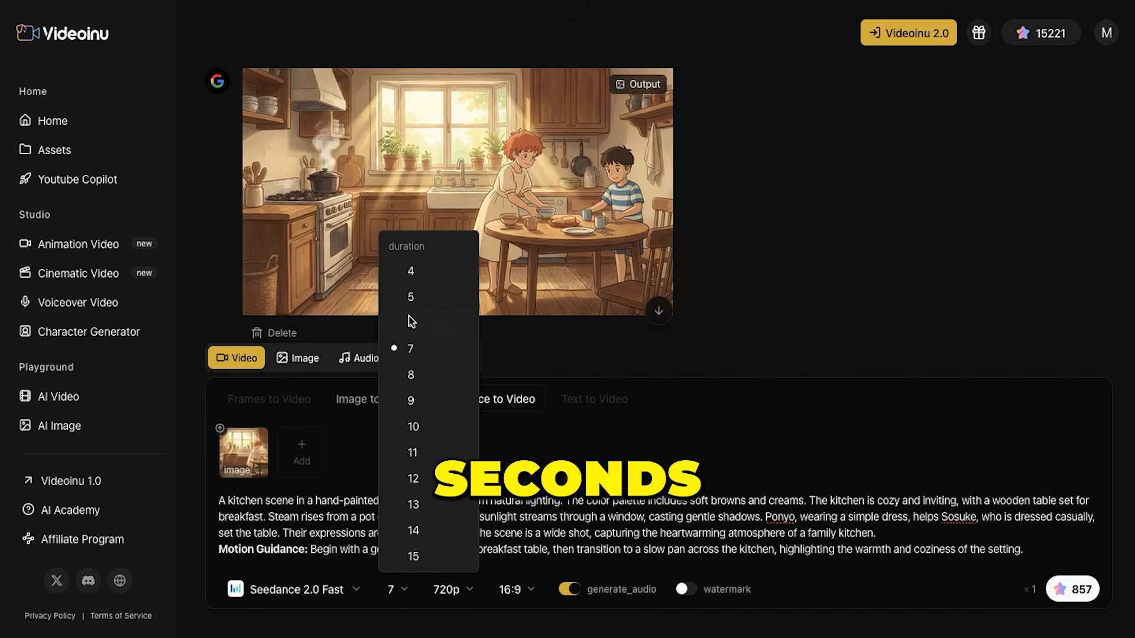
{"action": "left_click", "coordinate": [571, 457]}
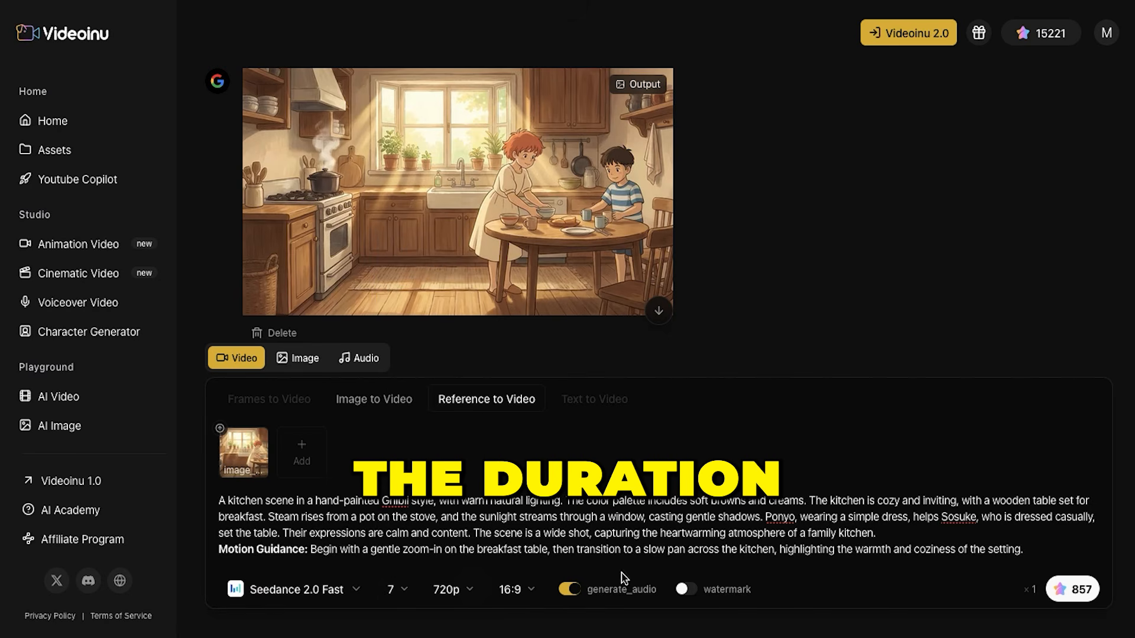
{"action": "left_click", "coordinate": [1072, 589]}
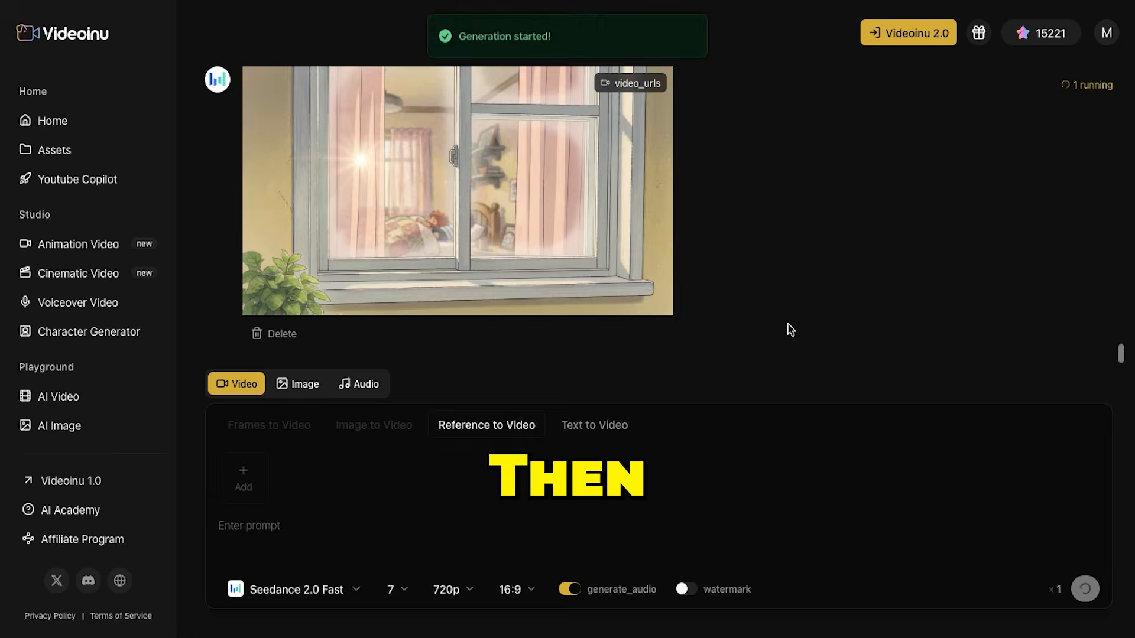
{"action": "mouse_move", "coordinate": [305, 347]}
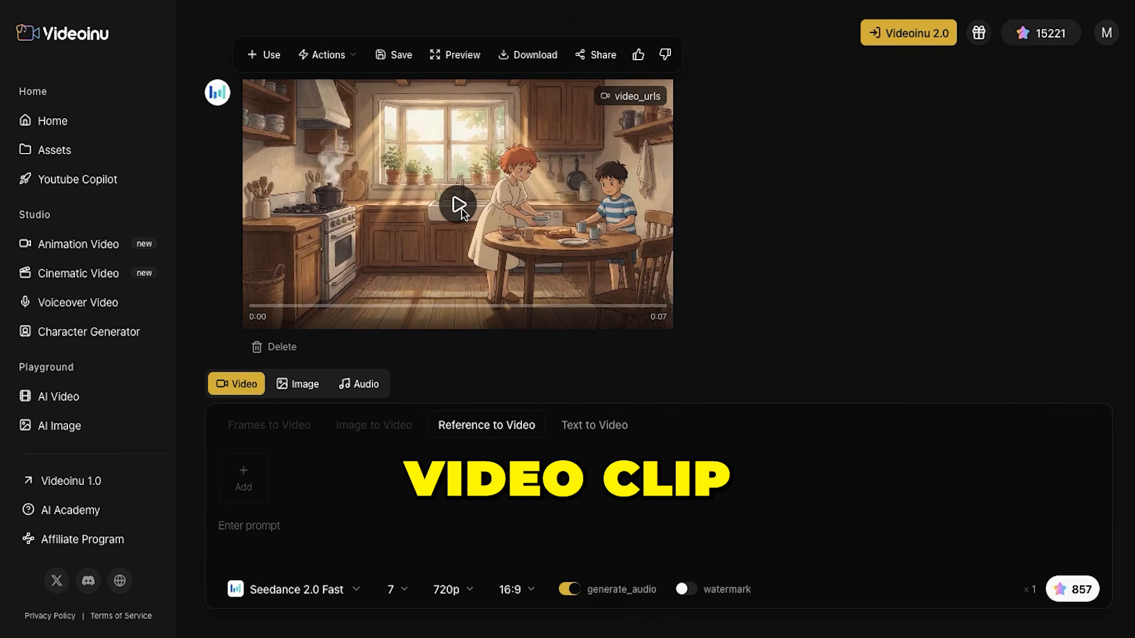
Play the generated kitchen clip and download it
{"action": "left_click", "coordinate": [459, 205]}
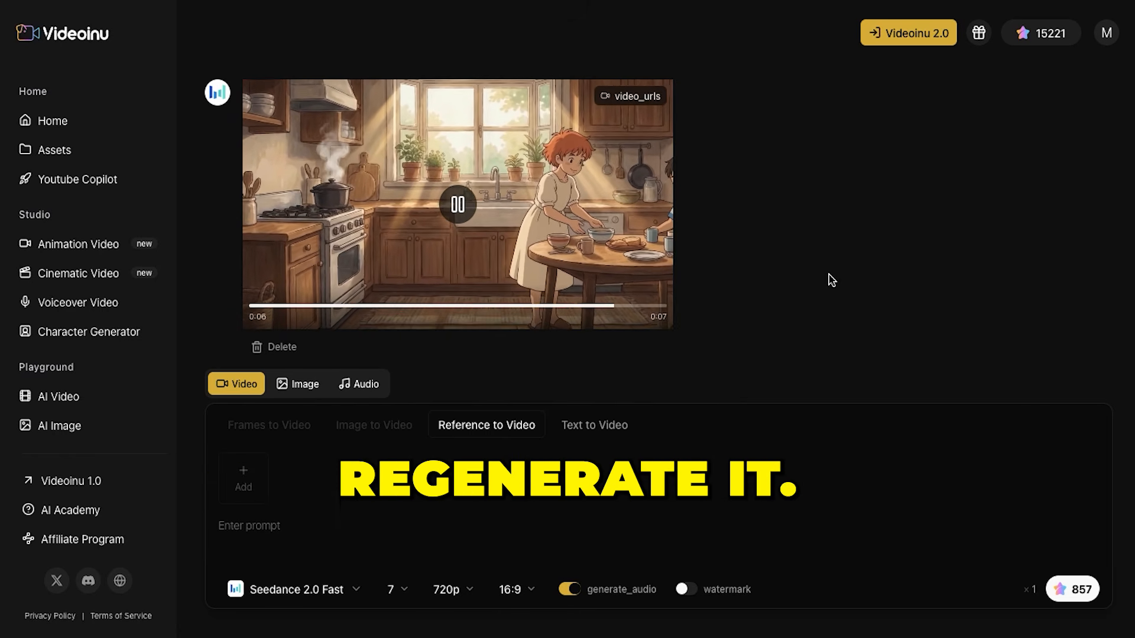
{"action": "mouse_move", "coordinate": [497, 193]}
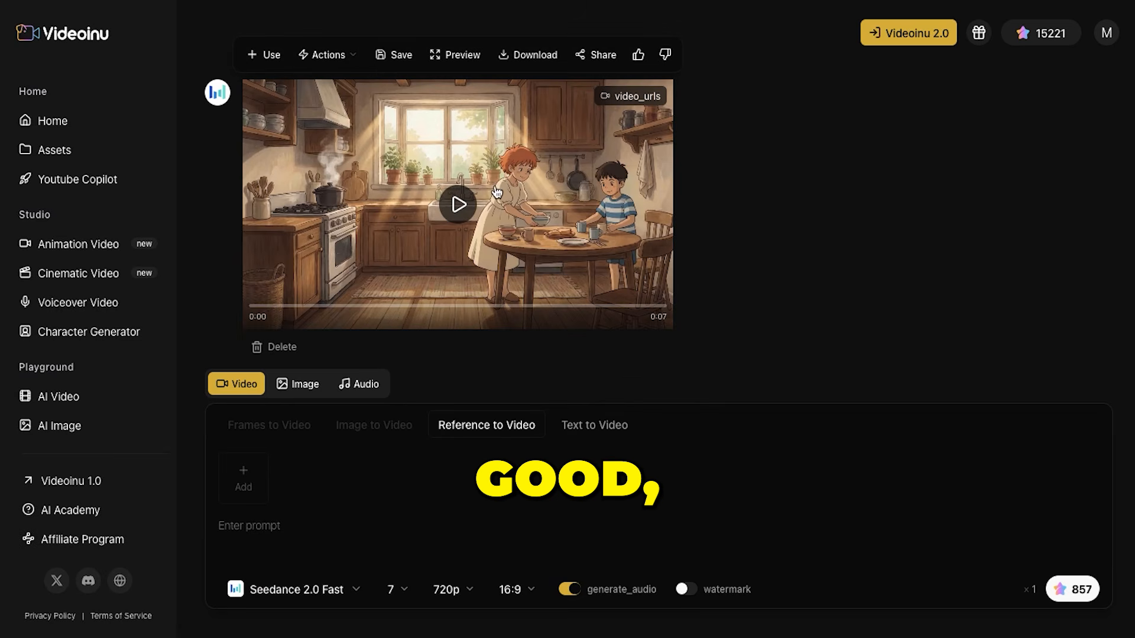
{"action": "left_click", "coordinate": [459, 204]}
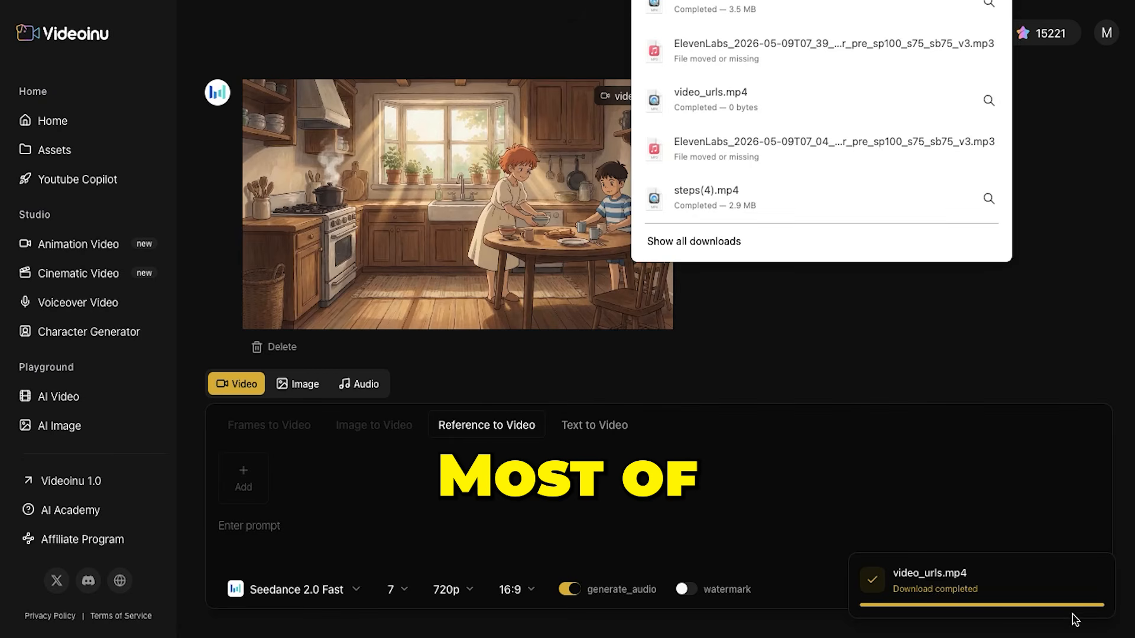
{"action": "left_click", "coordinate": [824, 372]}
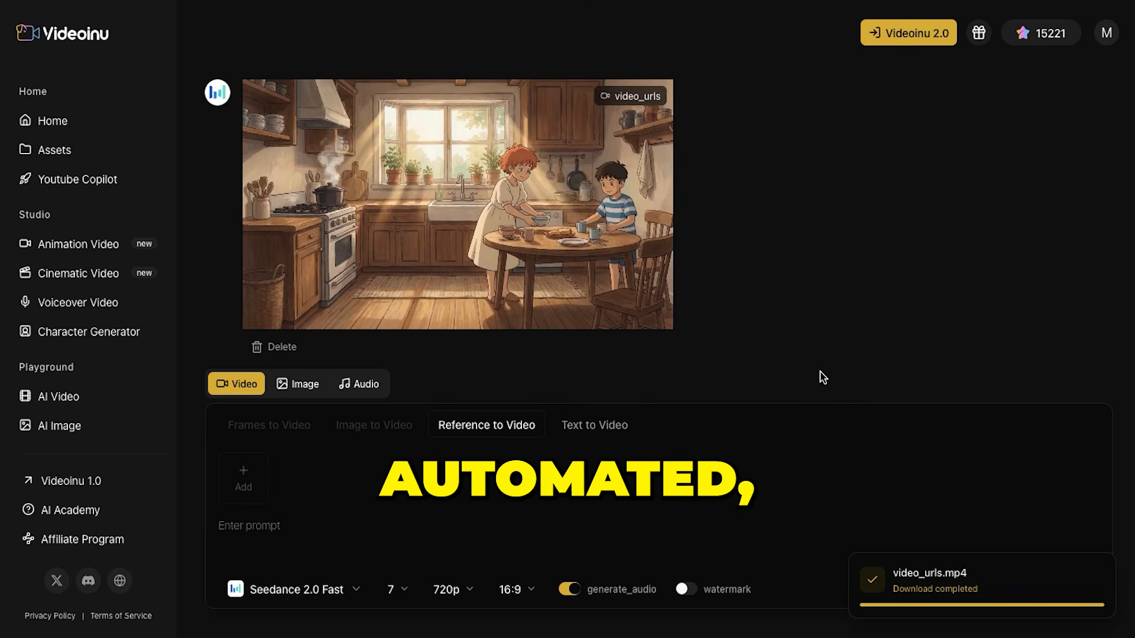
Reuse the garden image as the video reference and enter Yuto's Scene 3 Garden Exploration image prompt with its motion guidance
{"action": "scroll", "coordinate": [730, 259], "scroll_direction": "up", "scroll_amount": 15}
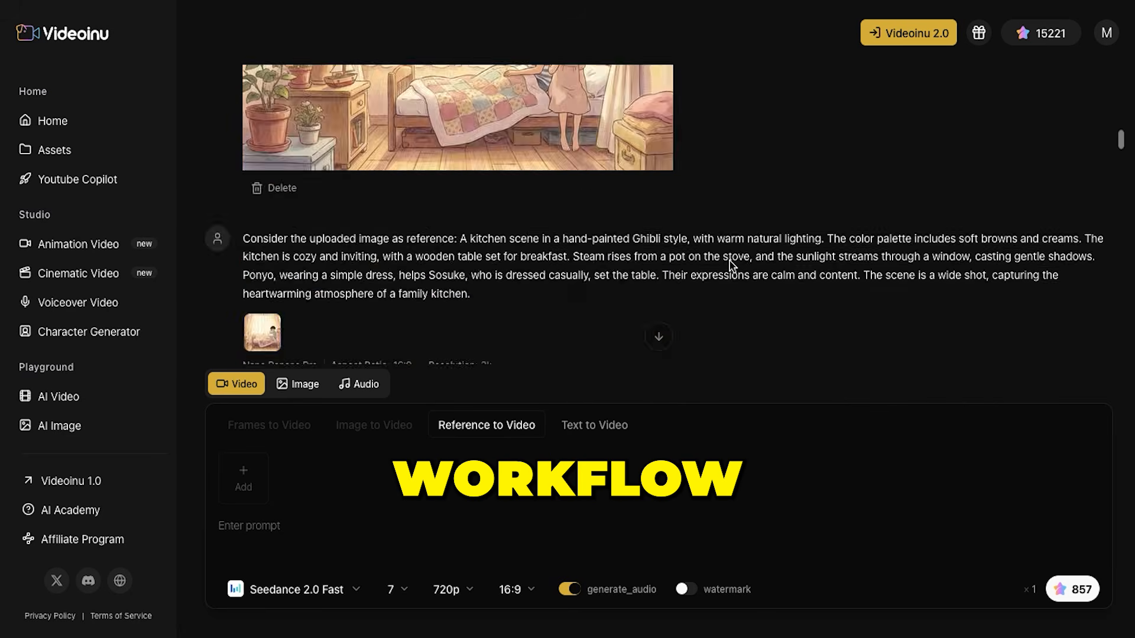
{"action": "scroll", "coordinate": [731, 264], "scroll_direction": "down", "scroll_amount": 10}
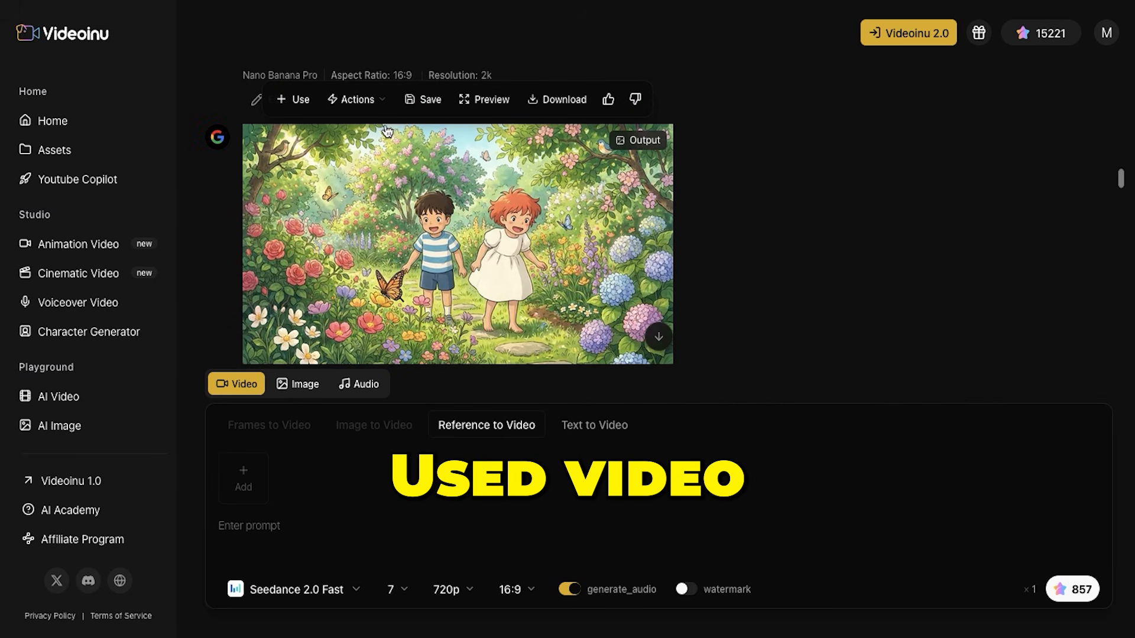
{"action": "left_click", "coordinate": [293, 99]}
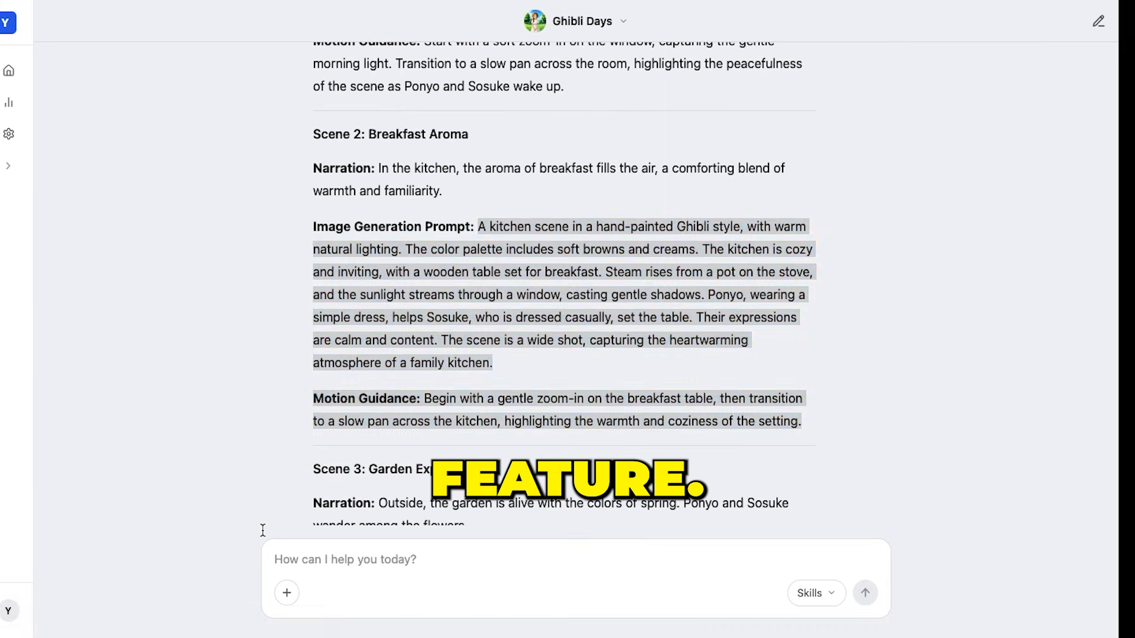
{"action": "scroll", "coordinate": [544, 387], "scroll_direction": "down", "scroll_amount": 6}
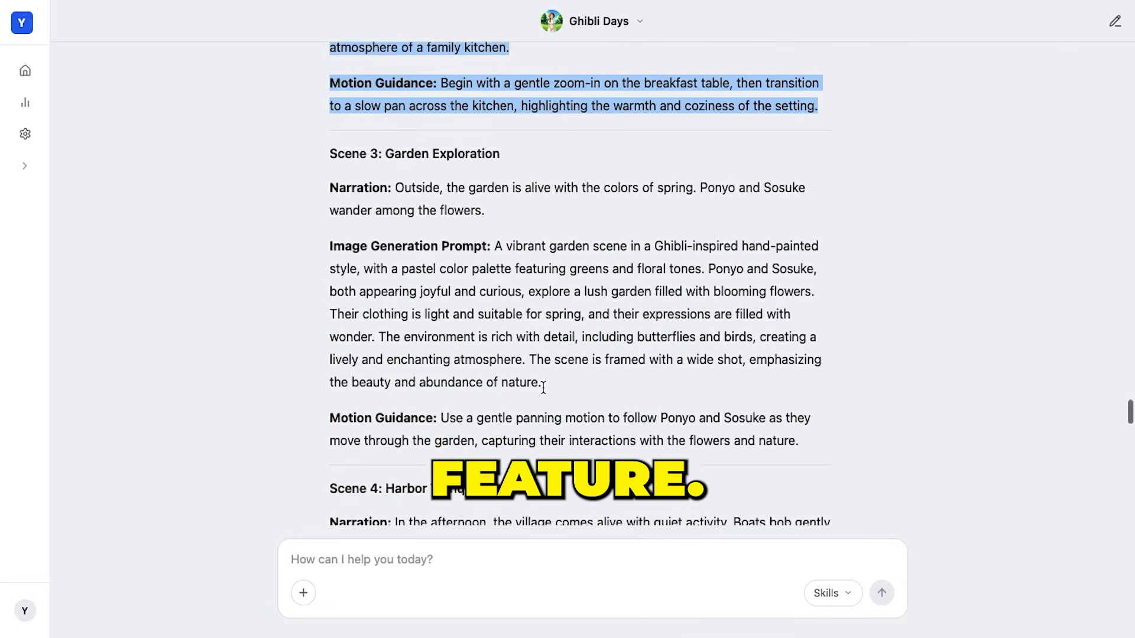
{"action": "left_click_drag", "start_coordinate": [495, 239], "coordinate": [842, 454]}
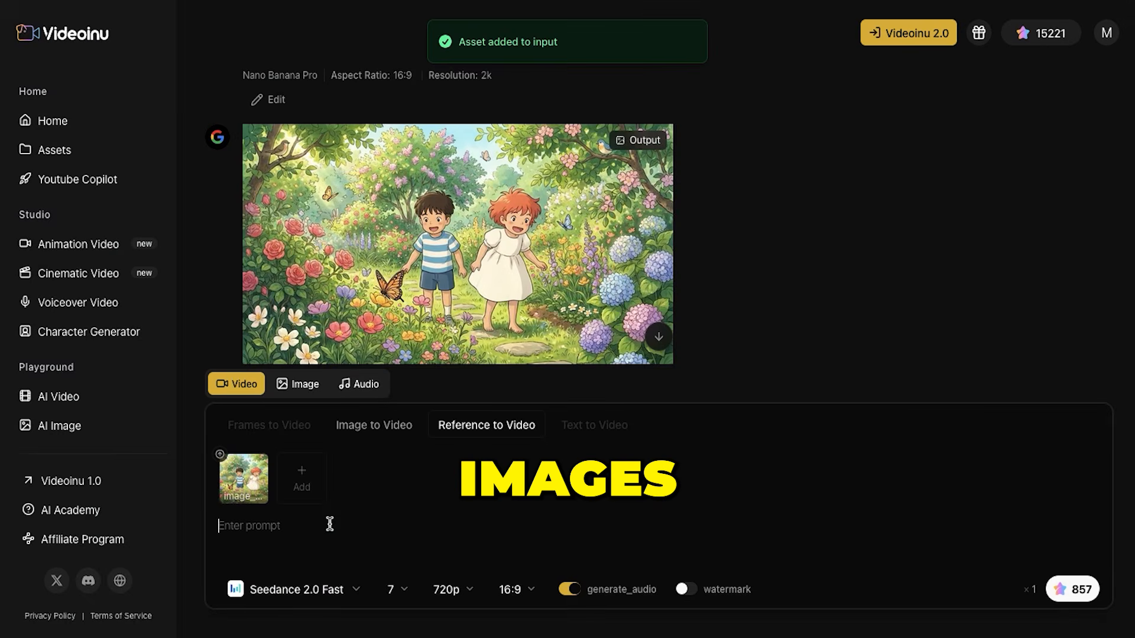
{"action": "type", "text": "A vibrant garden scene in a Ghibli-inspired hand-painted style, with a pastel color palette featuring greens and floral tones. Ponyo and Sosuke, both appearing joyful and curious, explore a lush garden filled with blooming flowers. Their clothing is light and suitable for spring, and their expressions are filled with wonder. The environment is rich with detail, including butterflies and birds, creating a lively and enchanting atmosphere. The scene is framed with a wide shot, emphasizing the beauty and abundance of nature. Motion Guidance: Use a gentle panning motion to follow Ponyo and Sosuke as they move through the garden, capturing their interactions with the flowers and nature."}
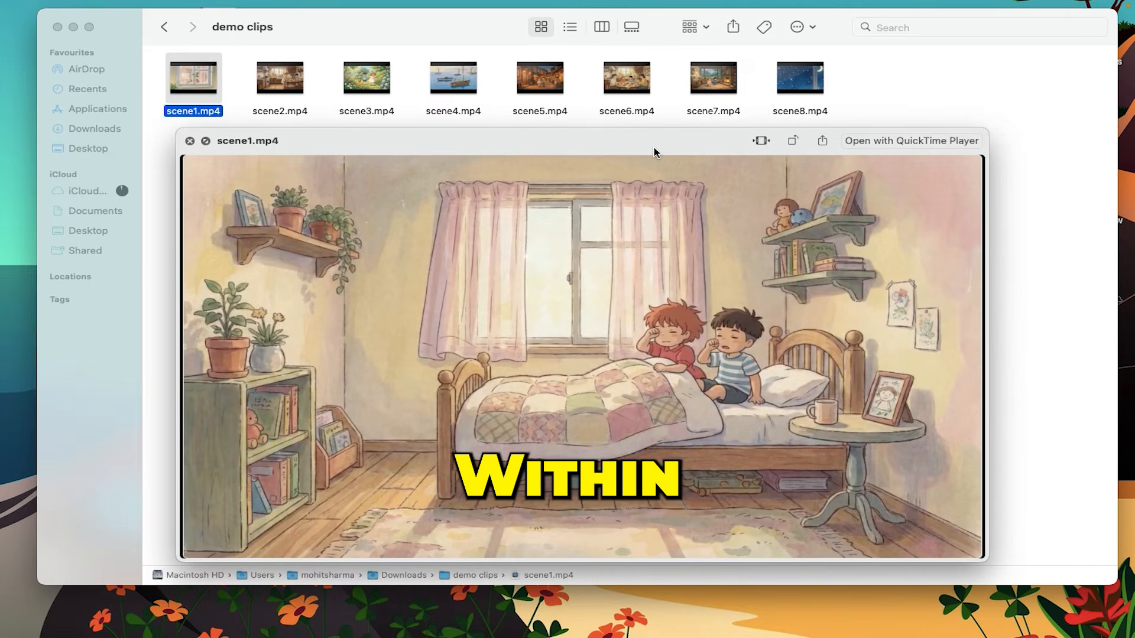
Preview the downloaded scene clips in sequence up to scene8.mp4 in the demo clips folder
{"action": "key", "text": "Right"}
{"action": "key", "text": "Right"}
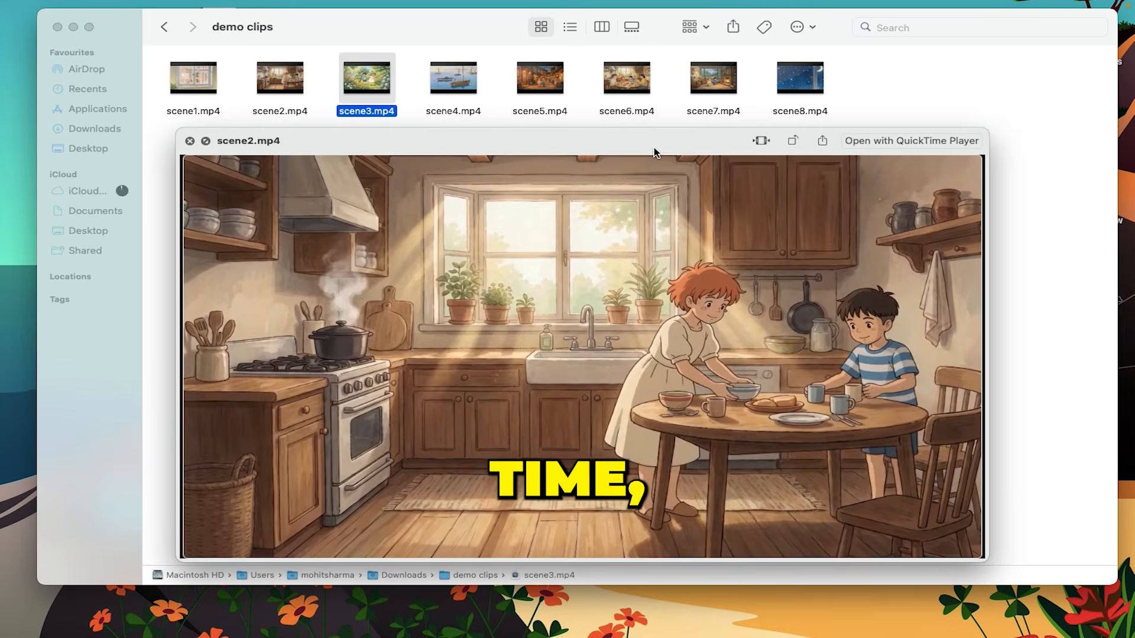
{"action": "key", "text": "Right"}
{"action": "key", "text": "Right"}
{"action": "key", "text": "Right"}
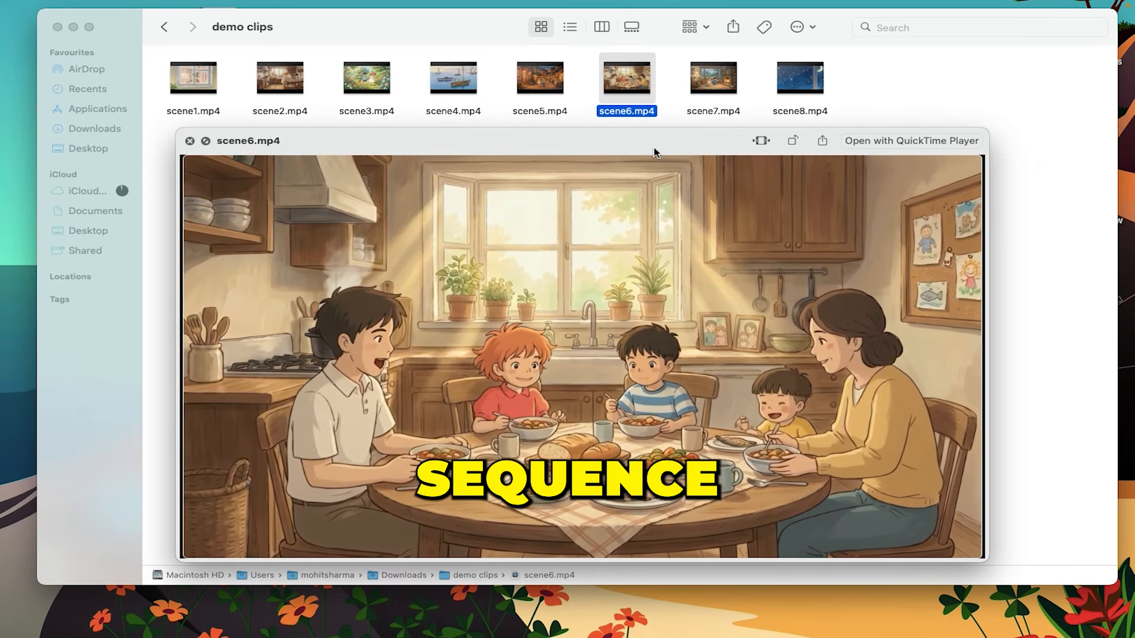
{"action": "key", "text": "Right"}
{"action": "key", "text": "Right"}
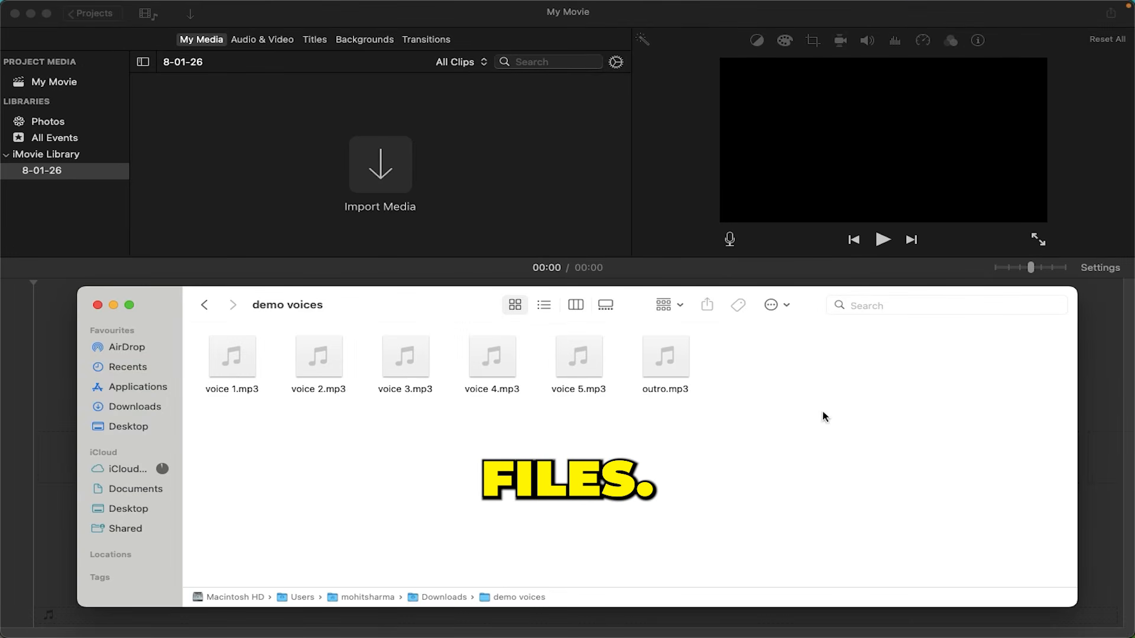
In iMovie, import all audio files from the demo voices folder and the clips scene1.mp4 to scene8.mp4 from demo clips
{"action": "left_click_drag", "start_coordinate": [825, 416], "coordinate": [207, 167]}
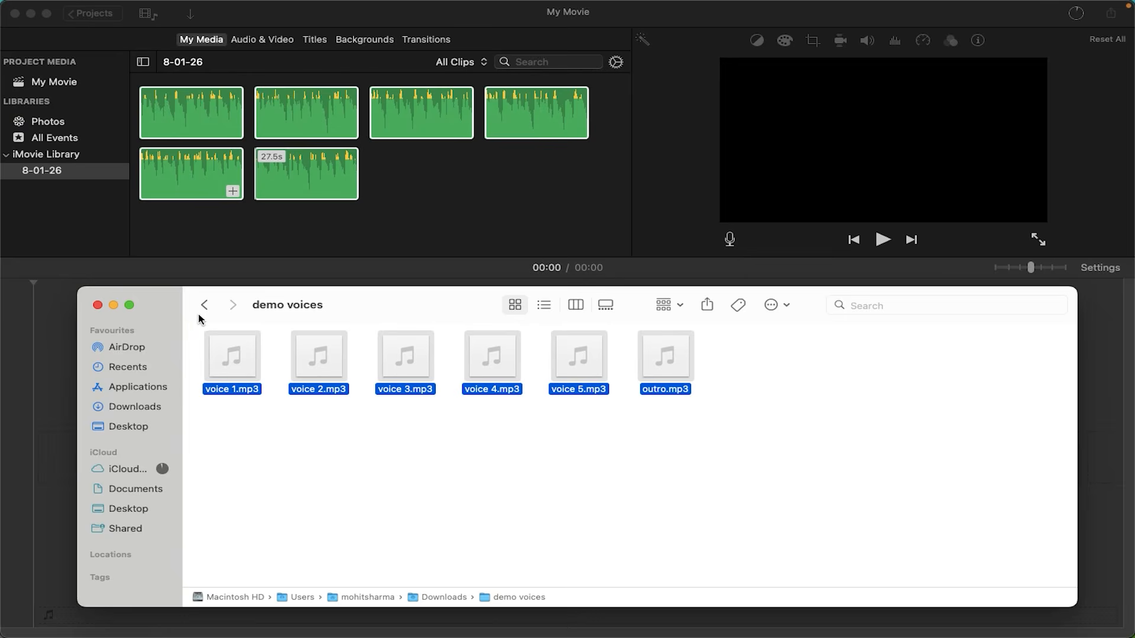
{"action": "left_click", "coordinate": [202, 307]}
{"action": "double_click", "coordinate": [243, 526]}
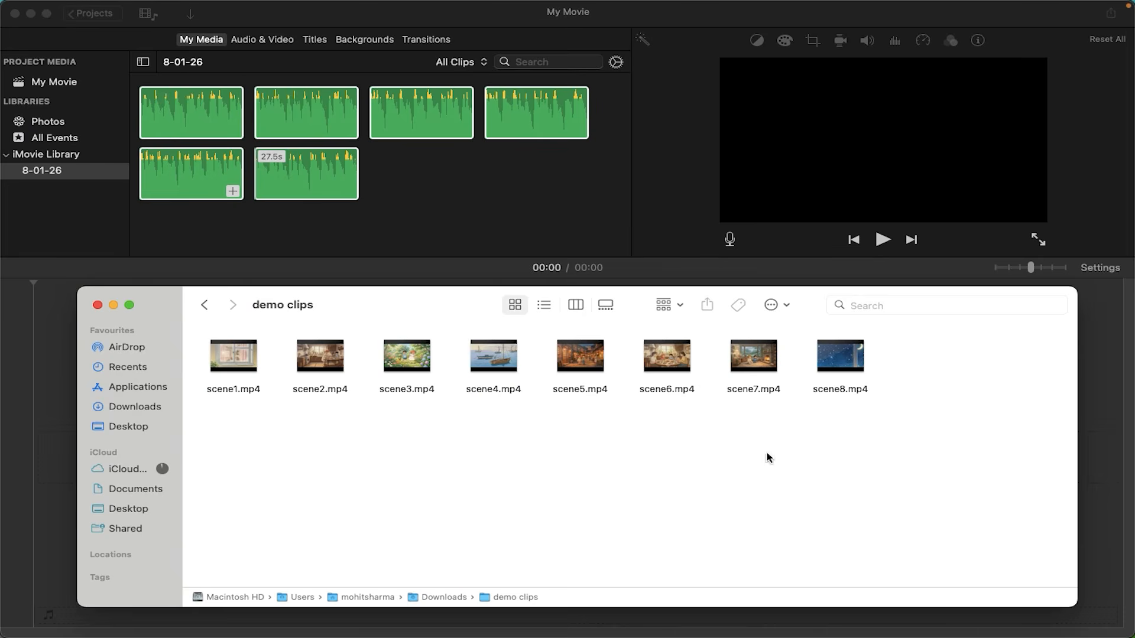
{"action": "left_click_drag", "start_coordinate": [869, 429], "coordinate": [373, 189]}
{"action": "left_click", "coordinate": [412, 266]}
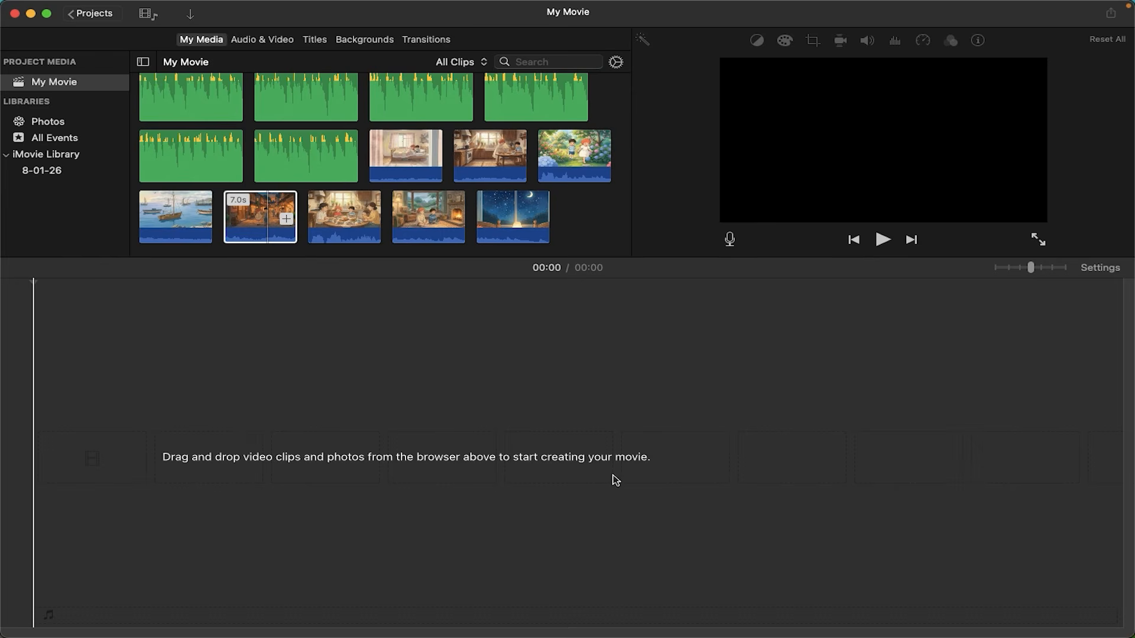
Place the bedroom clip at the start of the timeline and the kitchen clip right after it
{"action": "left_click", "coordinate": [410, 164]}
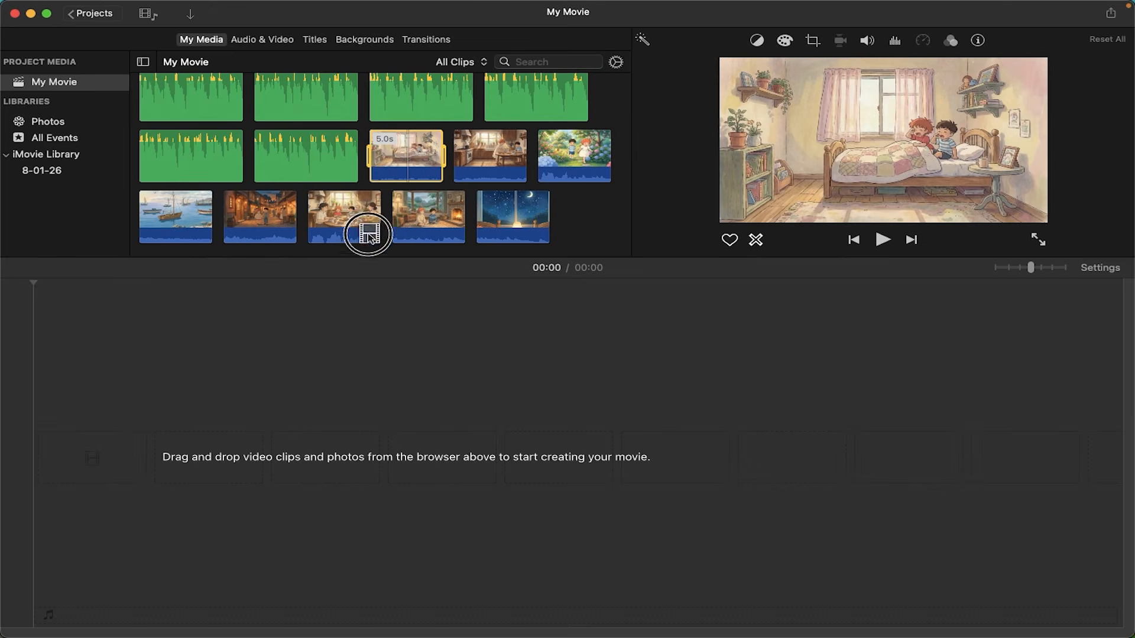
{"action": "left_click_drag", "start_coordinate": [368, 234], "coordinate": [66, 469]}
{"action": "left_click_drag", "start_coordinate": [490, 156], "coordinate": [620, 455]}
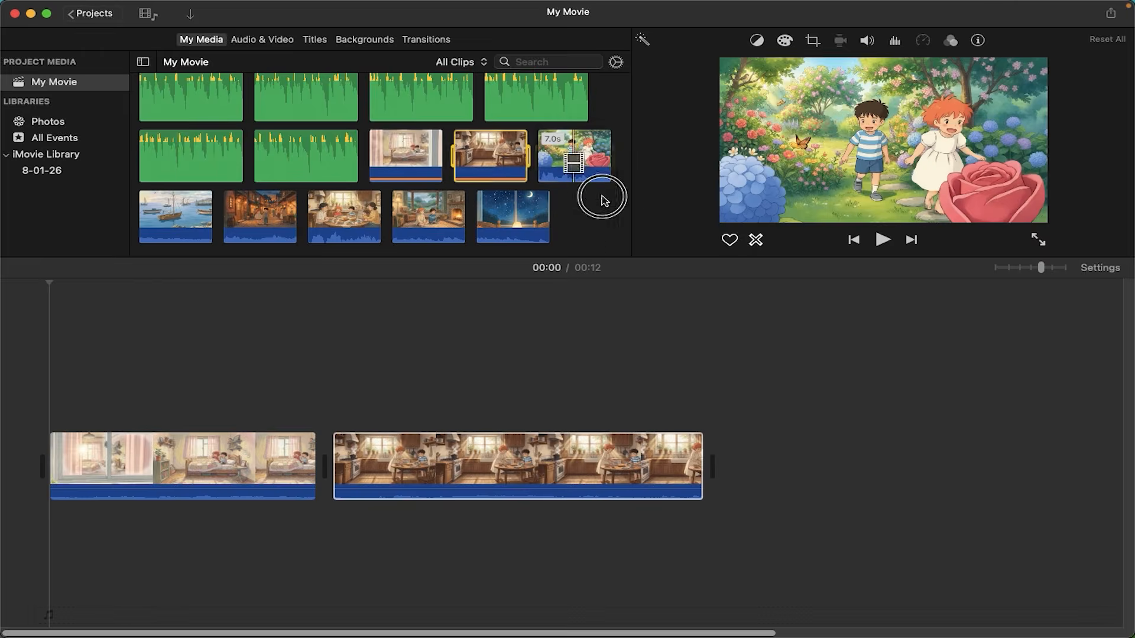
Add the garden, harbor, evening street, family meal, fireplace and starry night clips to the end of the timeline in story order
{"action": "left_click_drag", "start_coordinate": [602, 200], "coordinate": [735, 451]}
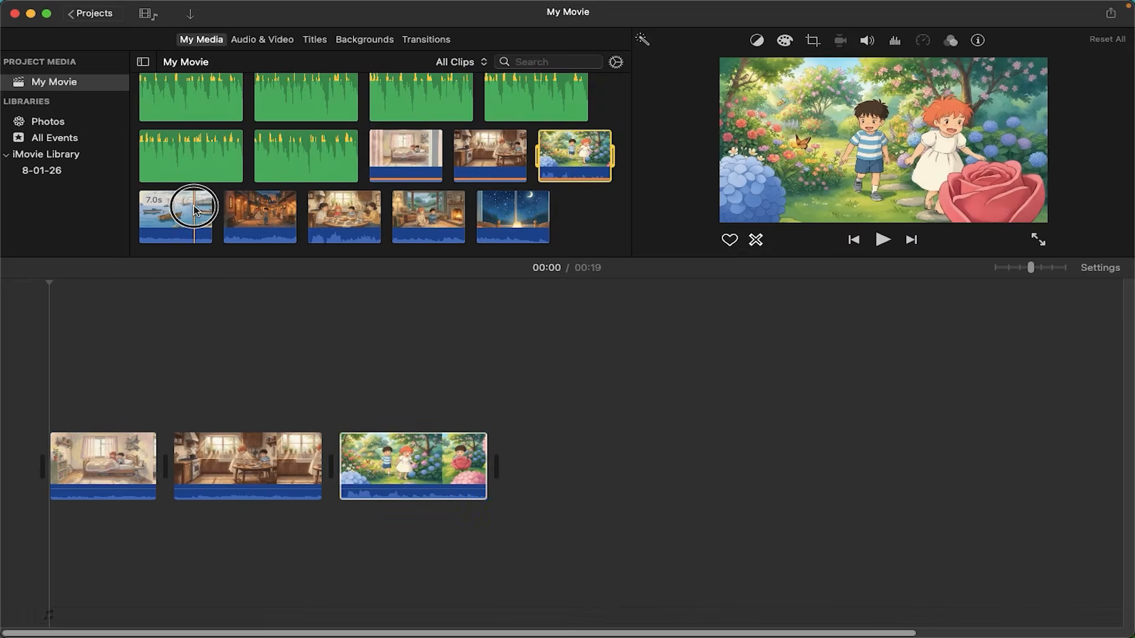
{"action": "left_click_drag", "start_coordinate": [194, 210], "coordinate": [556, 464]}
{"action": "left_click_drag", "start_coordinate": [327, 238], "coordinate": [685, 452]}
{"action": "left_click_drag", "start_coordinate": [364, 228], "coordinate": [844, 452]}
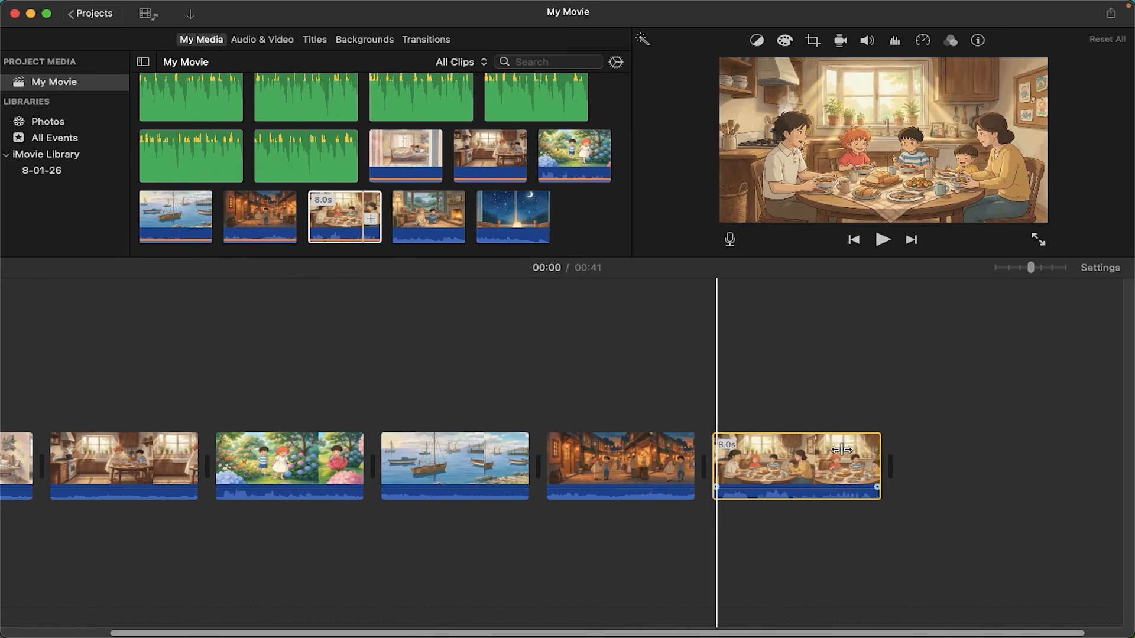
{"action": "left_click_drag", "start_coordinate": [429, 216], "coordinate": [879, 476]}
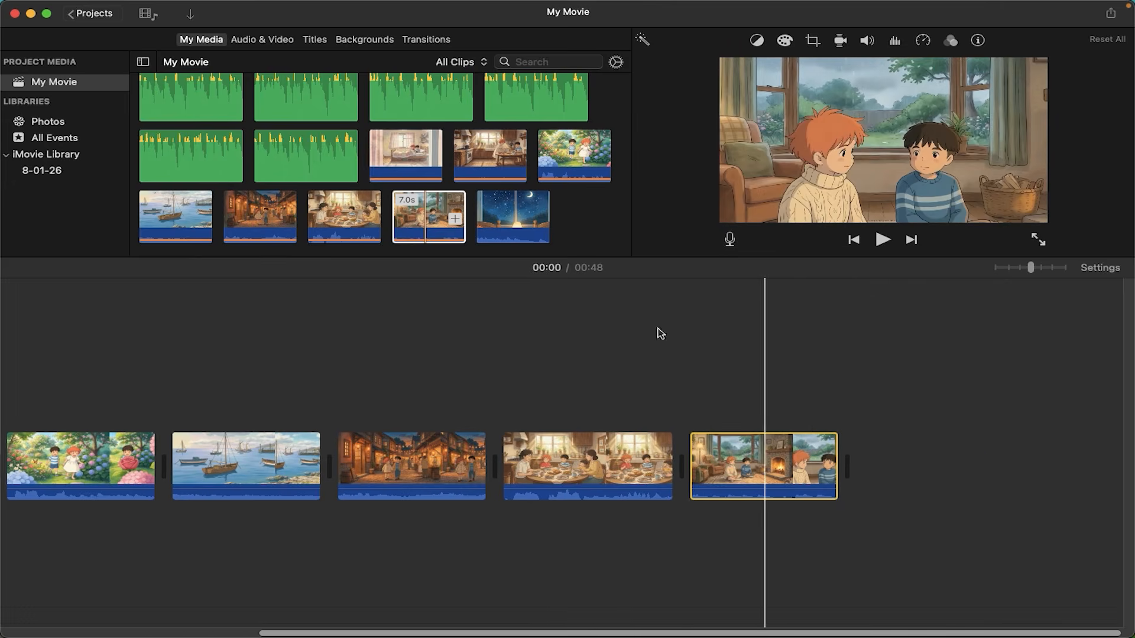
{"action": "left_click_drag", "start_coordinate": [513, 216], "coordinate": [858, 471]}
Place voiceover v1 under the bedroom clip, slow that clip to match it, and place v2 under the kitchen clip
{"action": "left_click_drag", "start_coordinate": [443, 173], "coordinate": [47, 526]}
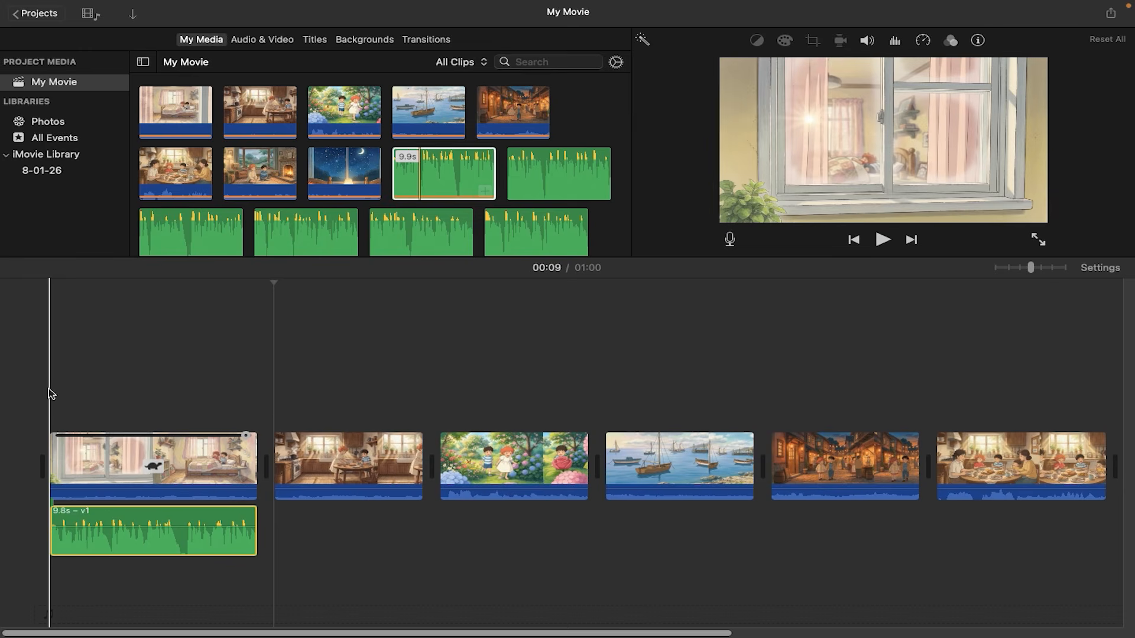
{"action": "left_click", "coordinate": [51, 394]}
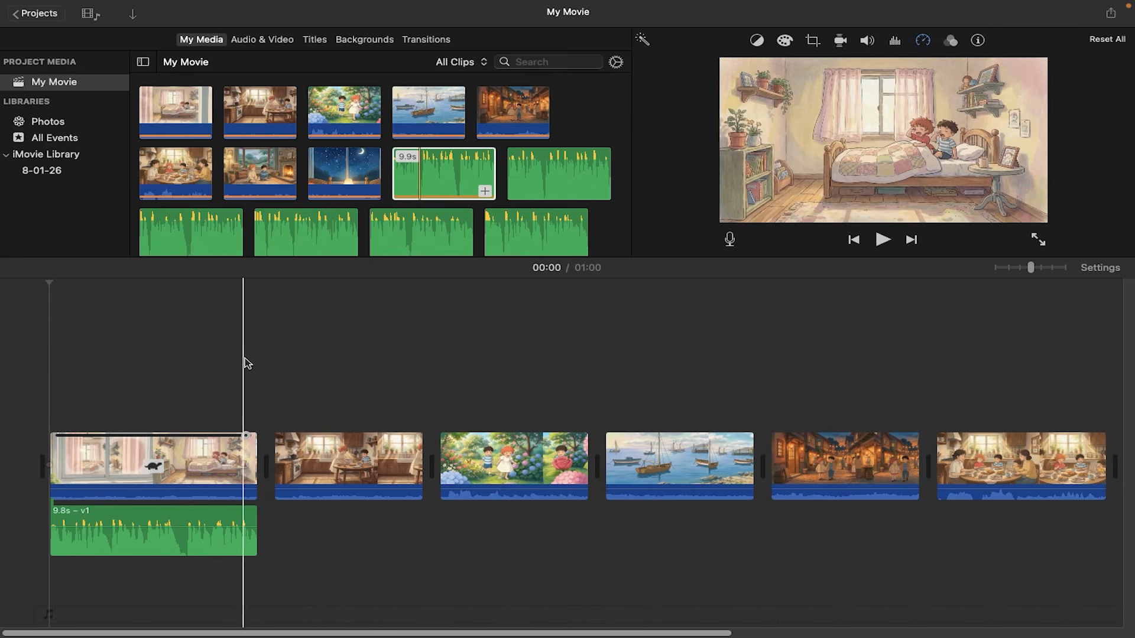
{"action": "left_click_drag", "start_coordinate": [559, 175], "coordinate": [275, 539]}
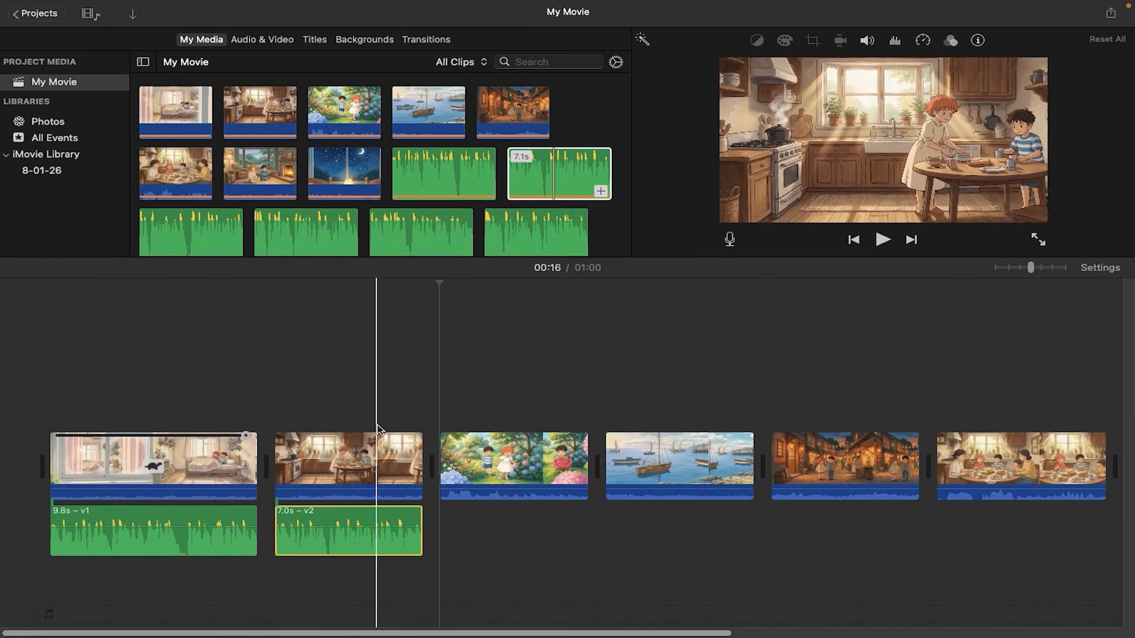
Place voiceover v3 under the garden clip and slow that clip to a custom speed of 80% to match the narration
{"action": "scroll", "coordinate": [212, 169], "scroll_direction": "down", "scroll_amount": 3}
{"action": "left_click_drag", "start_coordinate": [212, 169], "coordinate": [441, 545]}
{"action": "left_click", "coordinate": [490, 523]}
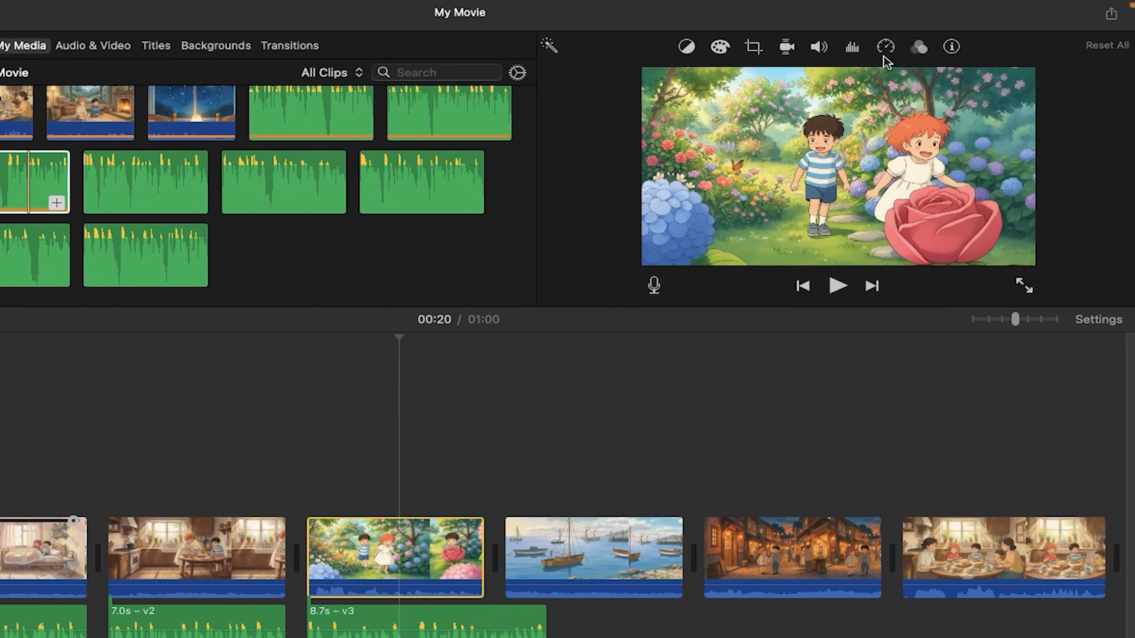
{"action": "left_click", "coordinate": [884, 52]}
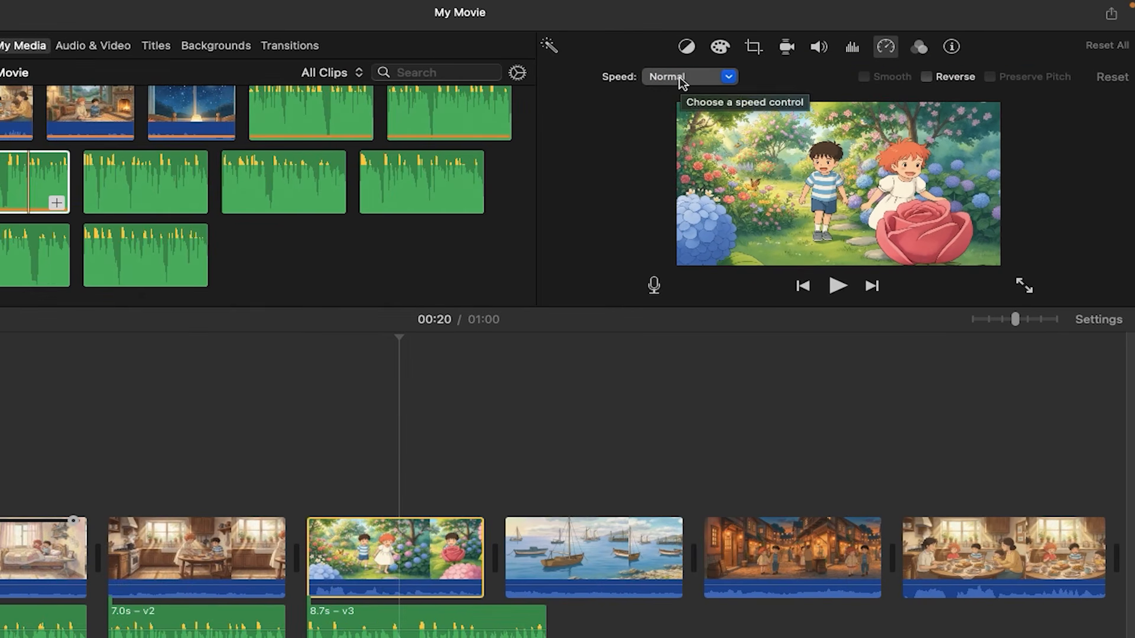
{"action": "left_click", "coordinate": [428, 541]}
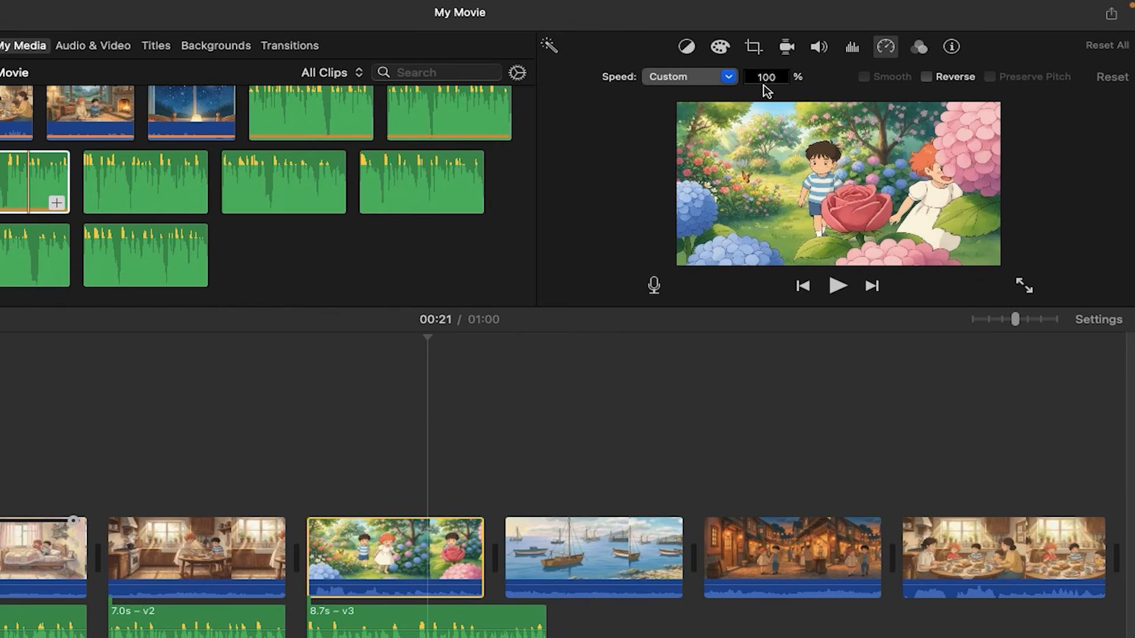
{"action": "type", "text": "83"}
{"action": "key", "text": "Return"}
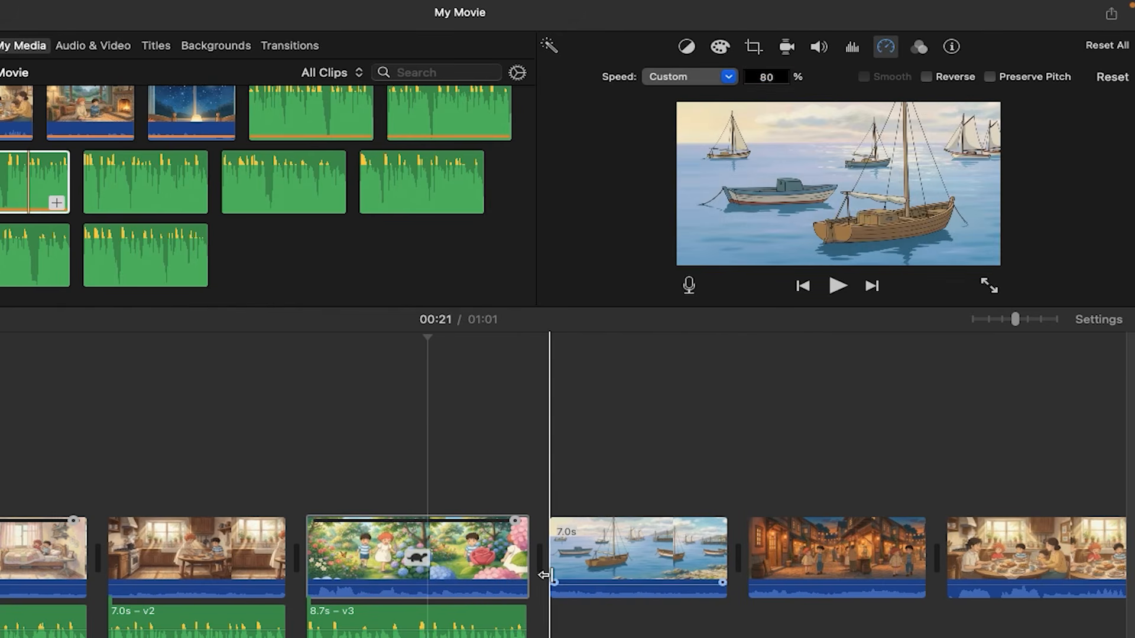
{"action": "left_click", "coordinate": [505, 524]}
{"action": "left_click_drag", "start_coordinate": [505, 521], "coordinate": [513, 521]}
Place voiceover v4 under the harbor clip, v5 under the evening street clip and v6 under the family meal clip
{"action": "left_click", "coordinate": [565, 636]}
{"action": "left_click_drag", "start_coordinate": [166, 197], "coordinate": [532, 621]}
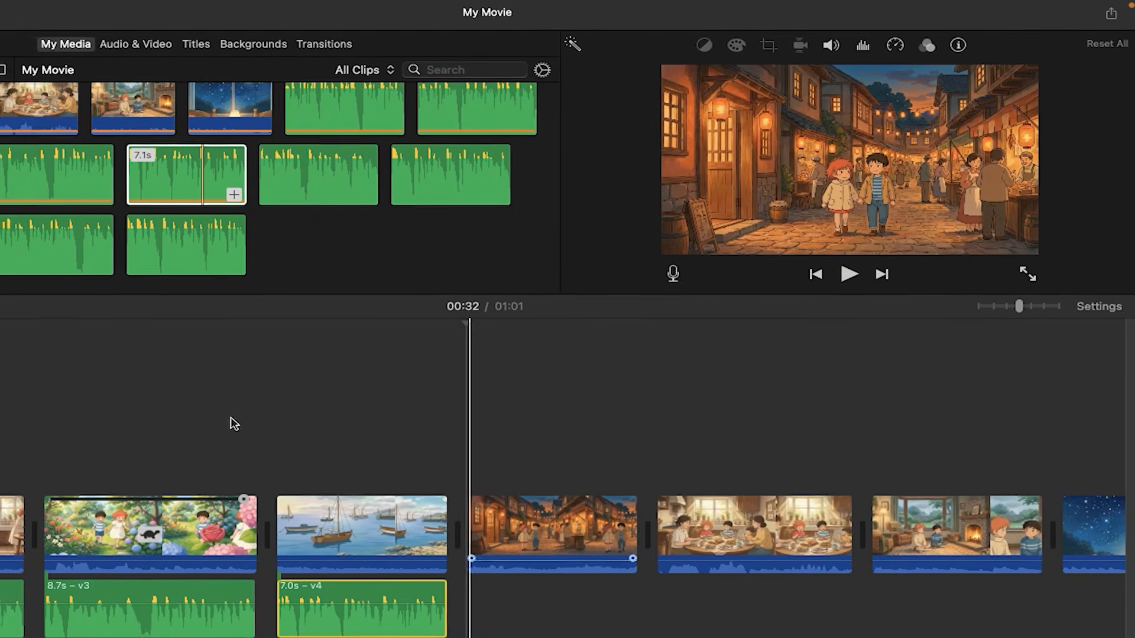
{"action": "left_click_drag", "start_coordinate": [252, 187], "coordinate": [436, 637]}
{"action": "left_click_drag", "start_coordinate": [546, 549], "coordinate": [546, 549]}
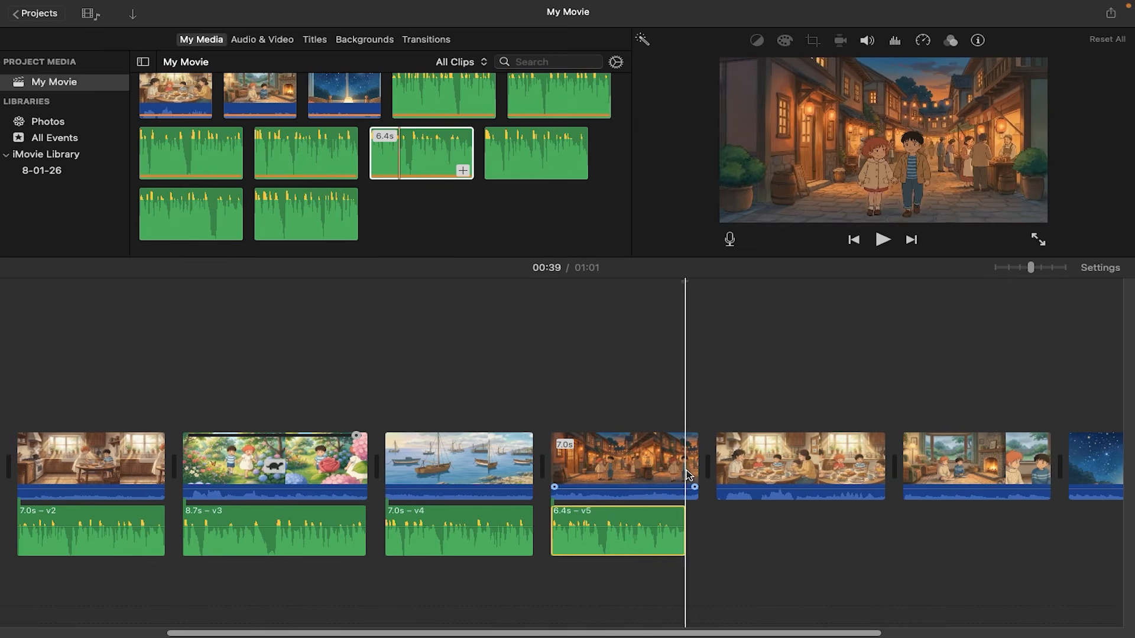
{"action": "left_click_drag", "start_coordinate": [513, 155], "coordinate": [709, 542]}
Place voiceover v7 under the fireplace clip and slow that clip to a custom speed of 90% to match the narration
{"action": "scroll", "coordinate": [708, 544], "scroll_direction": "right", "scroll_amount": 6}
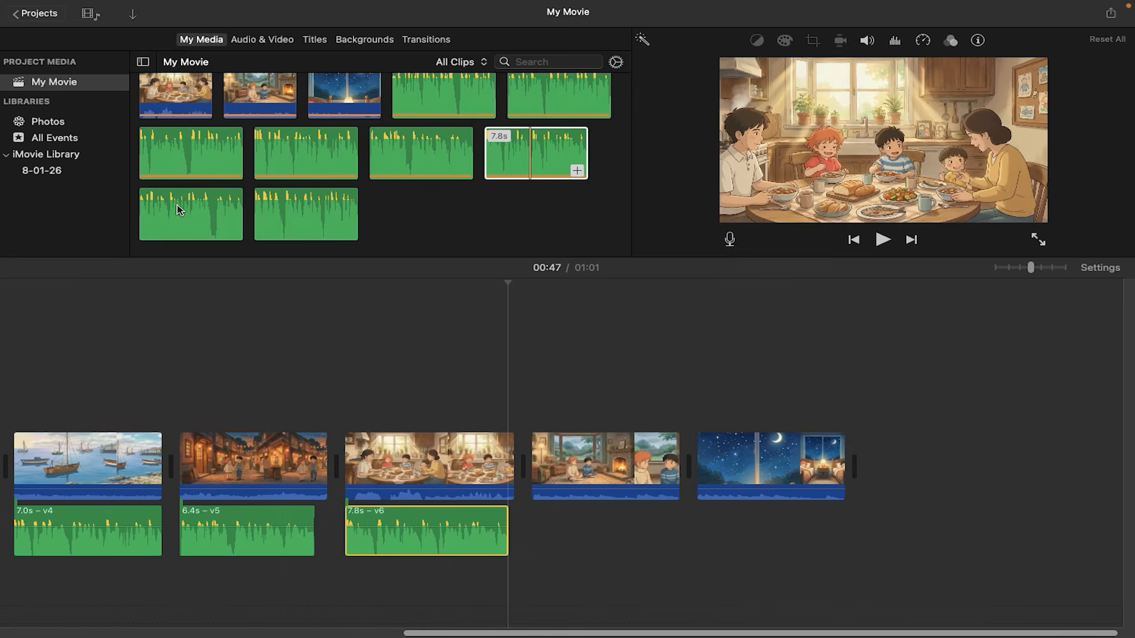
{"action": "left_click_drag", "start_coordinate": [178, 210], "coordinate": [528, 534]}
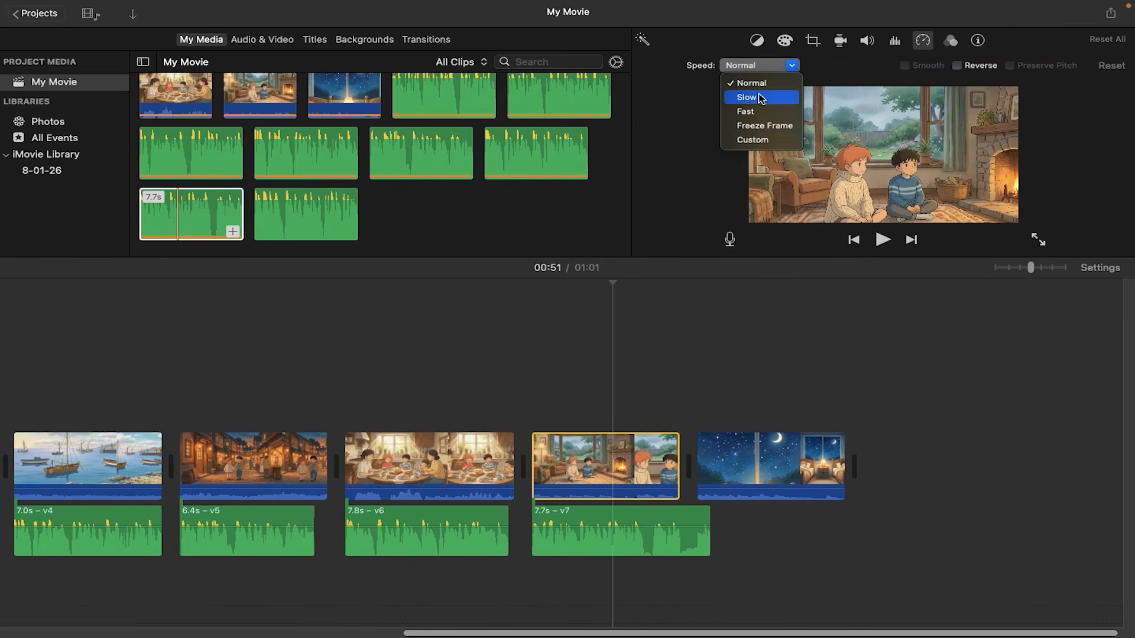
{"action": "type", "text": "90"}
{"action": "key", "text": "Return"}
{"action": "left_click_drag", "start_coordinate": [685, 436], "coordinate": [683, 439]}
Place voiceover v8 under the starry night clip and slow that clip until its length matches the narration
{"action": "left_click", "coordinate": [735, 461]}
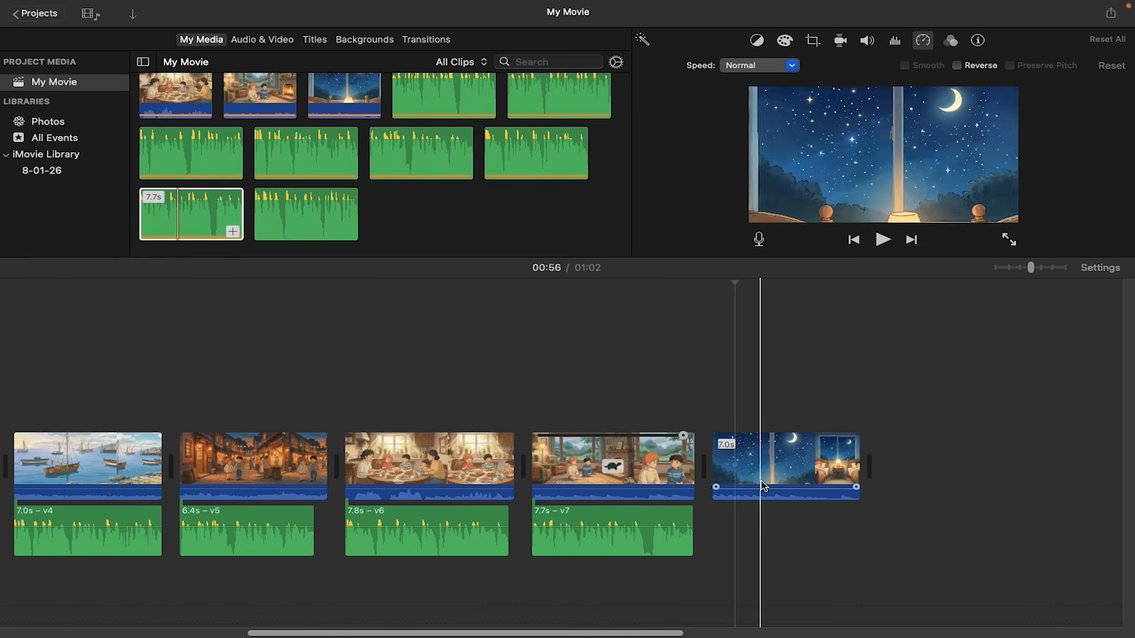
{"action": "left_click_drag", "start_coordinate": [322, 214], "coordinate": [730, 535]}
{"action": "left_click", "coordinate": [797, 463]}
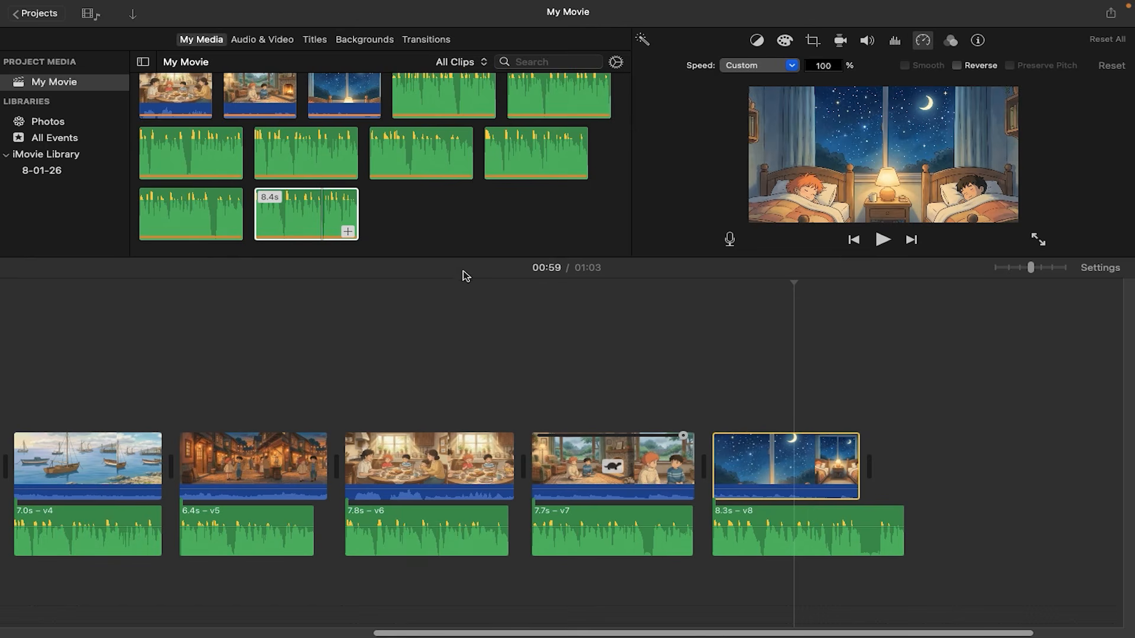
{"action": "key", "text": "Return"}
{"action": "left_click_drag", "start_coordinate": [868, 436], "coordinate": [883, 435]}
{"action": "left_click", "coordinate": [898, 366]}
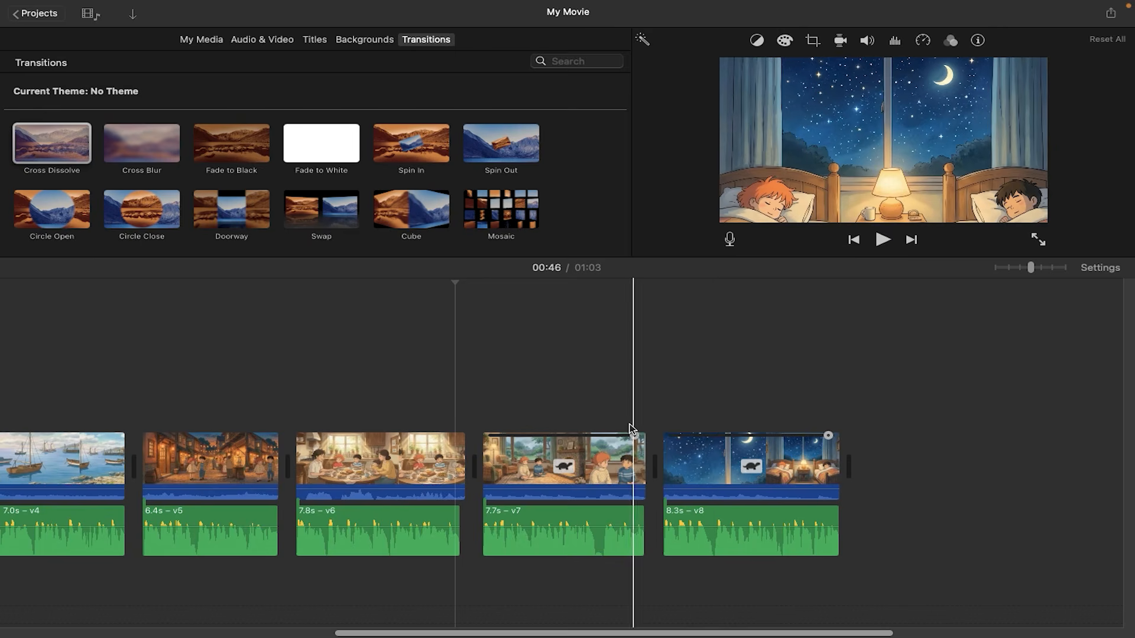
Play the assembled movie full screen from the opening bedroom scene
{"action": "scroll", "coordinate": [587, 428], "scroll_direction": "left", "scroll_amount": 10}
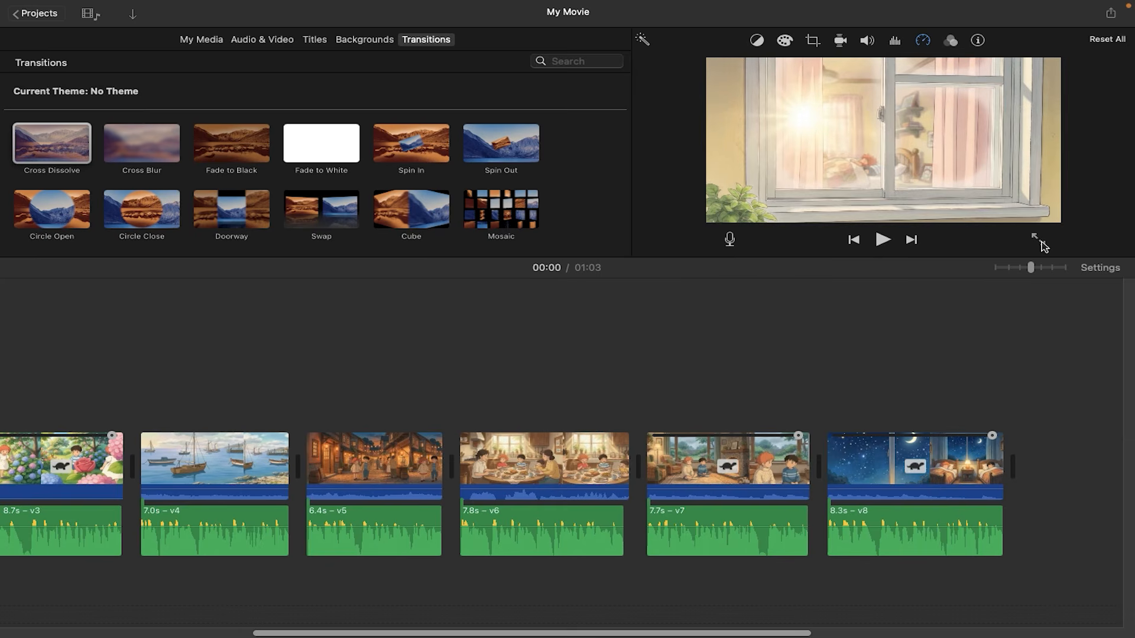
{"action": "left_click", "coordinate": [1041, 242]}
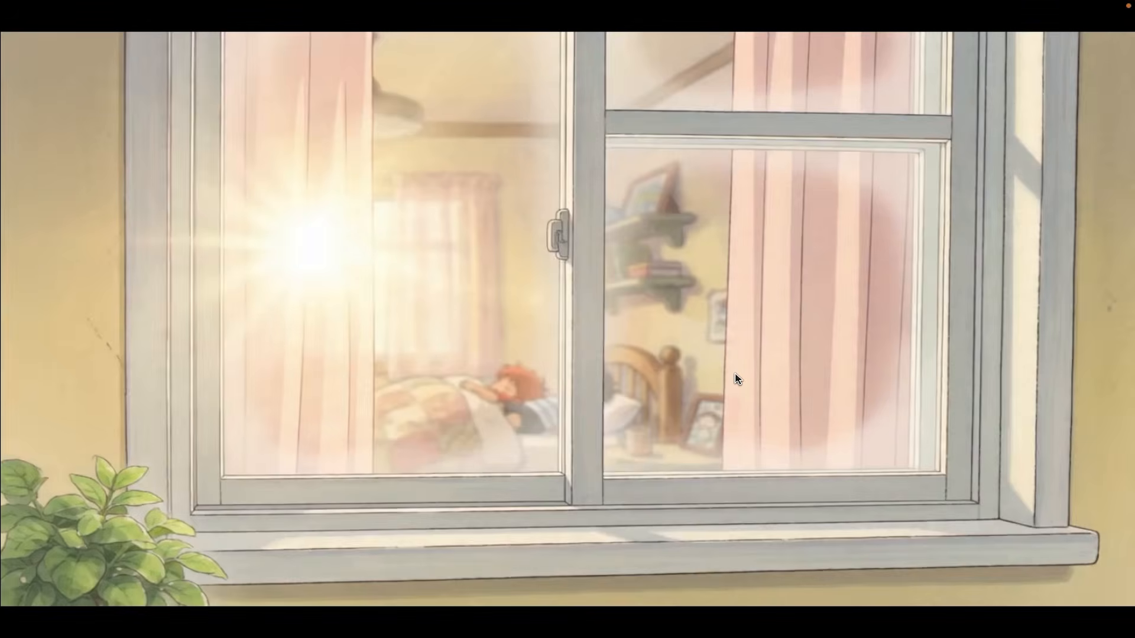